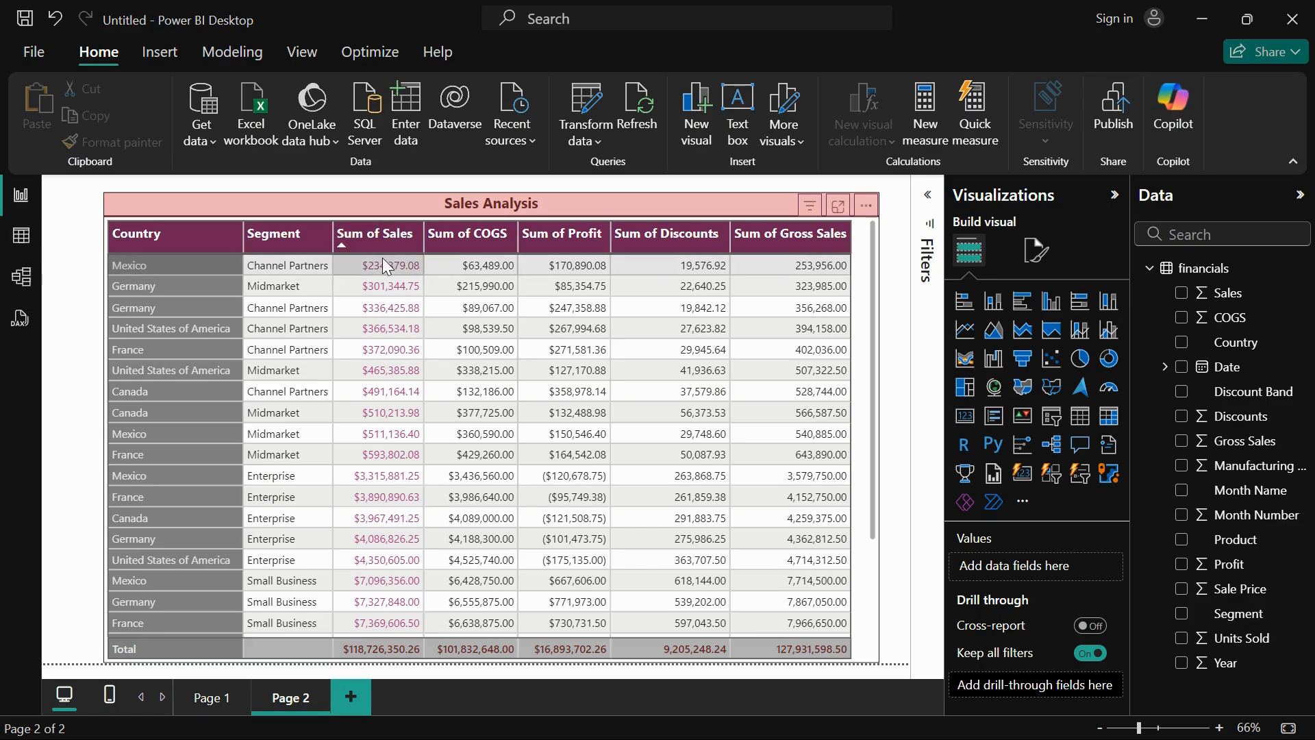
Sort the Sales Analysis table by Sum of Sales in descending order and review its rows
scroll(411, 308, "down", 5)
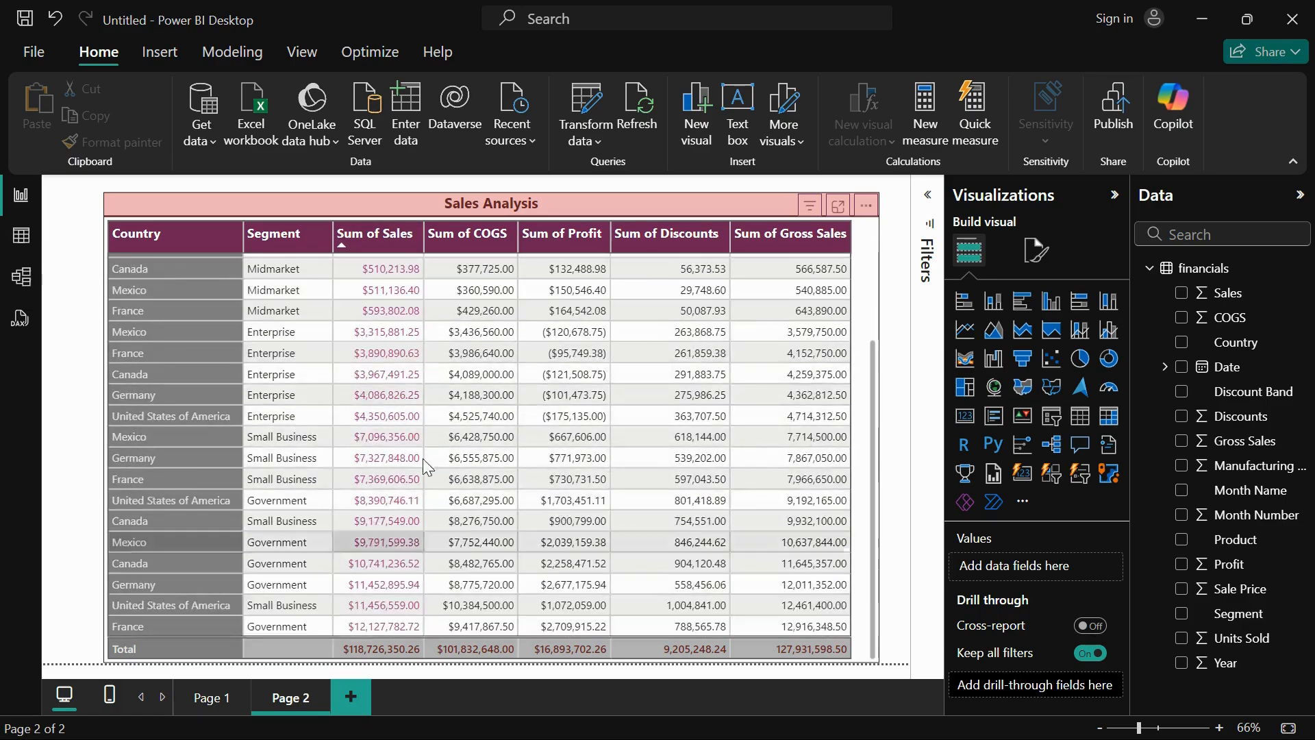
scroll(439, 356, "up", 3)
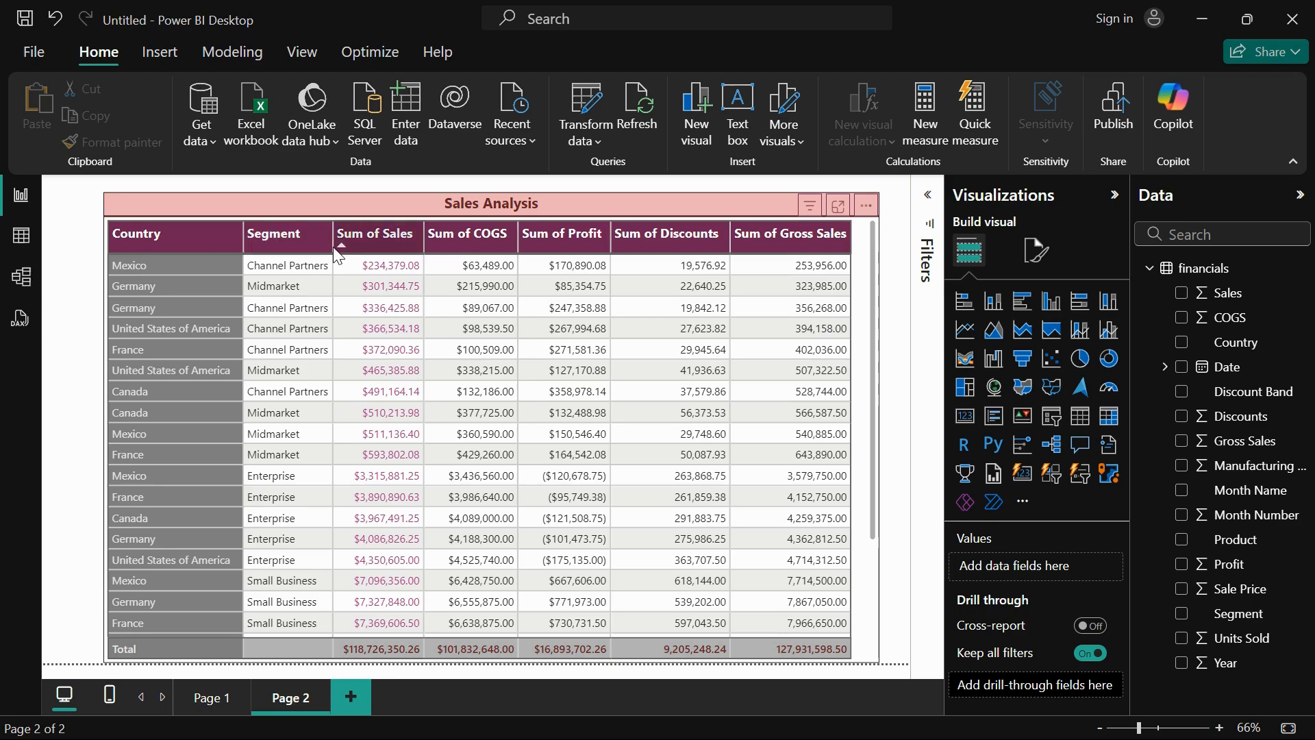
left_click(374, 234)
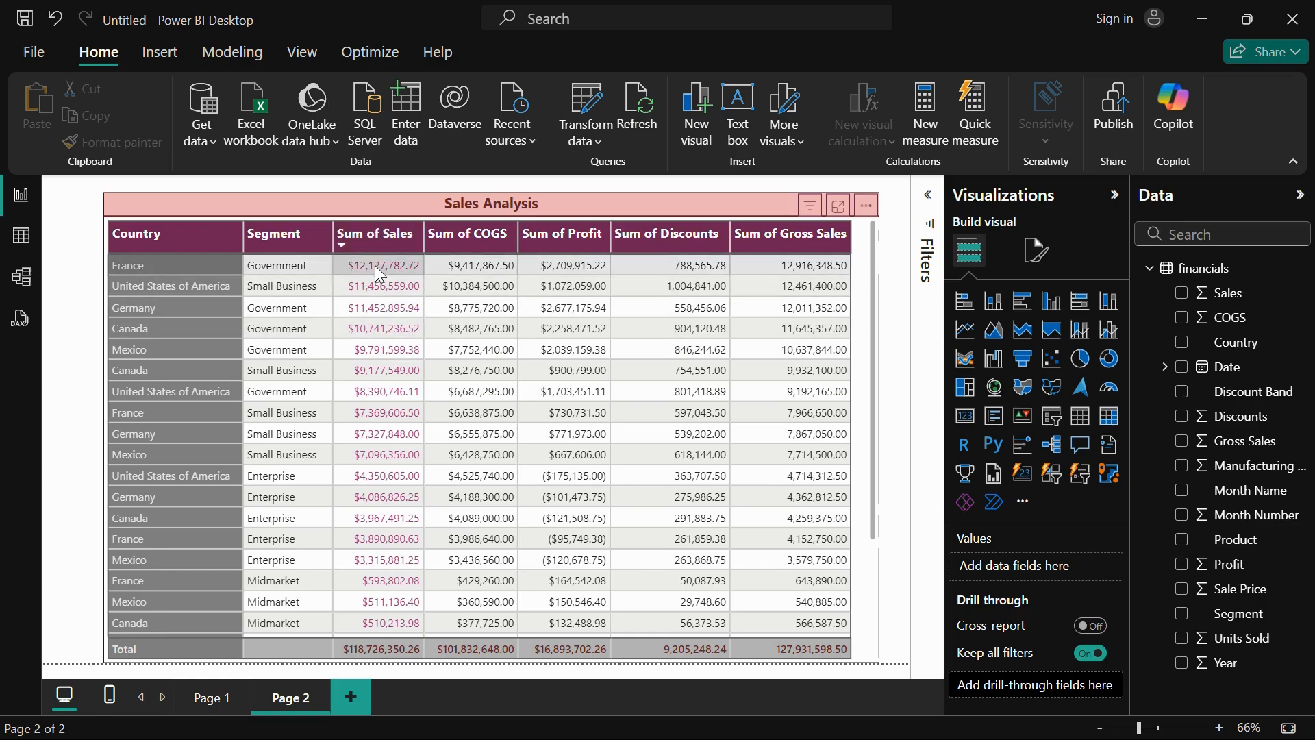
scroll(410, 343, "down", 3)
scroll(411, 342, "up", 3)
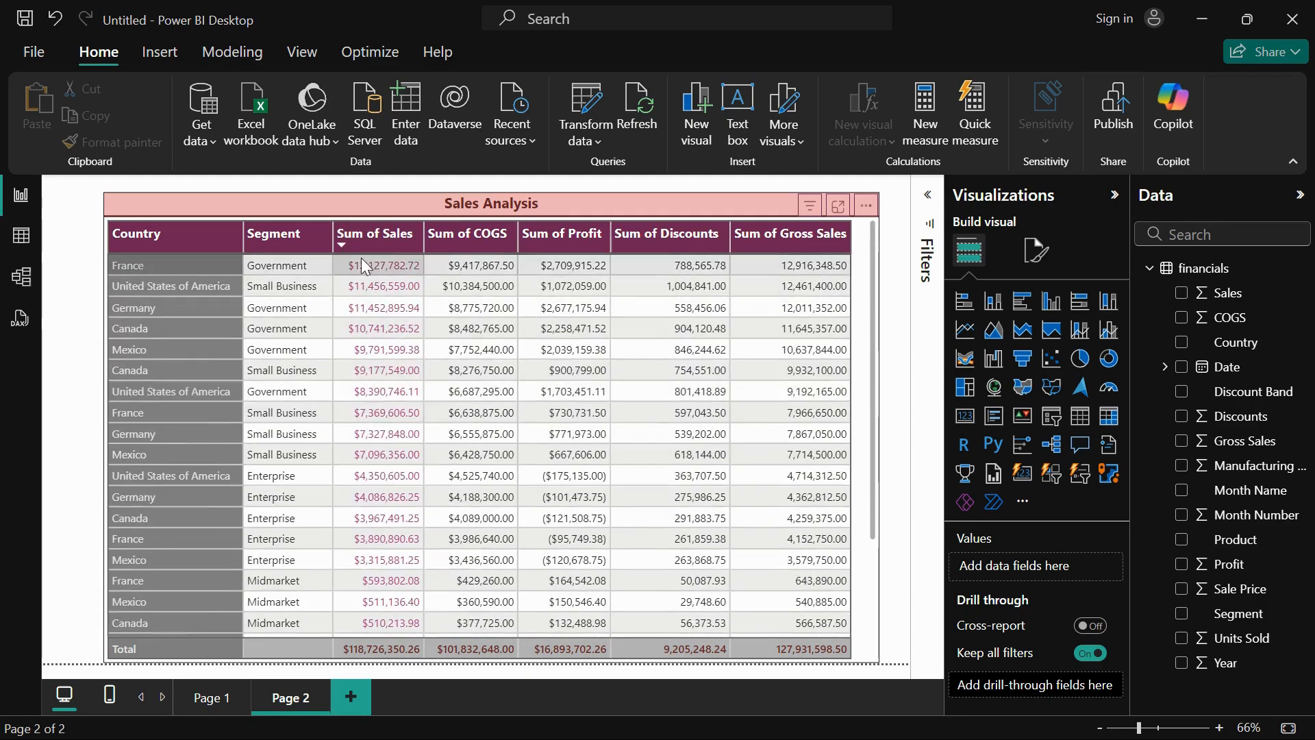
Examine the distinct Profit values of the financials table in the table view, then return to the report view
left_click(21, 235)
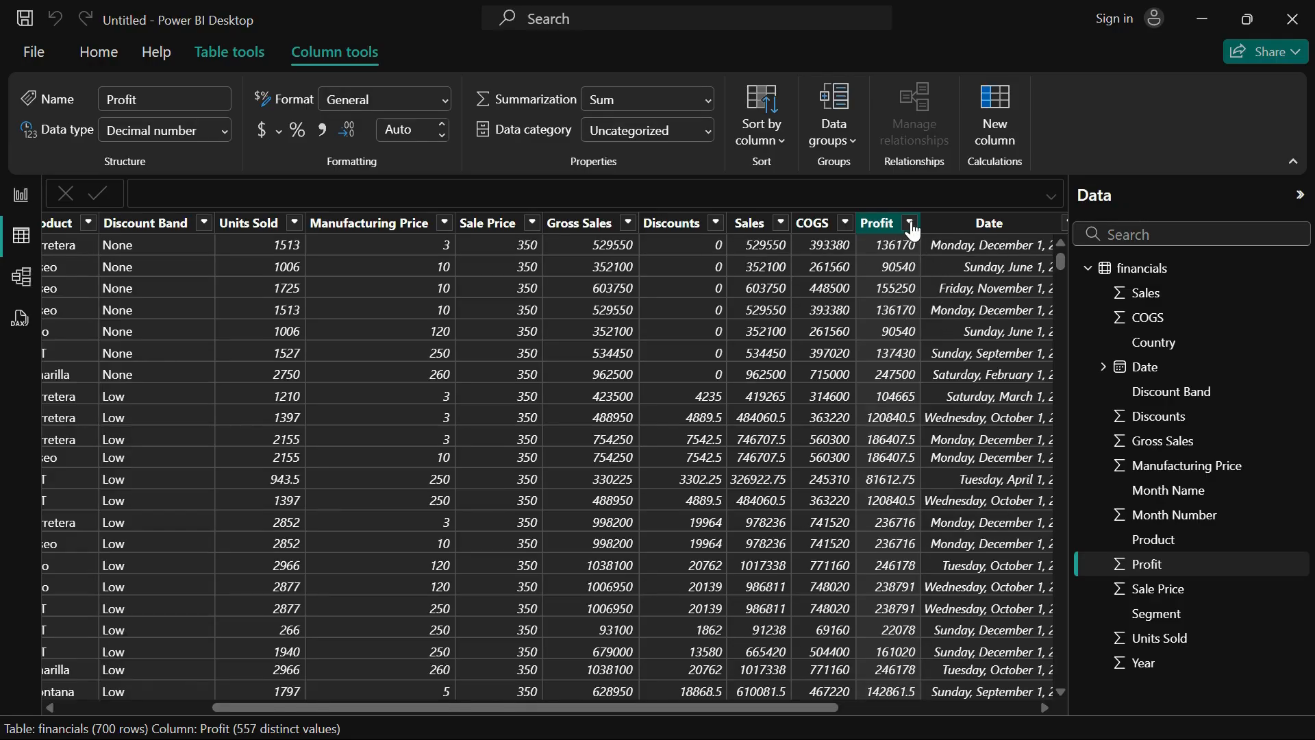
left_click(910, 224)
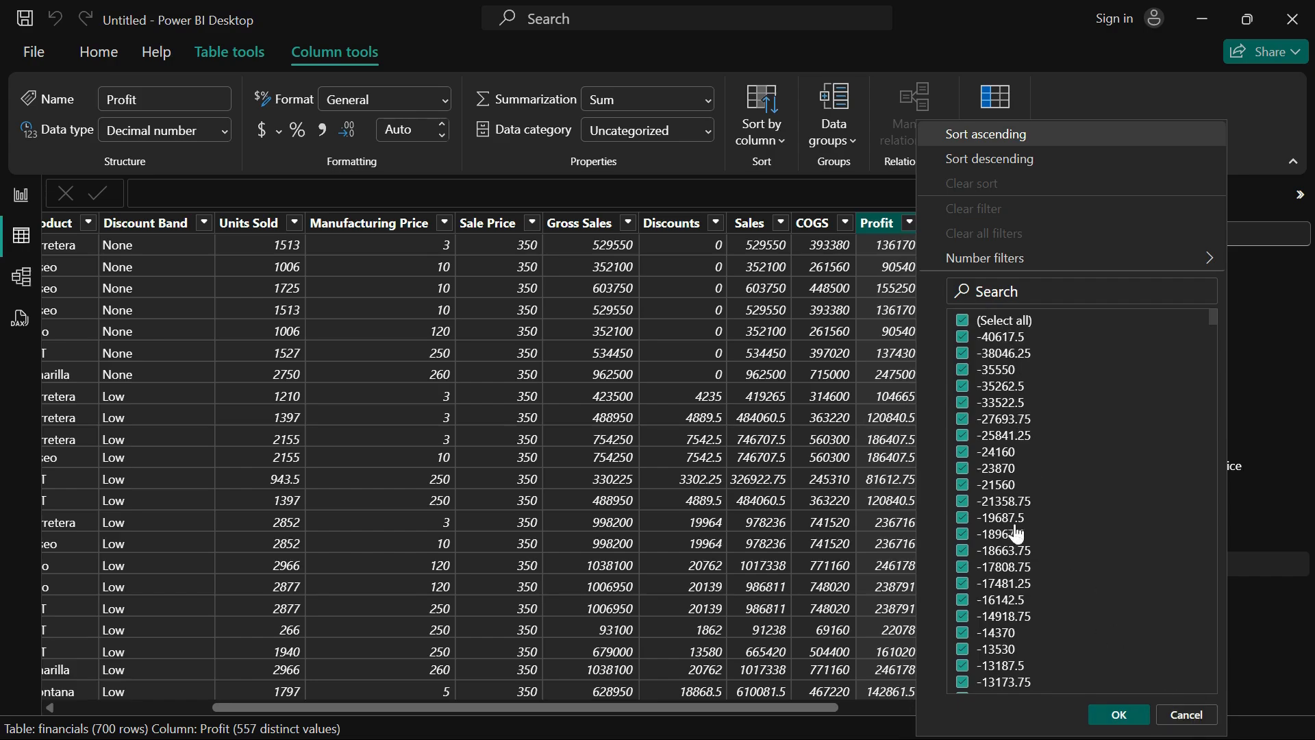
scroll(1036, 467, "down", 8)
scroll(1034, 468, "down", 10)
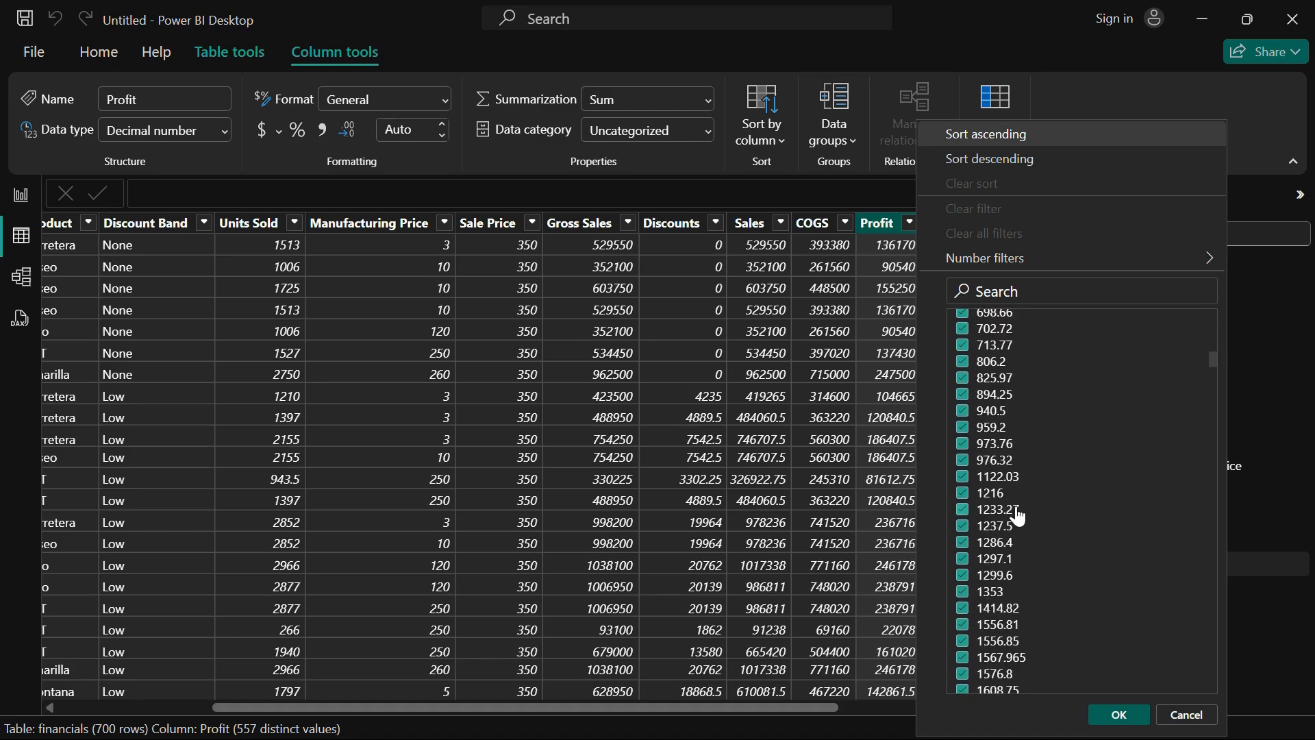
left_click(317, 193)
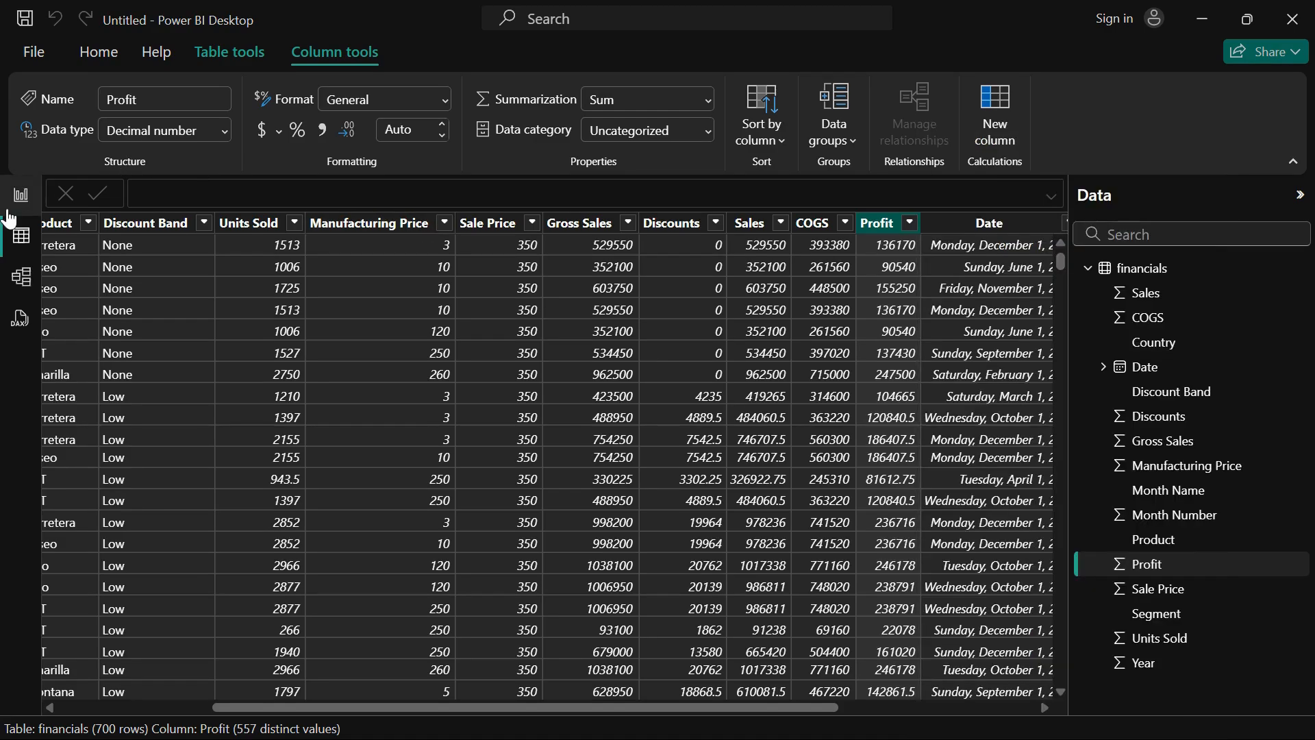
left_click(21, 194)
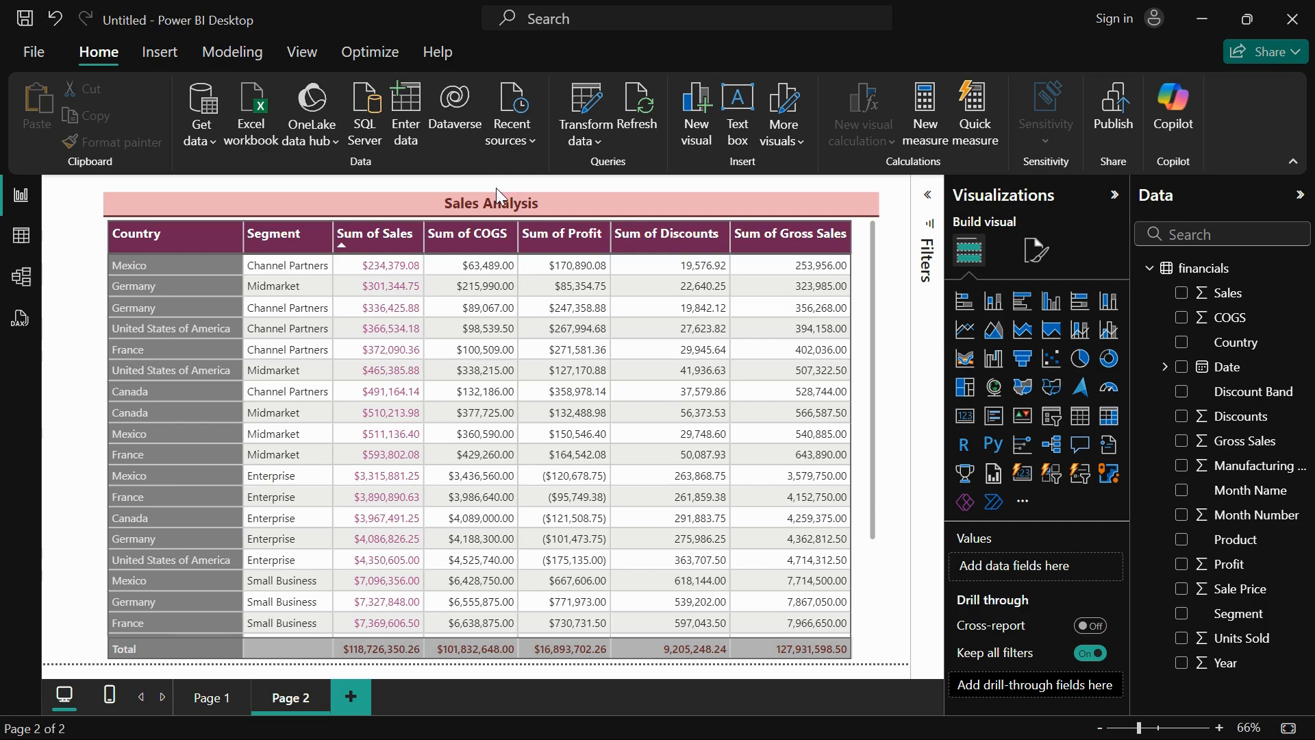
Sort the Sales Analysis table by Sum of Profit in ascending order
left_click(550, 238)
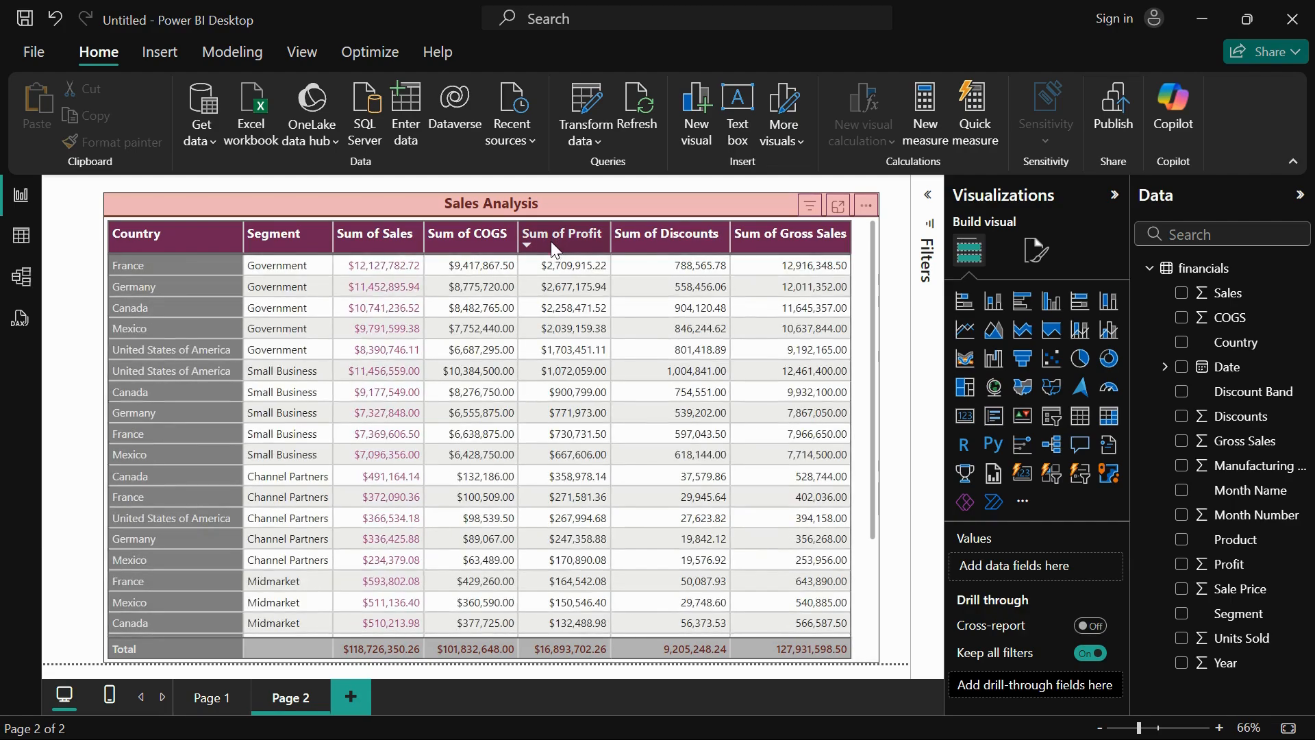
left_click(551, 238)
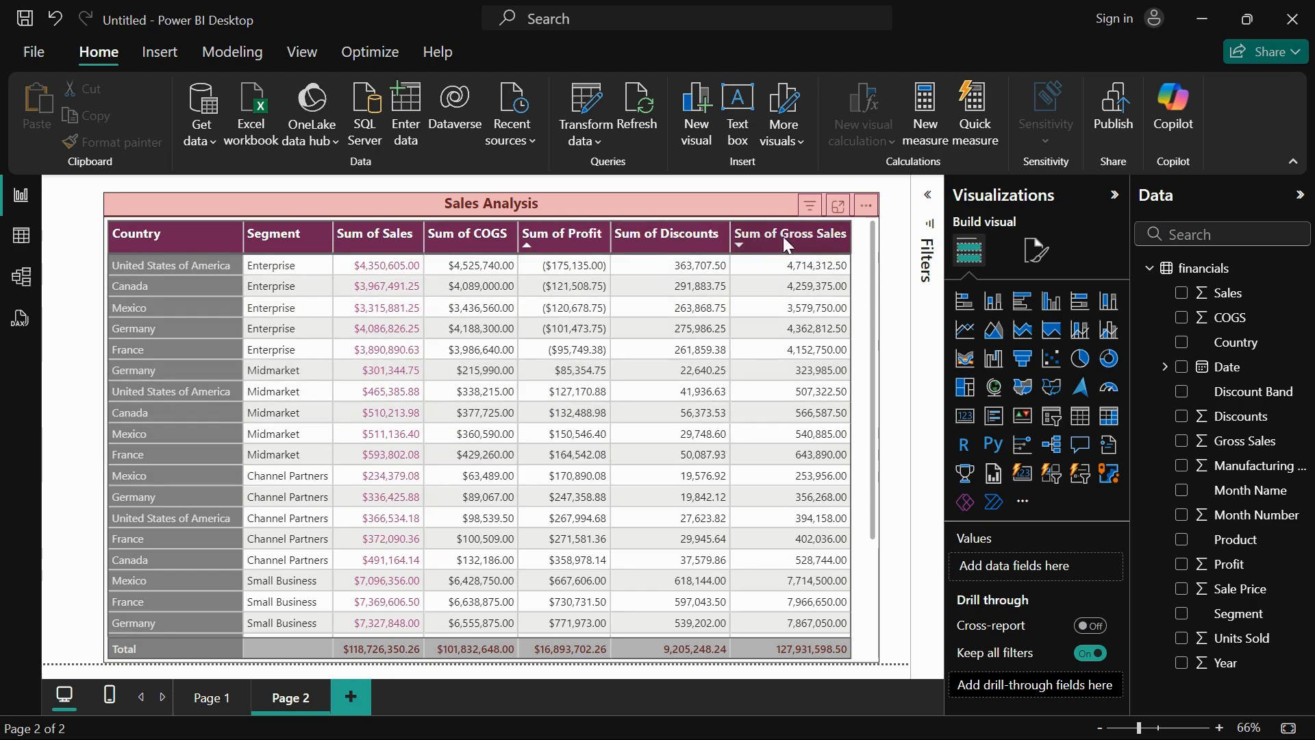
Open the background color conditional formatting settings for the Sales Analysis table's Sum of Profit column
left_click(862, 241)
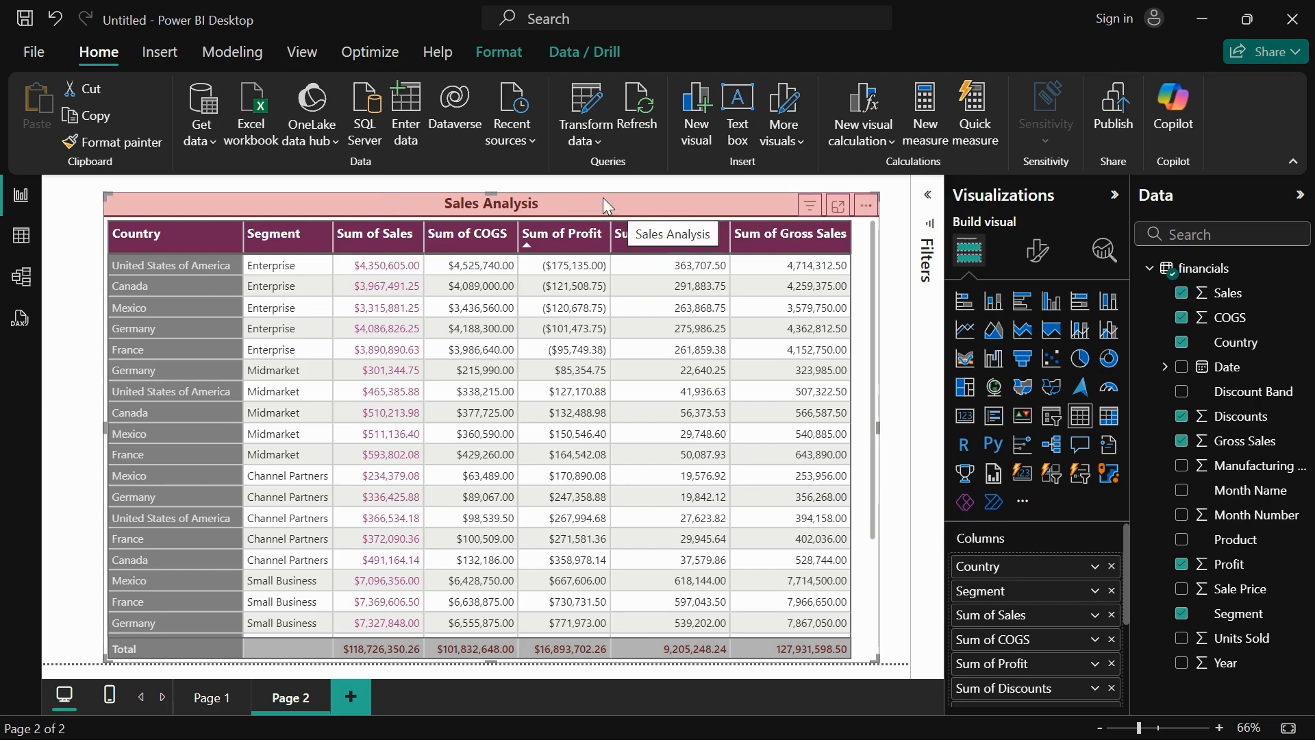
scroll(1027, 657, "down", 2)
scroll(1027, 630, "up", 3)
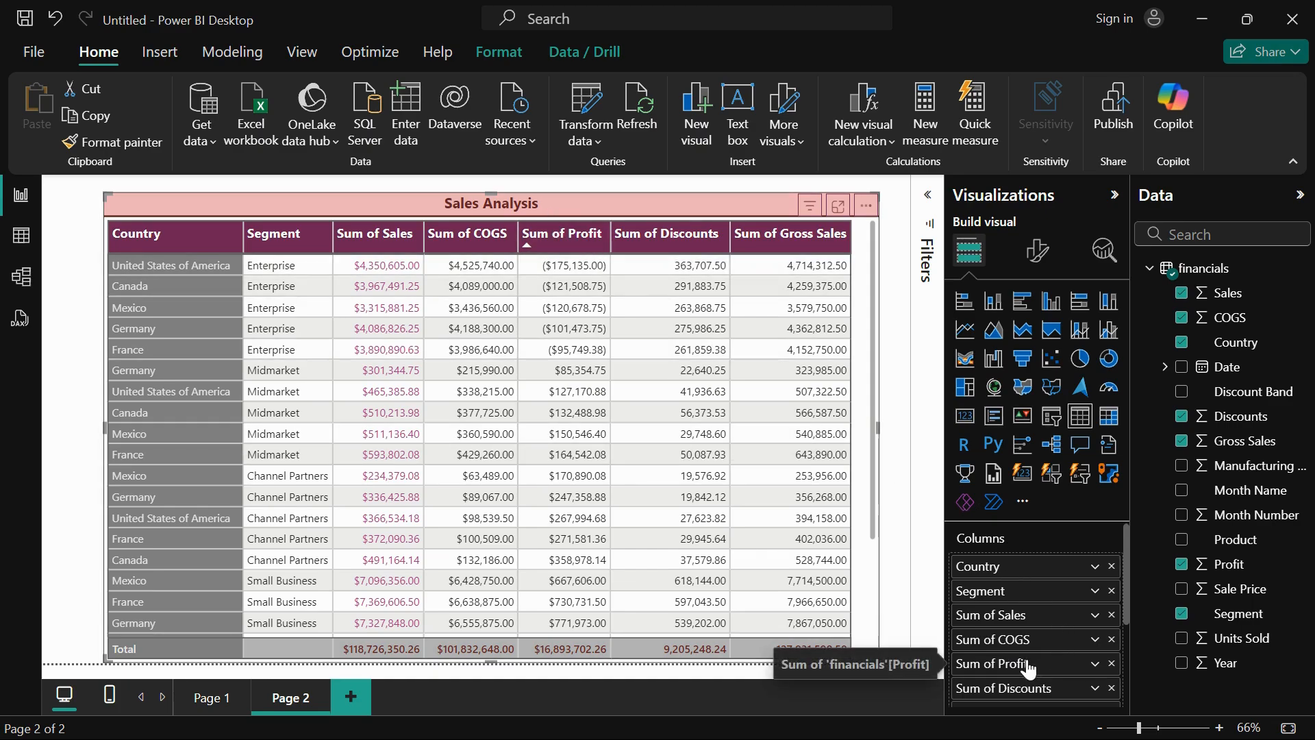
left_click(1094, 664)
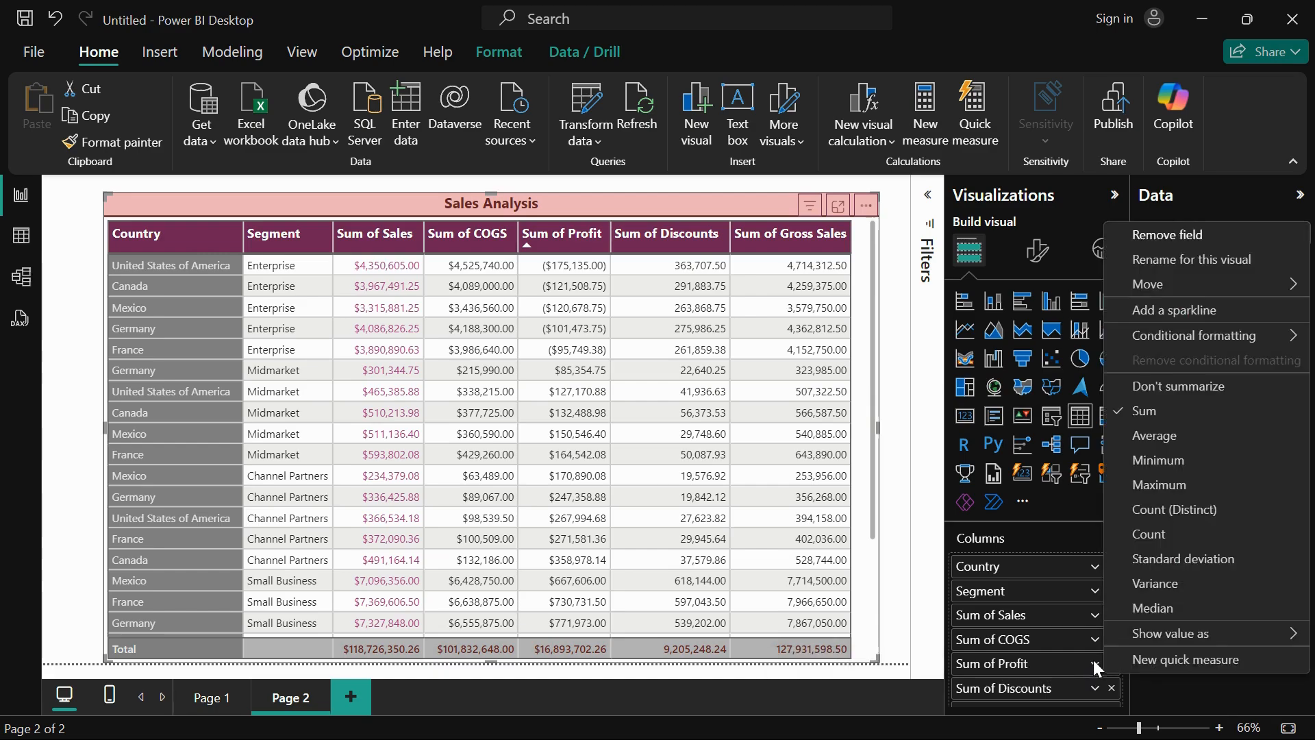
mouse_move(1202, 342)
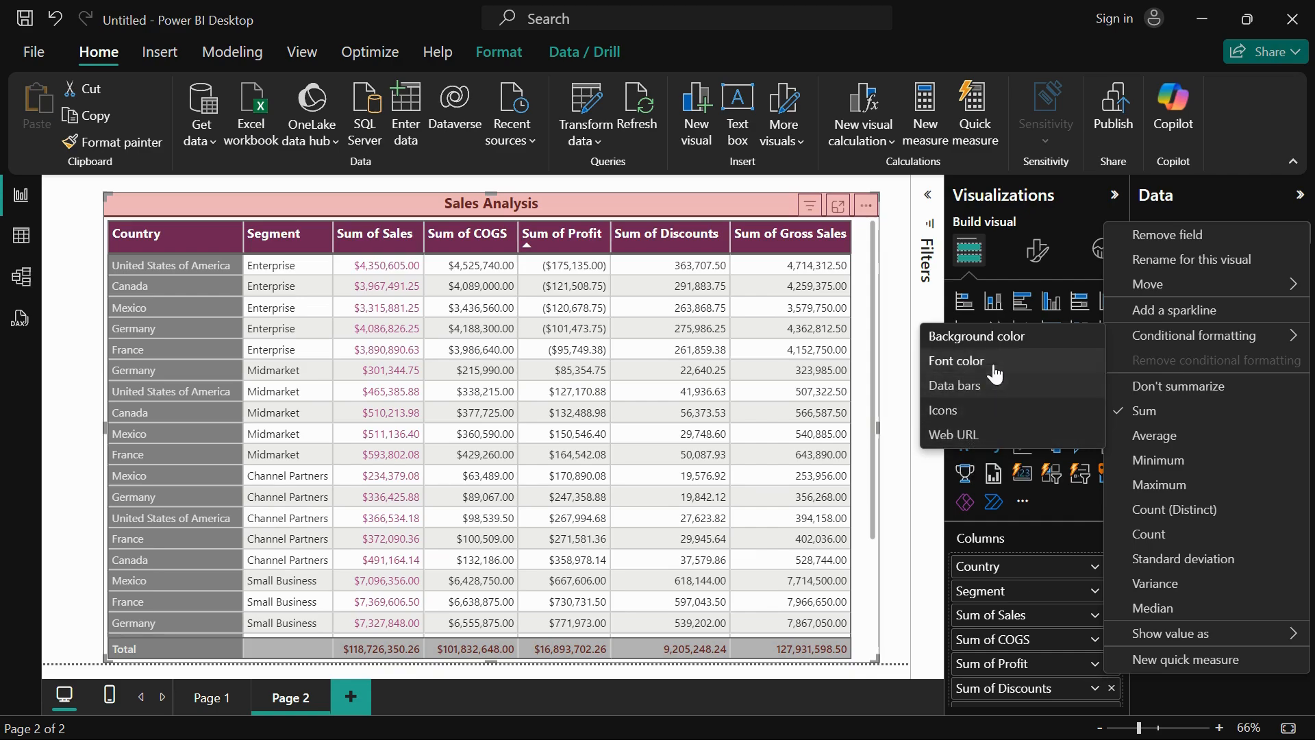
left_click(970, 337)
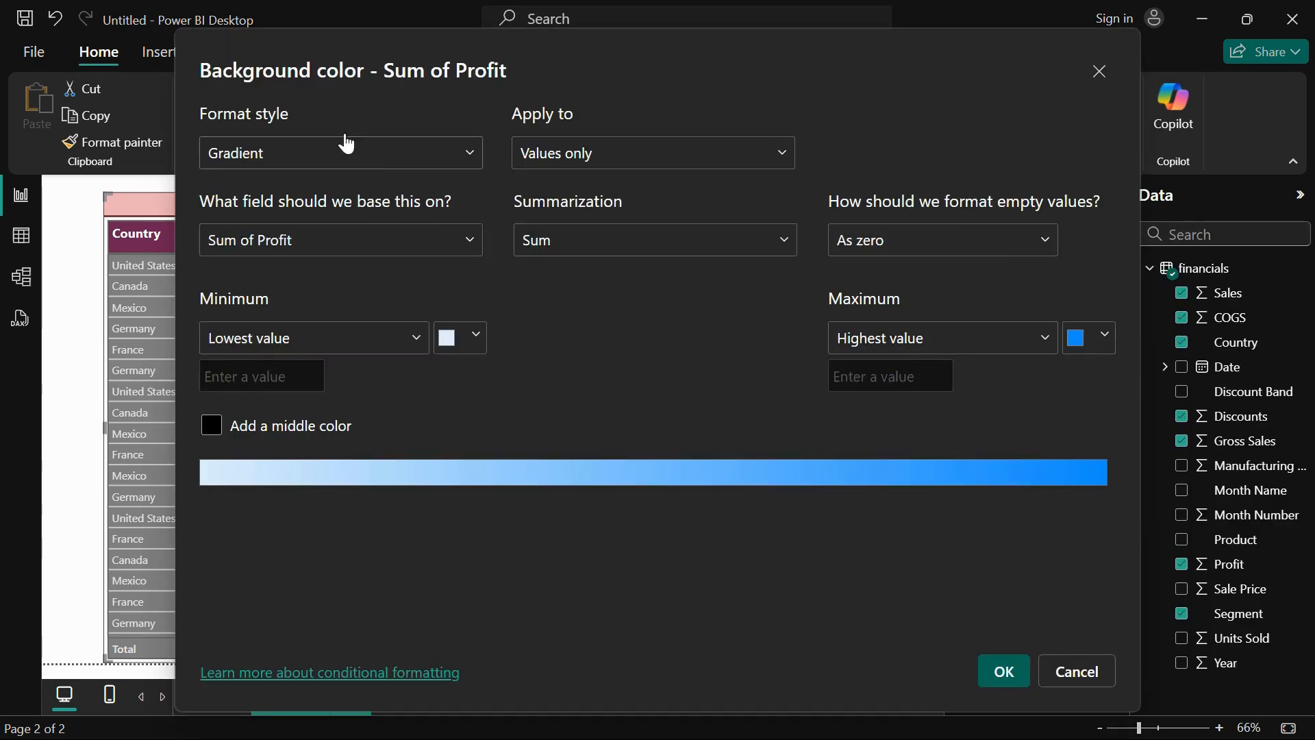
Choose the Gradient format style and apply the background color to values only
left_click(262, 150)
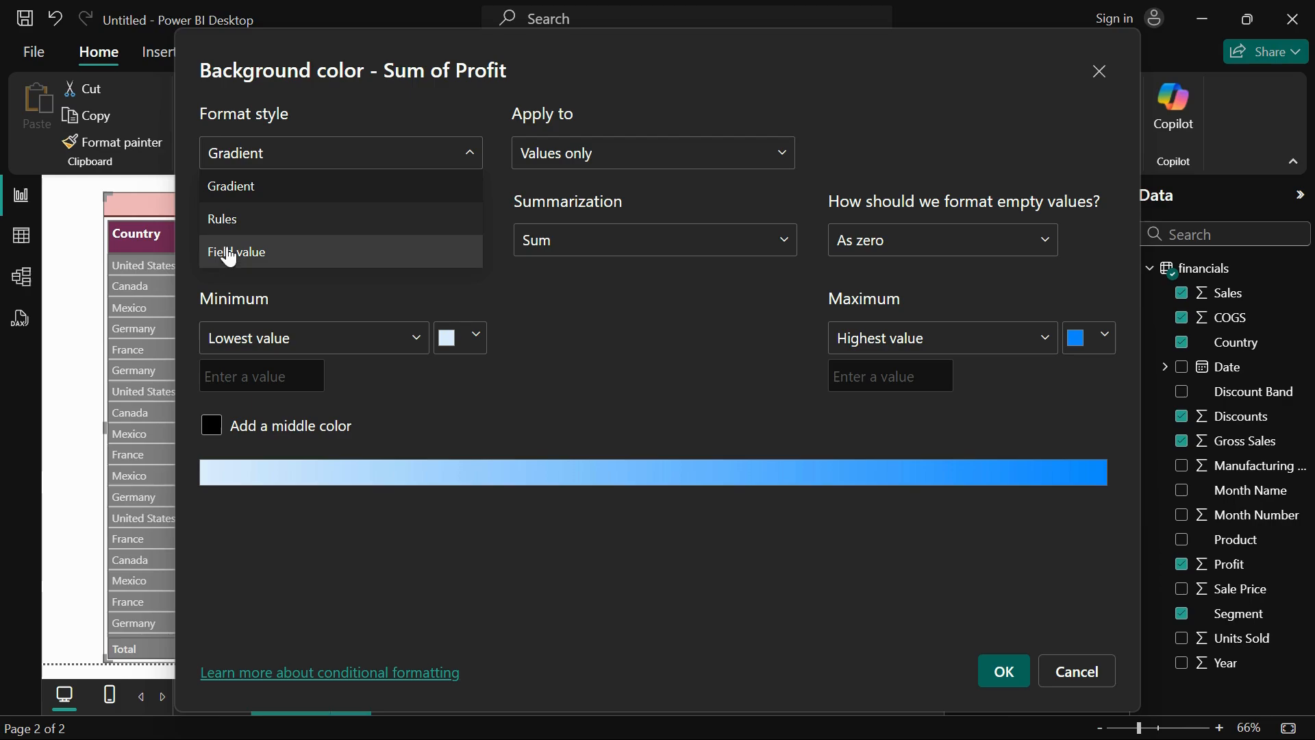
left_click(233, 186)
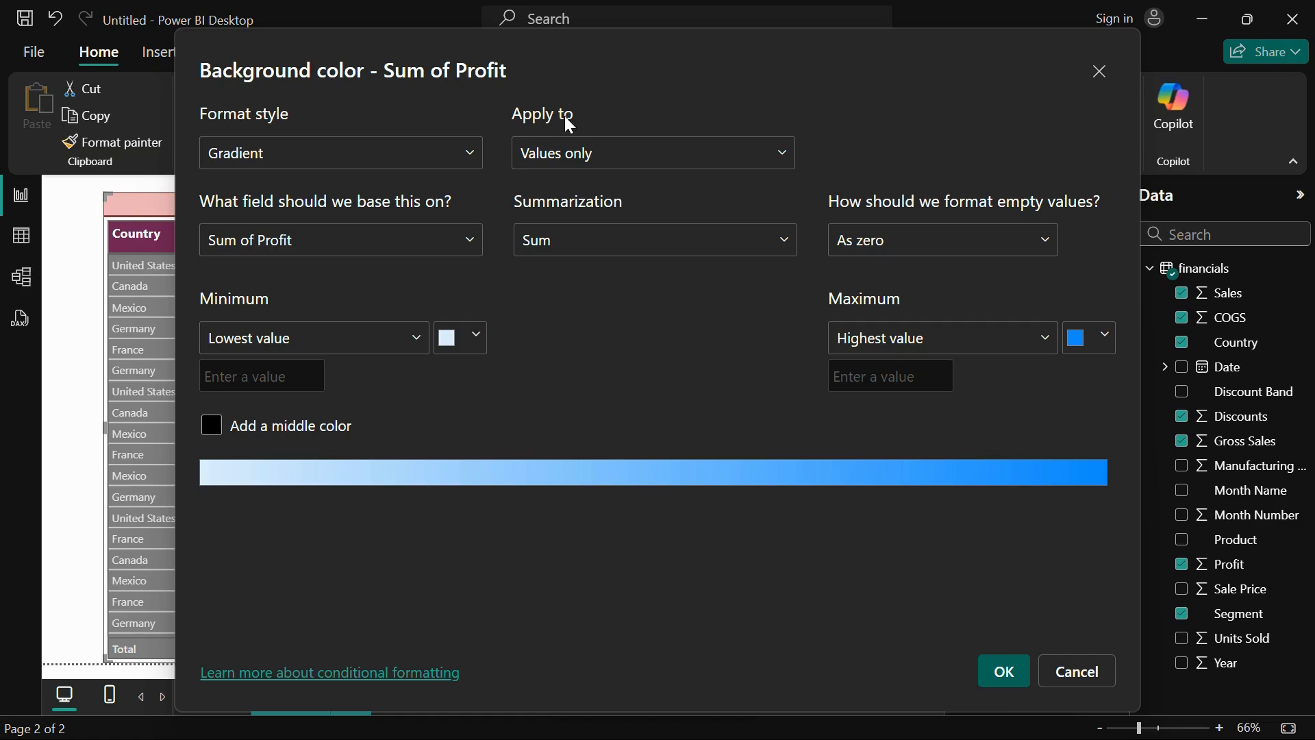
left_click(557, 157)
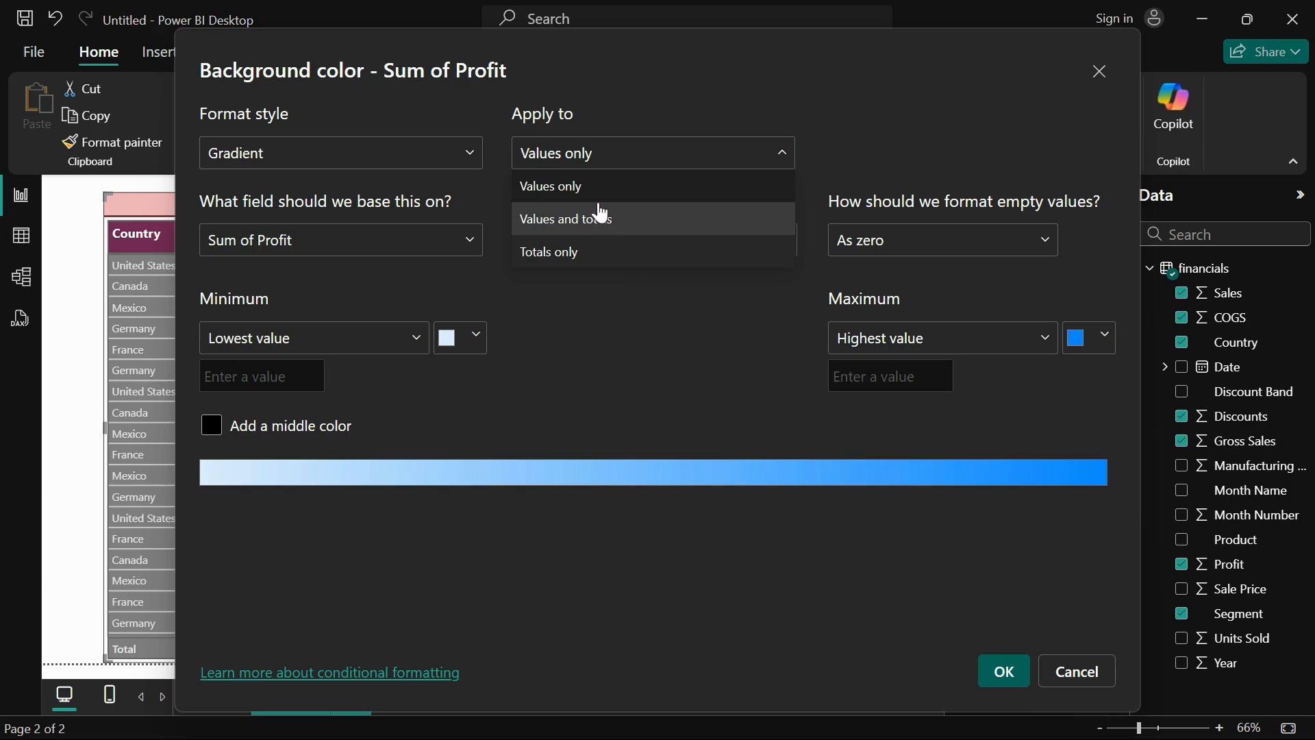
left_click(564, 189)
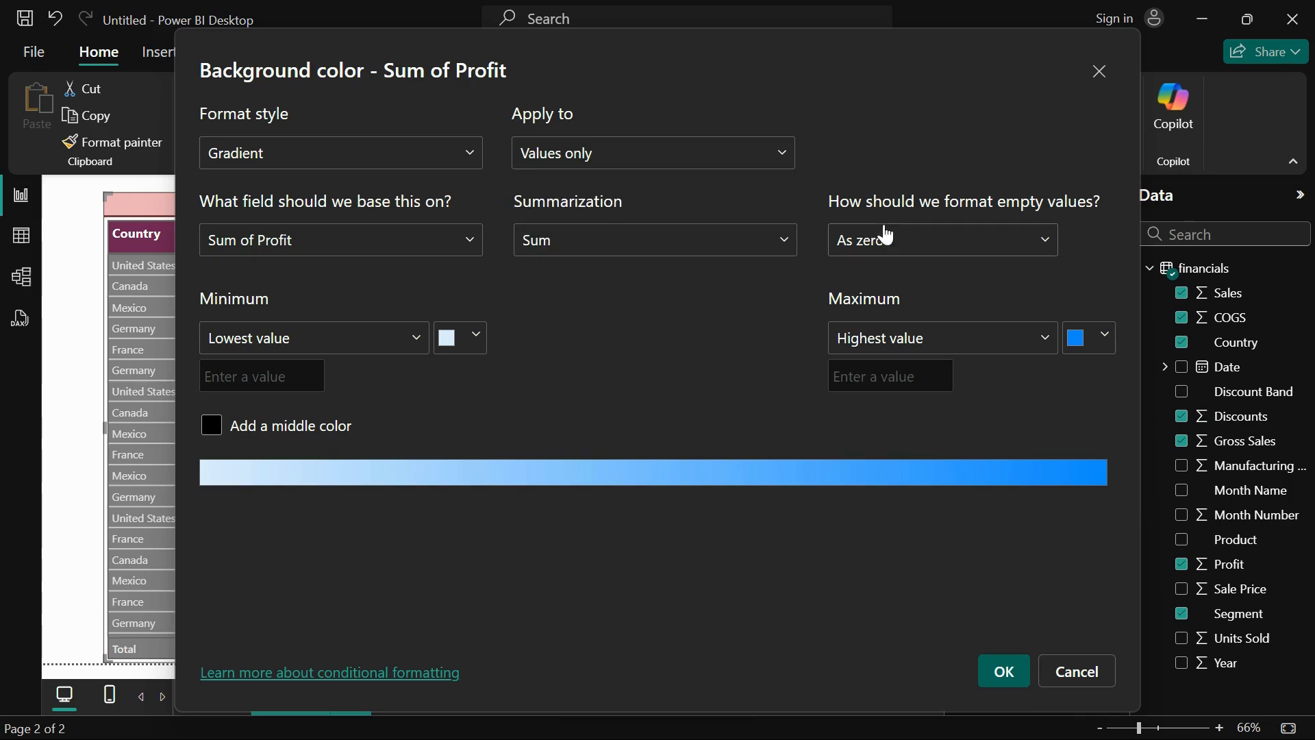
Look through the financials fields the formatting can be based on, keeping Sum of Profit
left_click(351, 248)
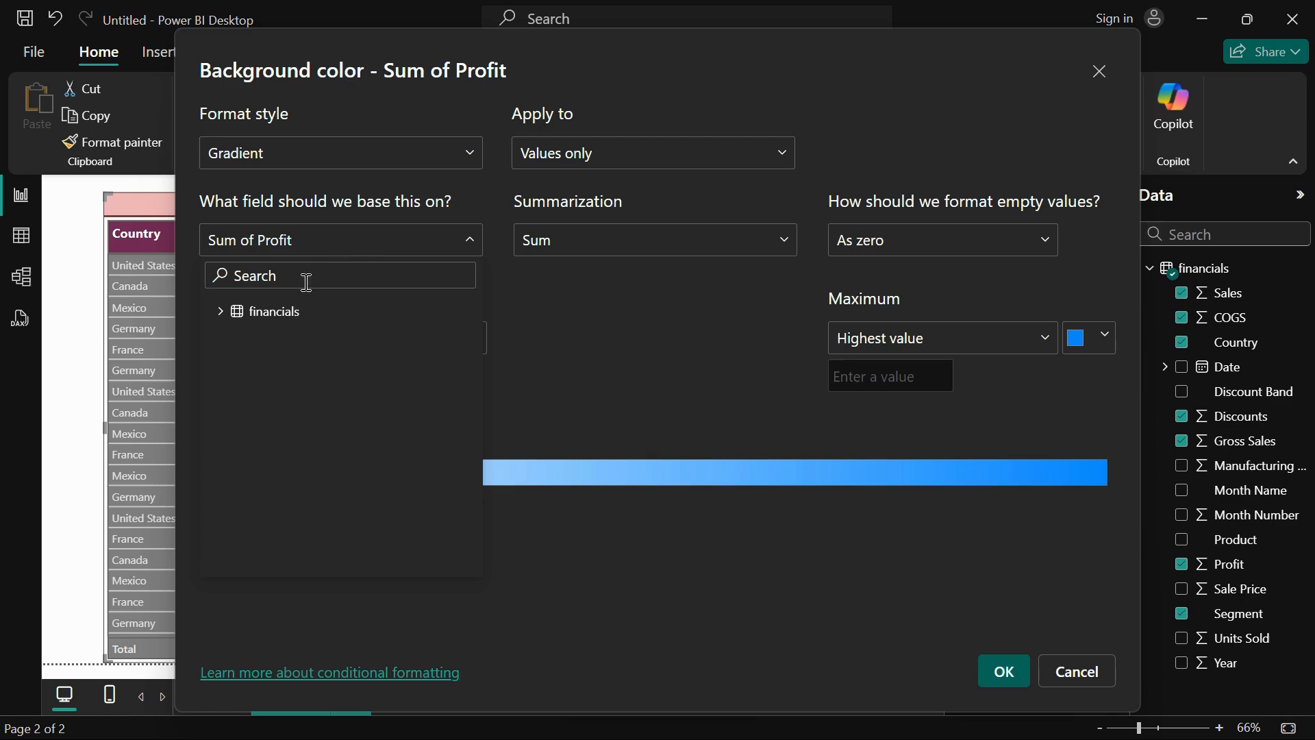
left_click(222, 316)
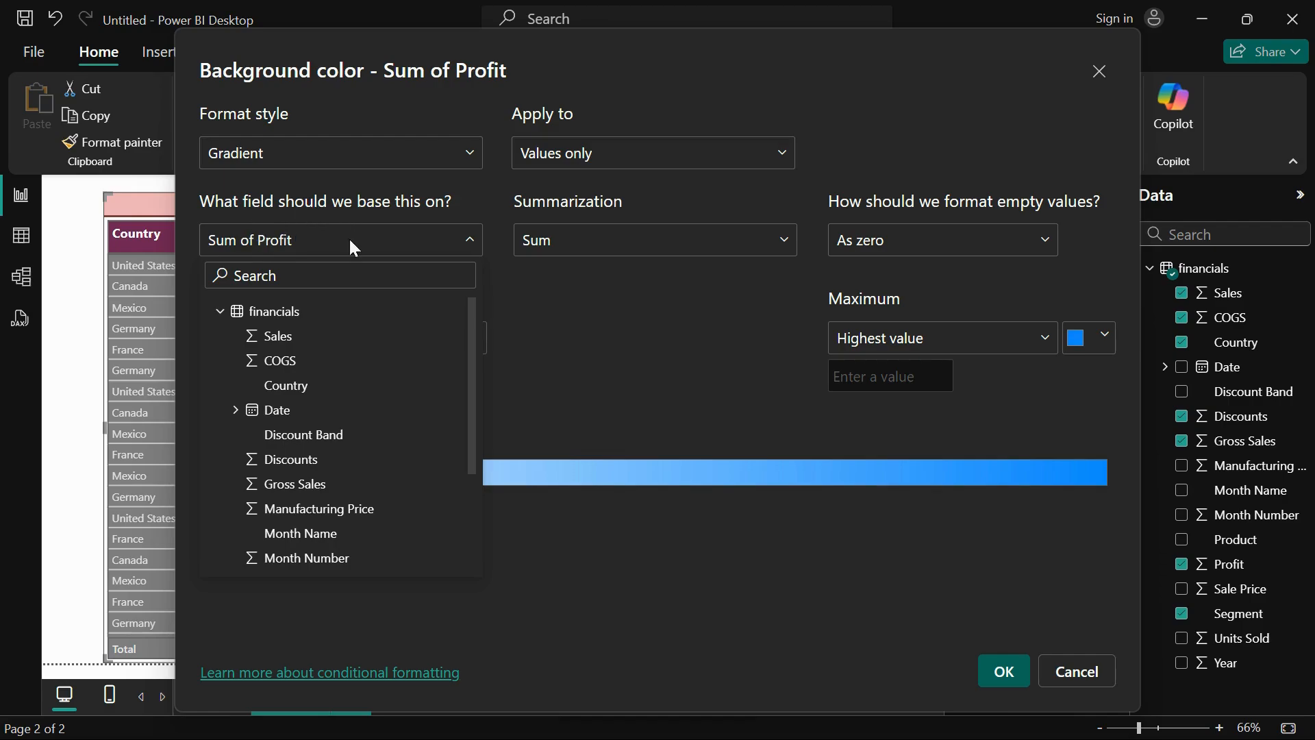
scroll(332, 415, "down", 2)
scroll(331, 417, "up", 3)
left_click(352, 248)
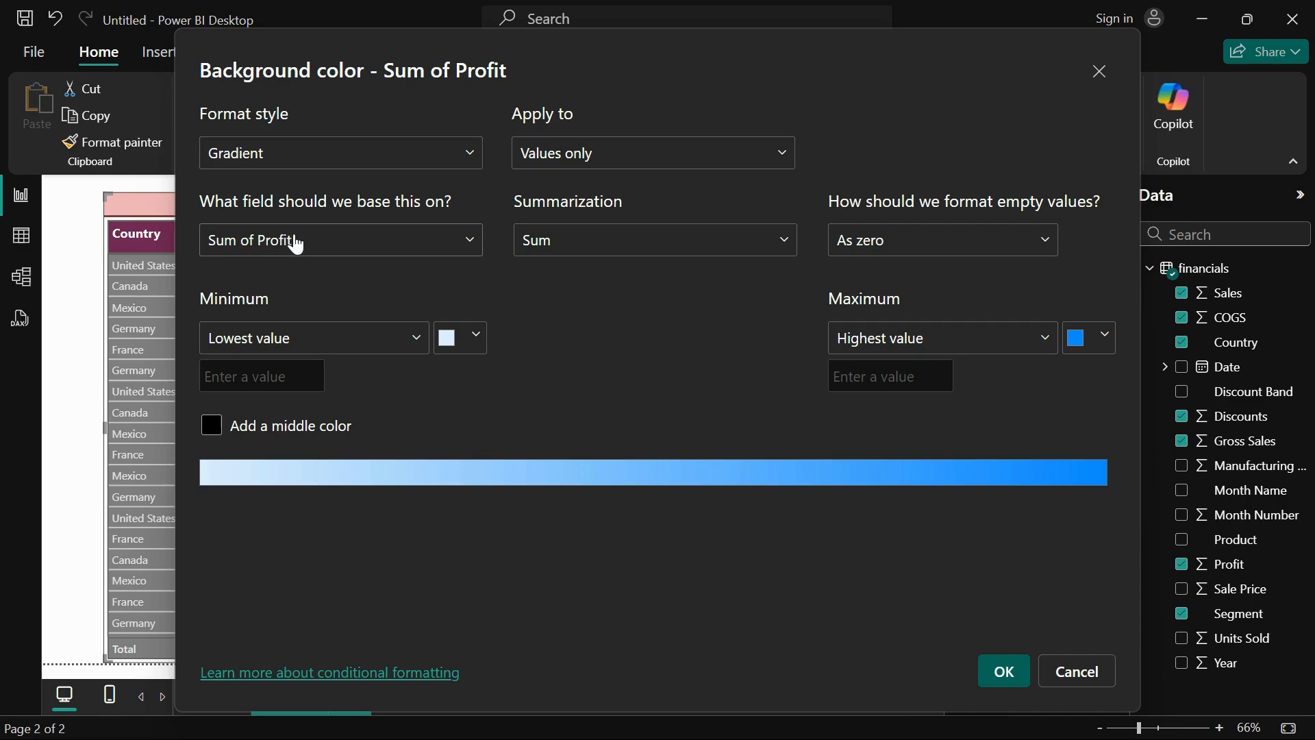
Choose Sum as the summarization for the background color formatting
left_click(577, 241)
left_click(579, 243)
left_click(582, 248)
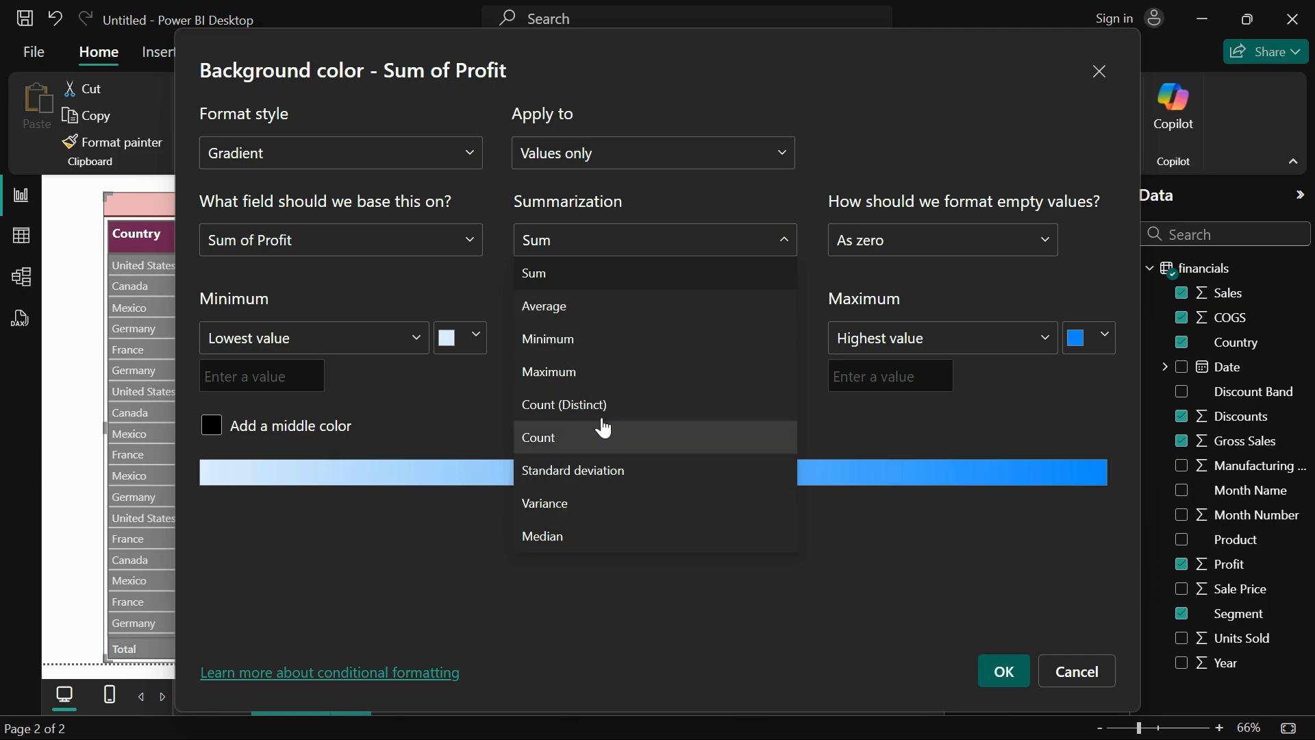
left_click(568, 275)
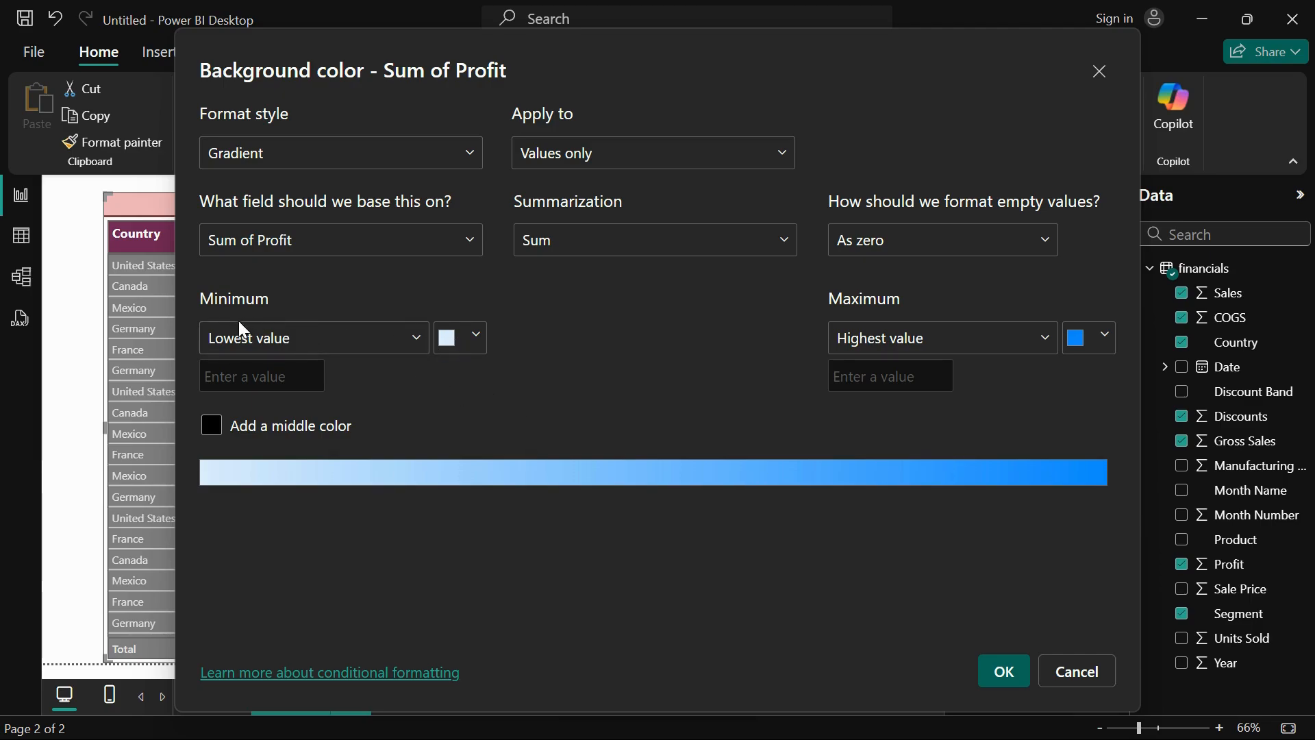
Set the gradient's minimum color for the lowest value to a light red theme shade
left_click(459, 341)
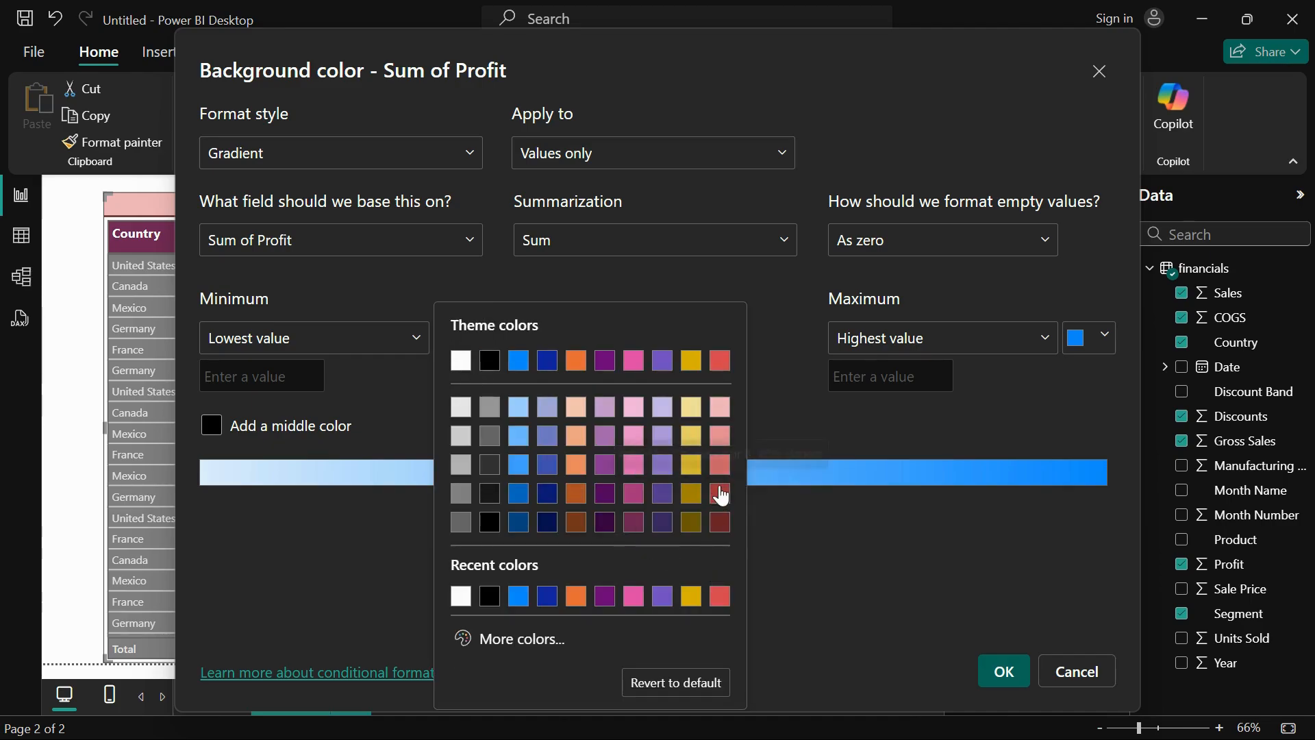
left_click(721, 436)
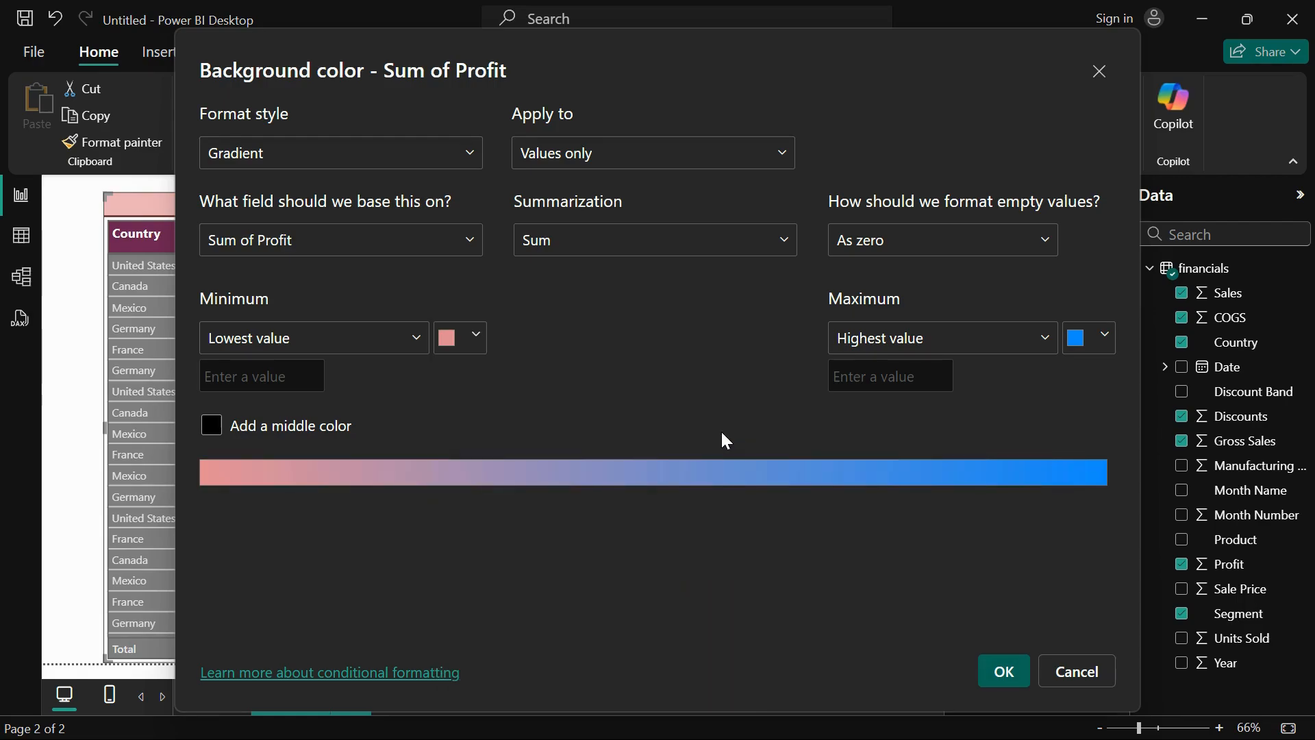
Start a custom maximum color for the highest value and pick a green hue, with the hex value #DEDEDE
left_click(1105, 337)
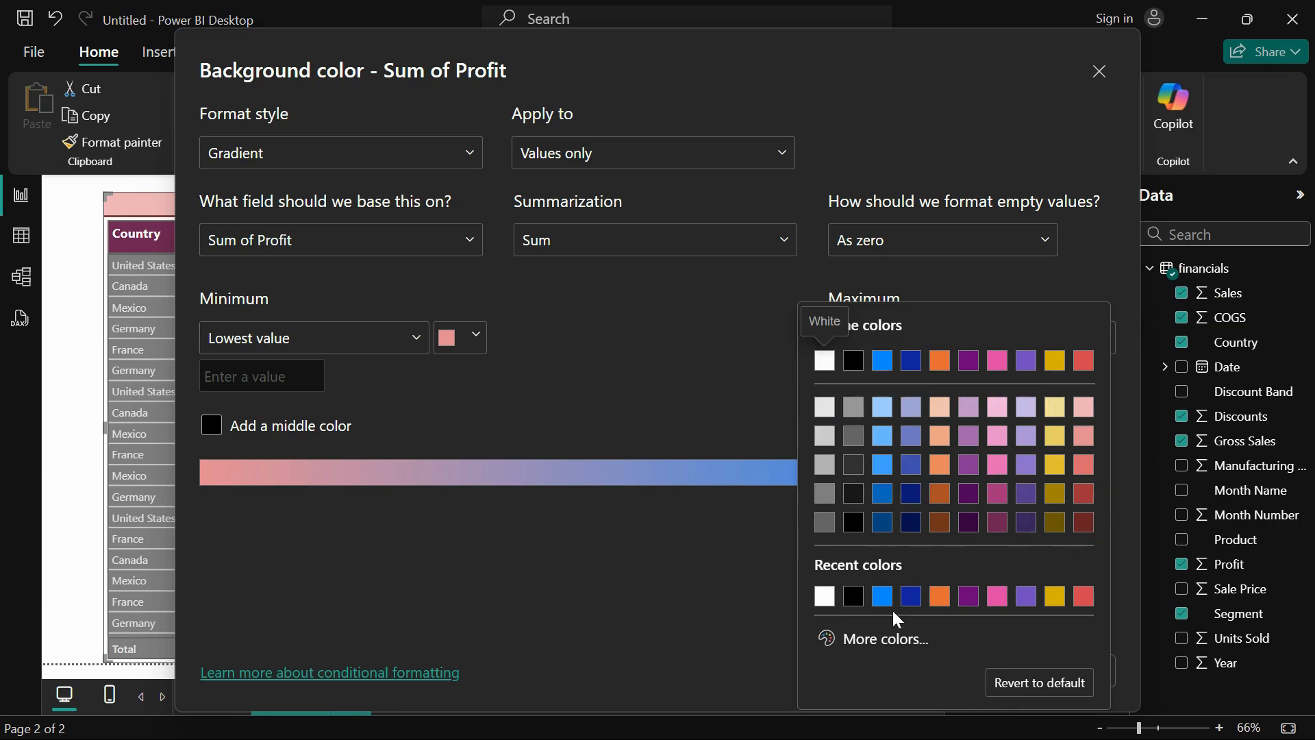
left_click(880, 640)
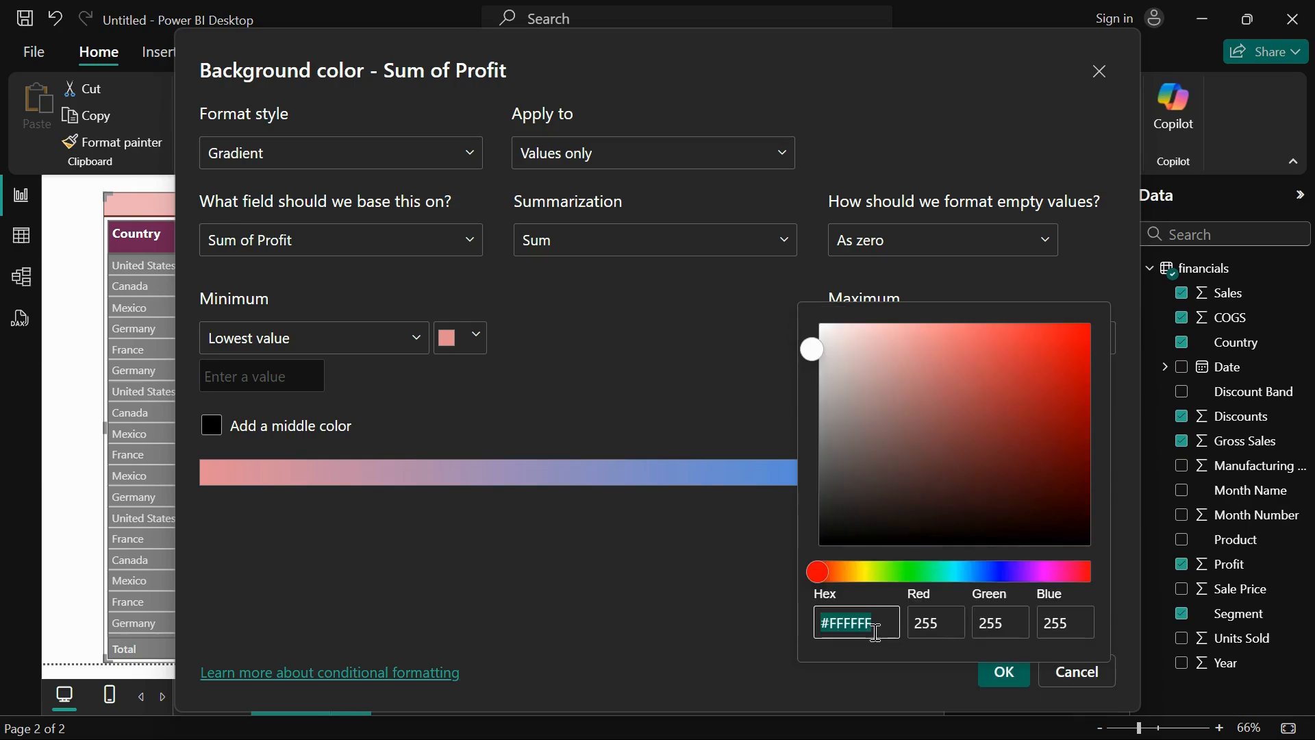
left_click(880, 621)
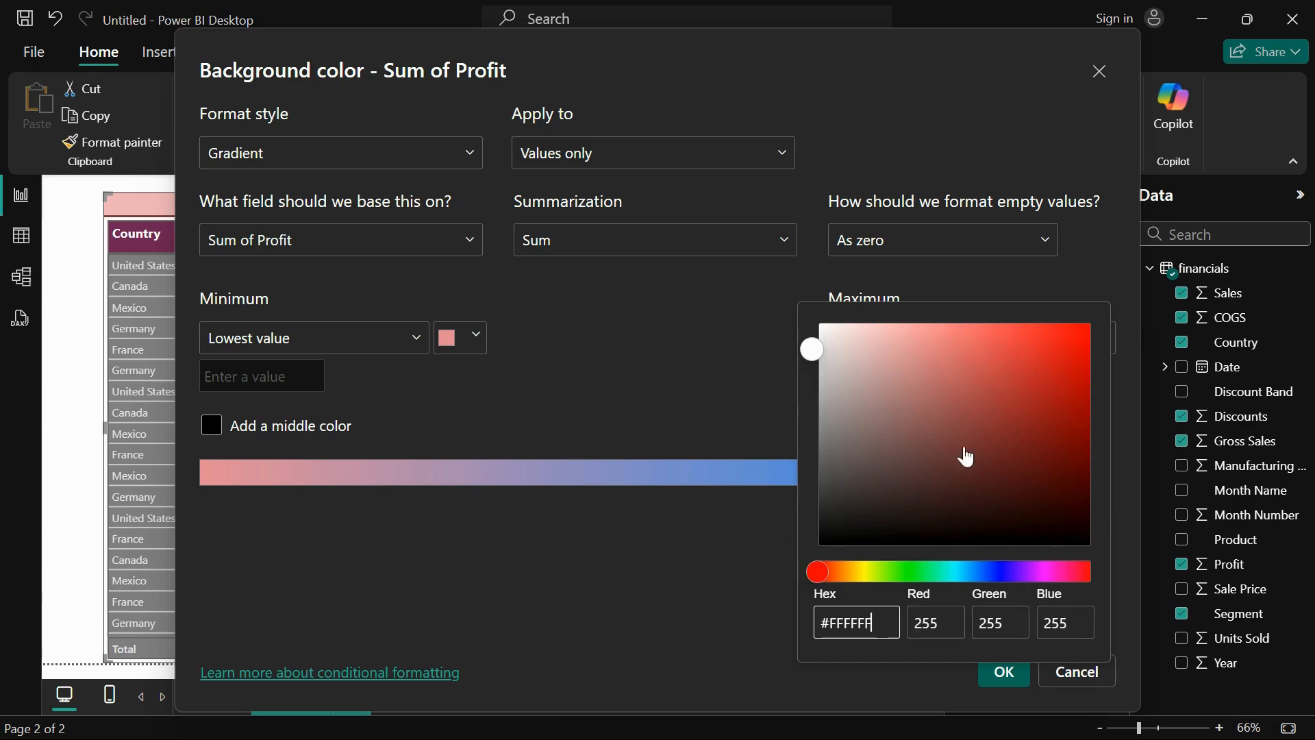
left_click(918, 571)
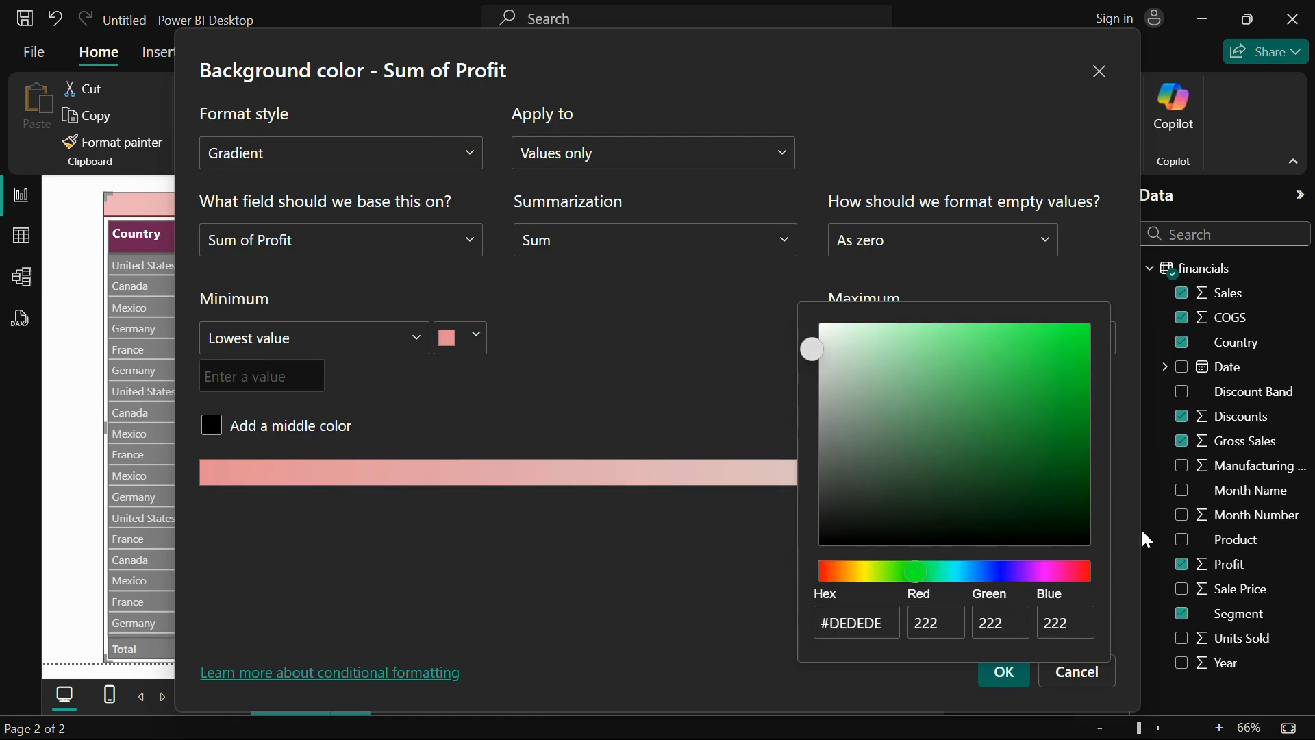
Raise the red component of the custom maximum color to 228
left_click(950, 615)
left_click(949, 615)
left_click(949, 615)
left_click(949, 615)
left_click(949, 615)
left_click(950, 615)
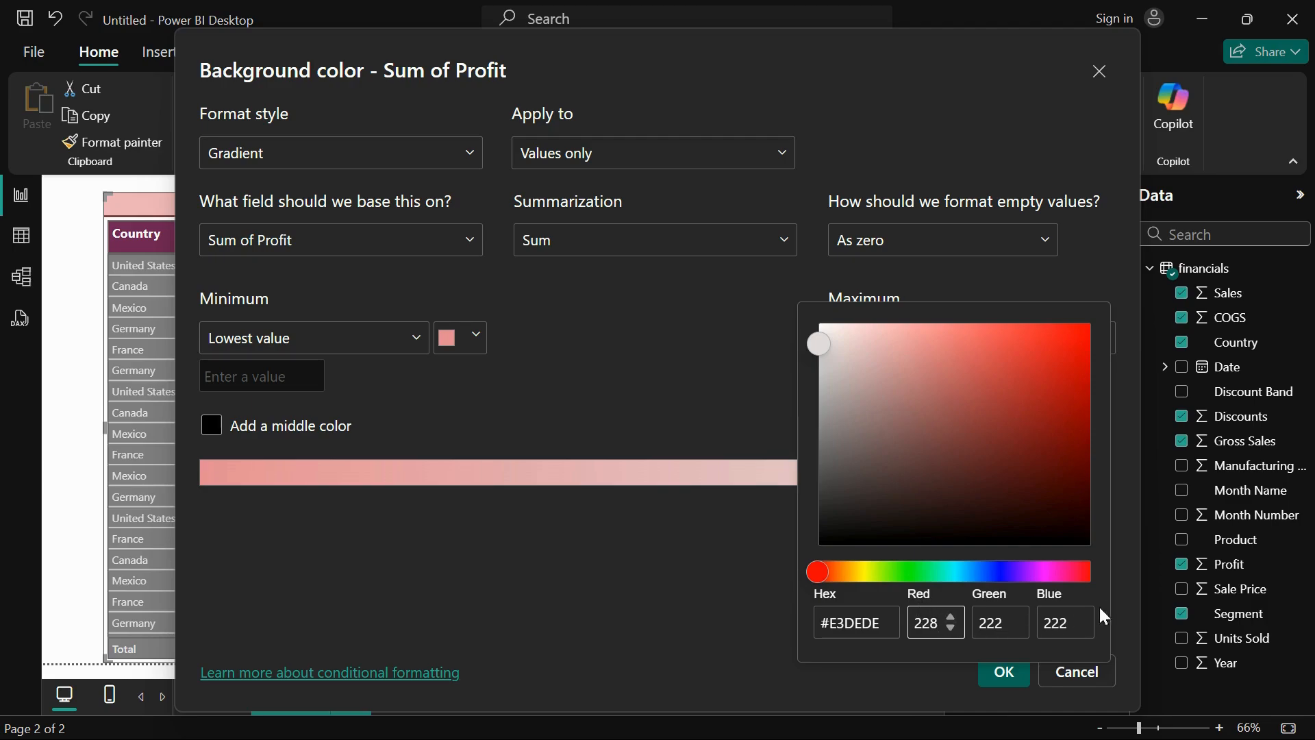
Set the custom maximum color's hex value to #E4DEDE
left_click(880, 621)
left_click_drag(883, 625, 822, 625)
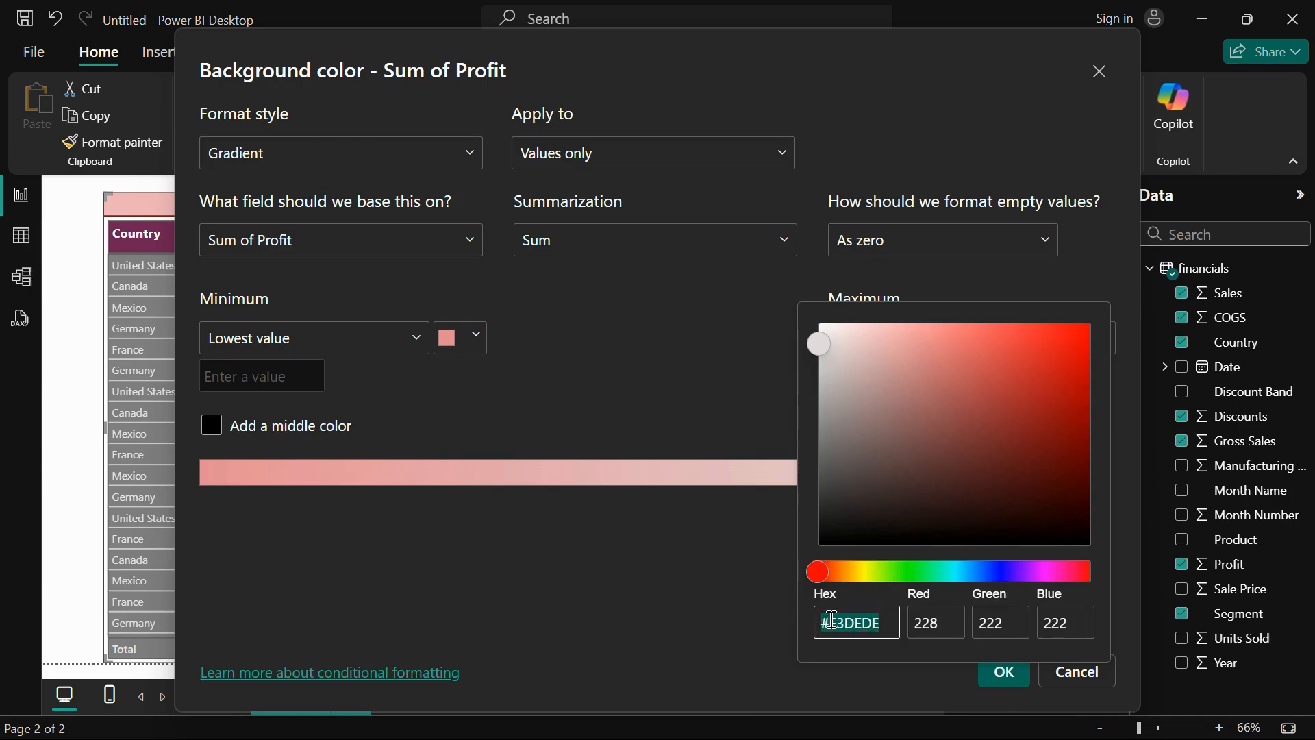
left_click(830, 621)
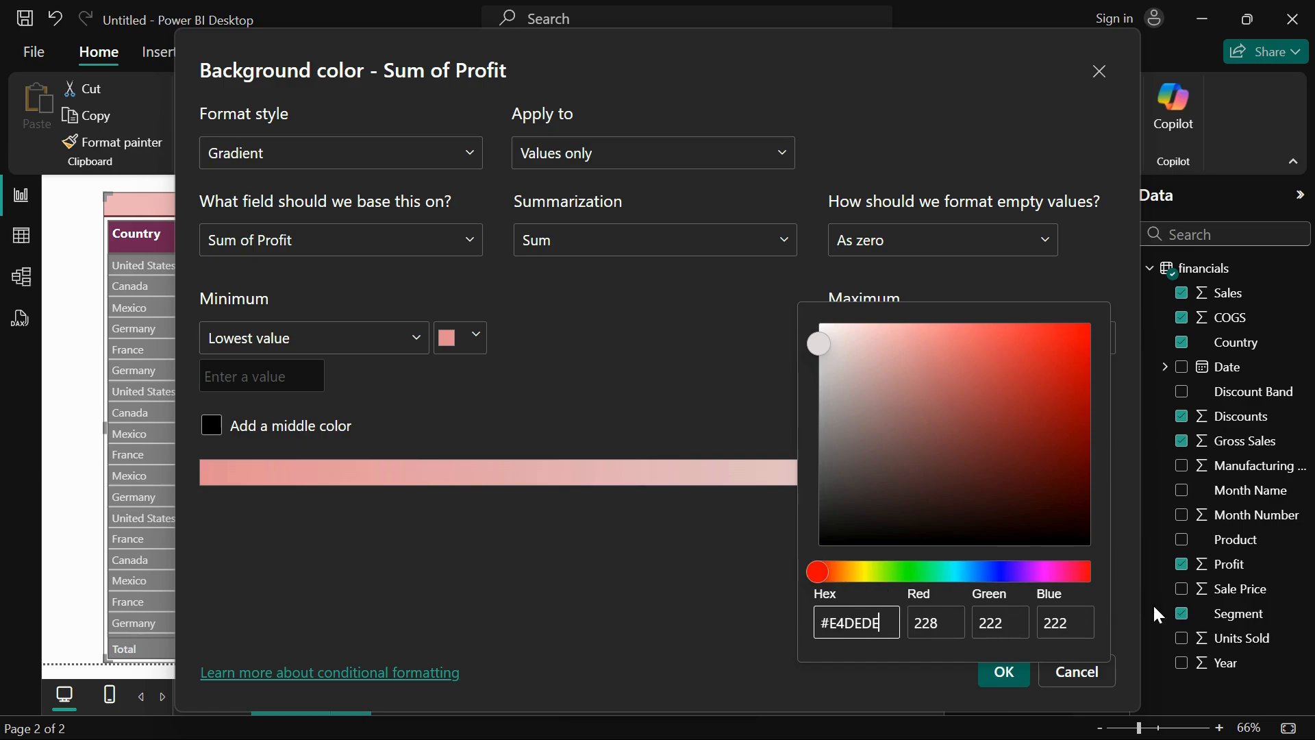
Switch to Notepad and start a new blank note
key("super+Tab")
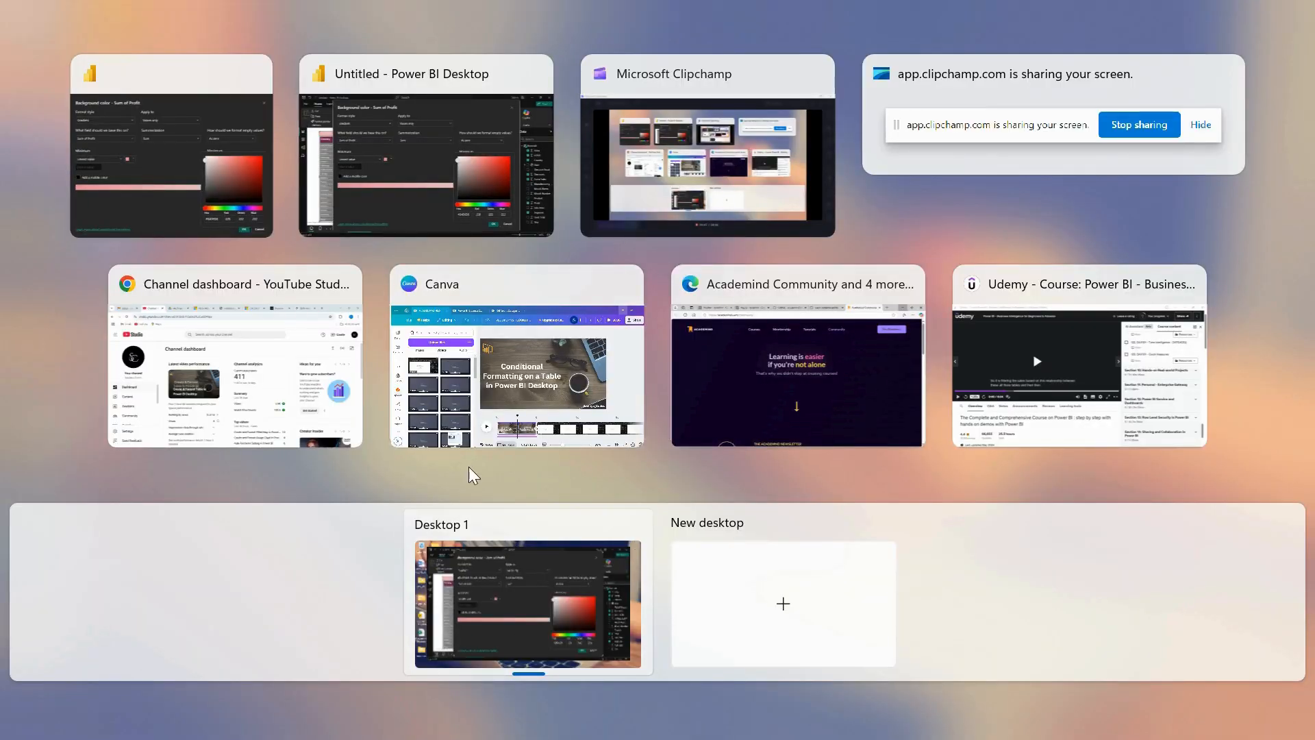
left_click(256, 147)
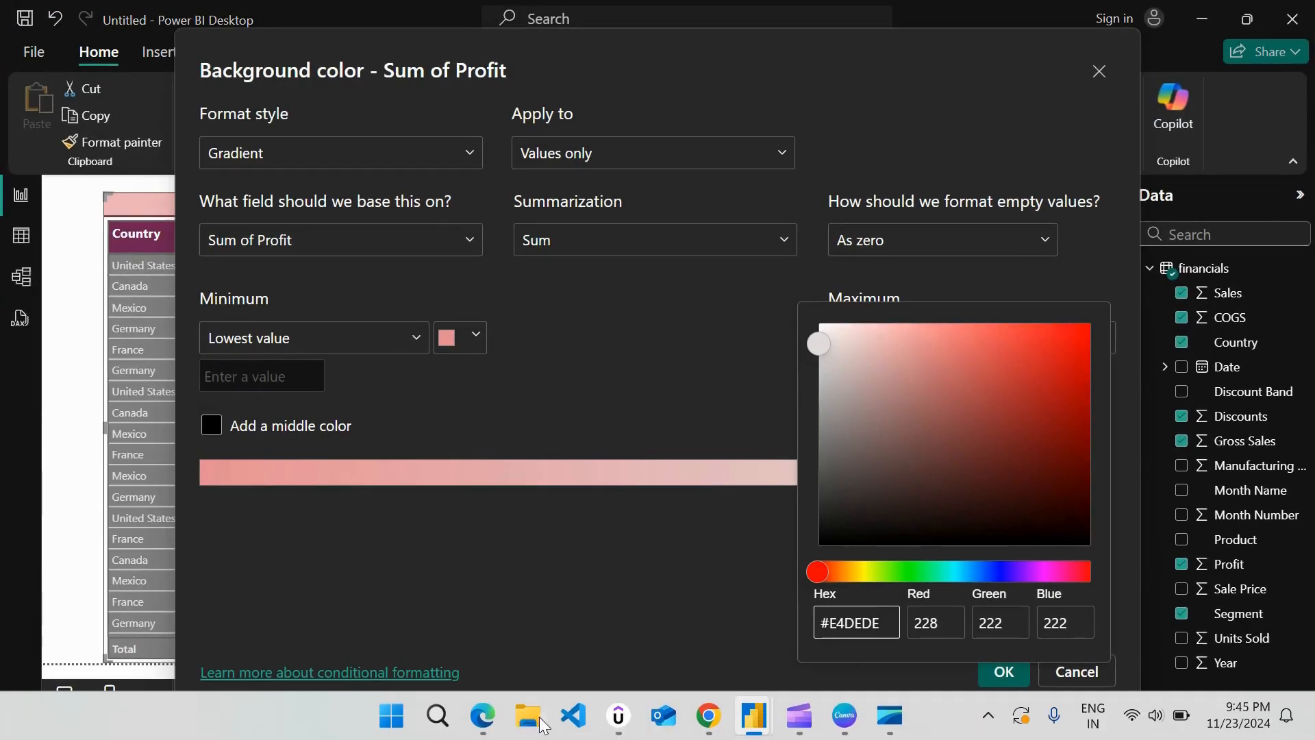
left_click(433, 724)
type("note")
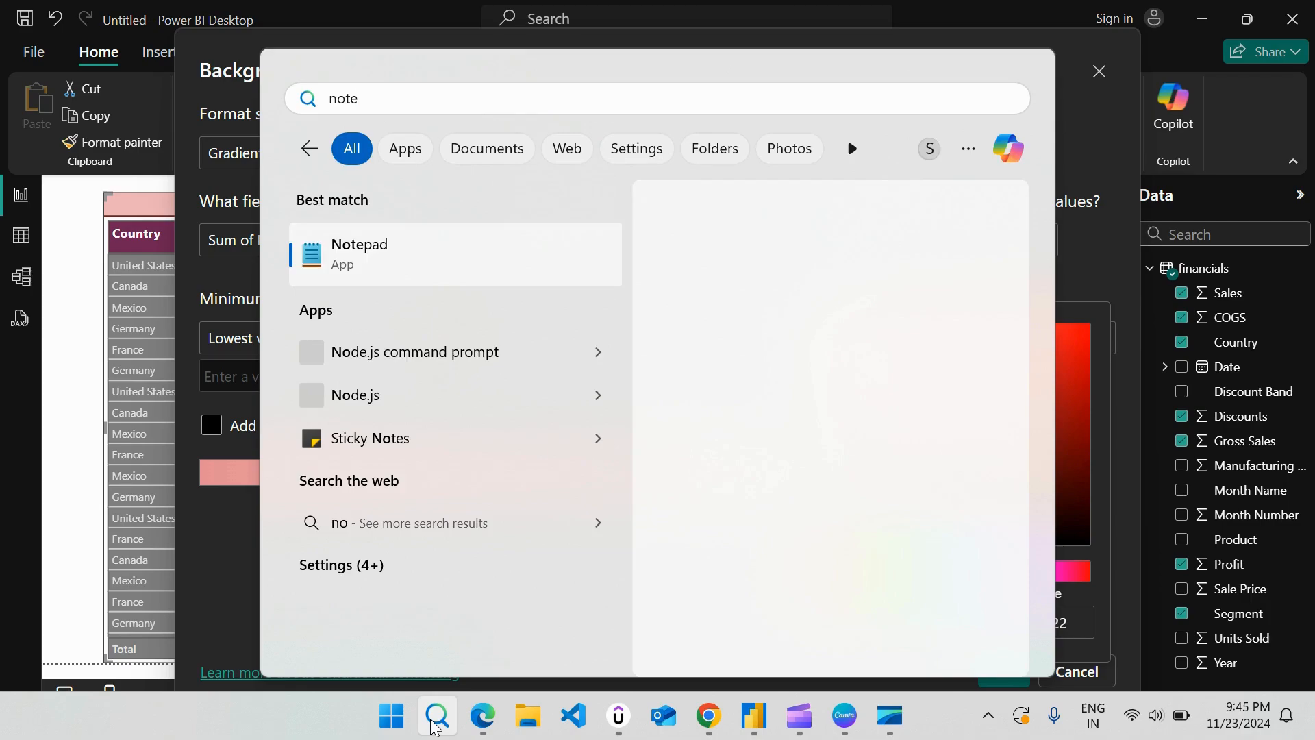
key("Return")
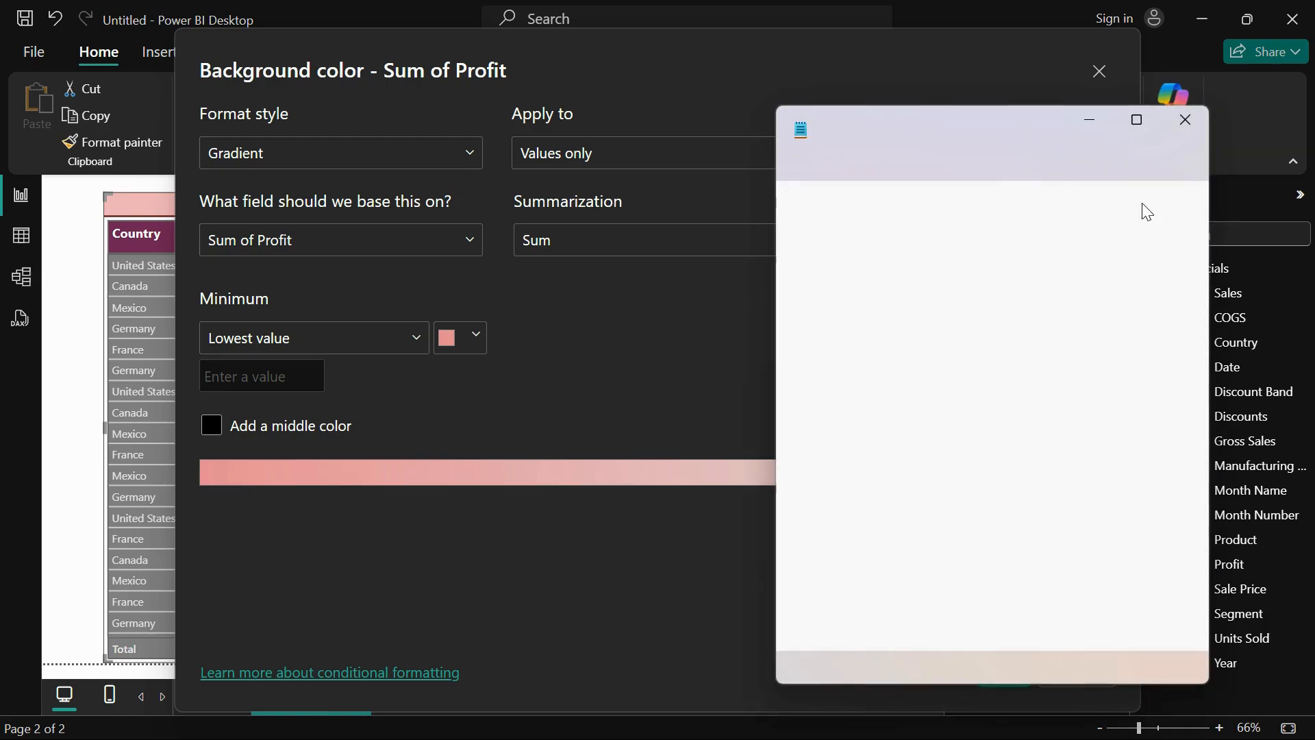
left_click(1012, 131)
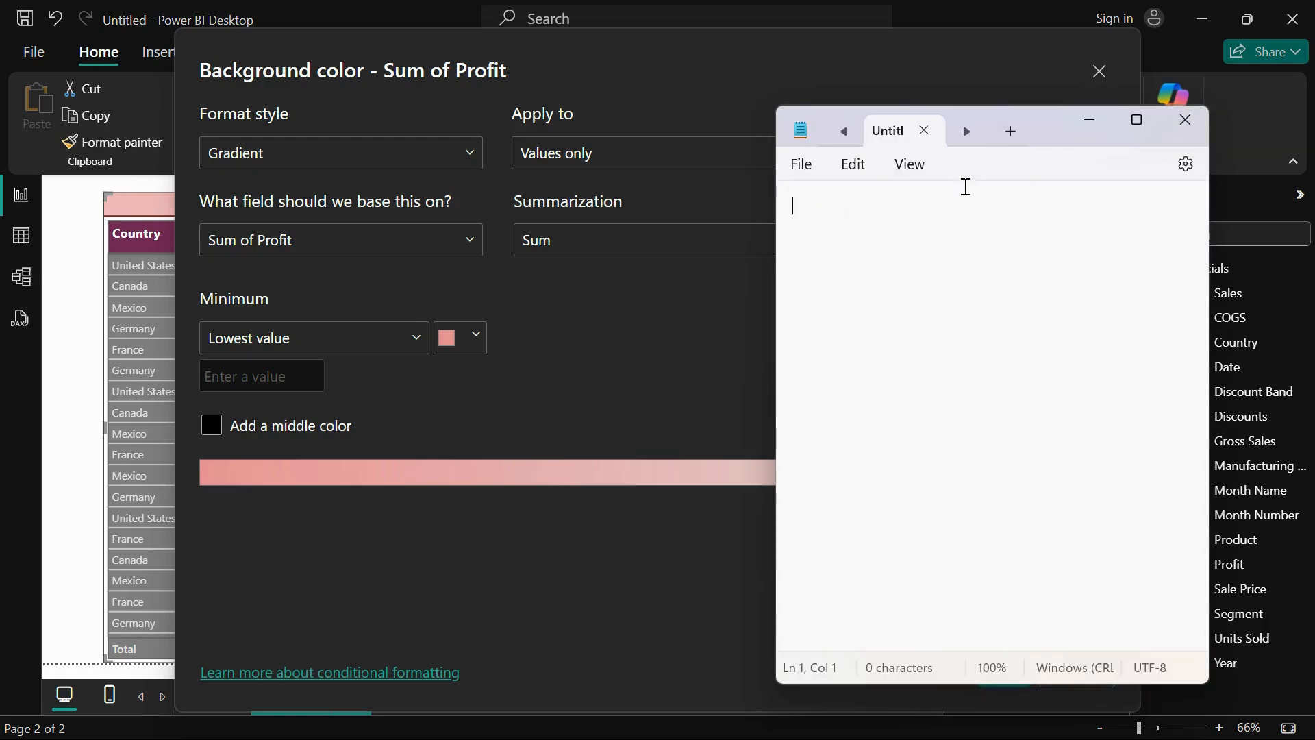
Write "RGB - Red, Green, Blue" in the note, with the range "0 - 255" for each of the three components on the line below
type("R")
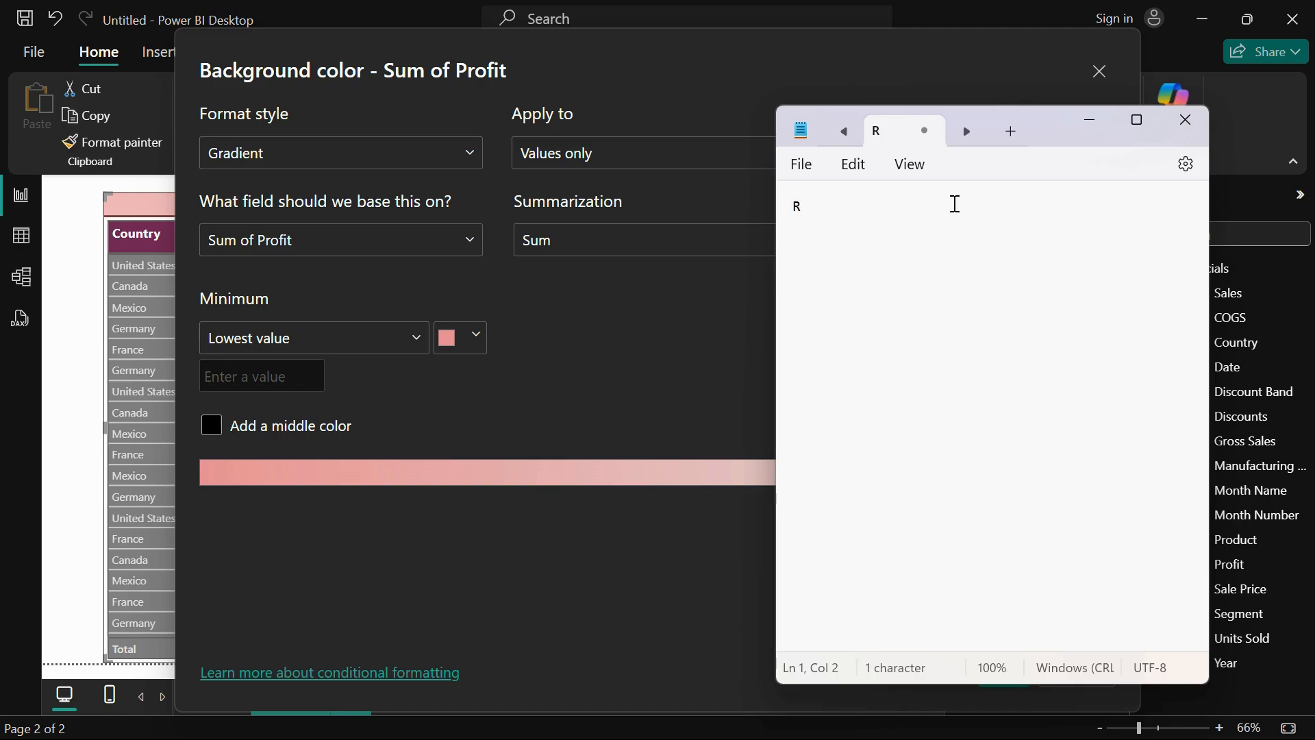
type("GB - Red, Green, Blue")
key("Return")
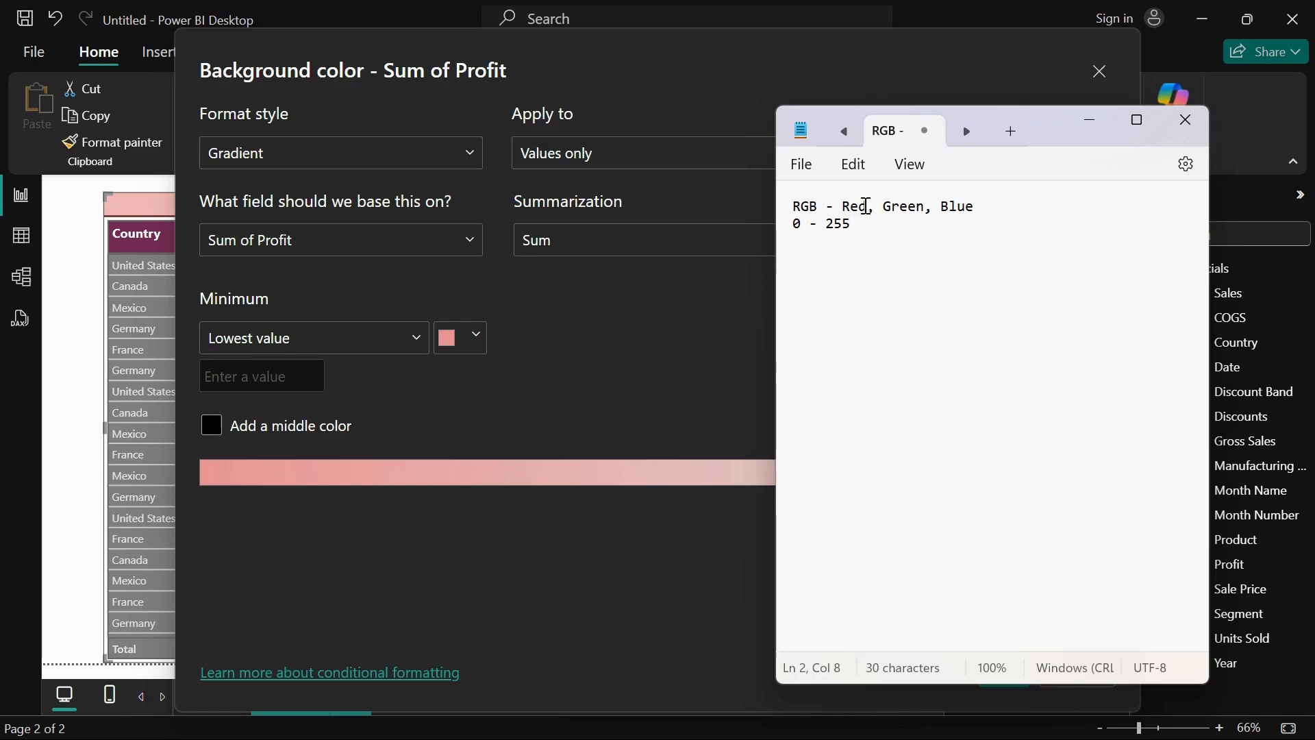
type(", 0  - 255, 0 - 255")
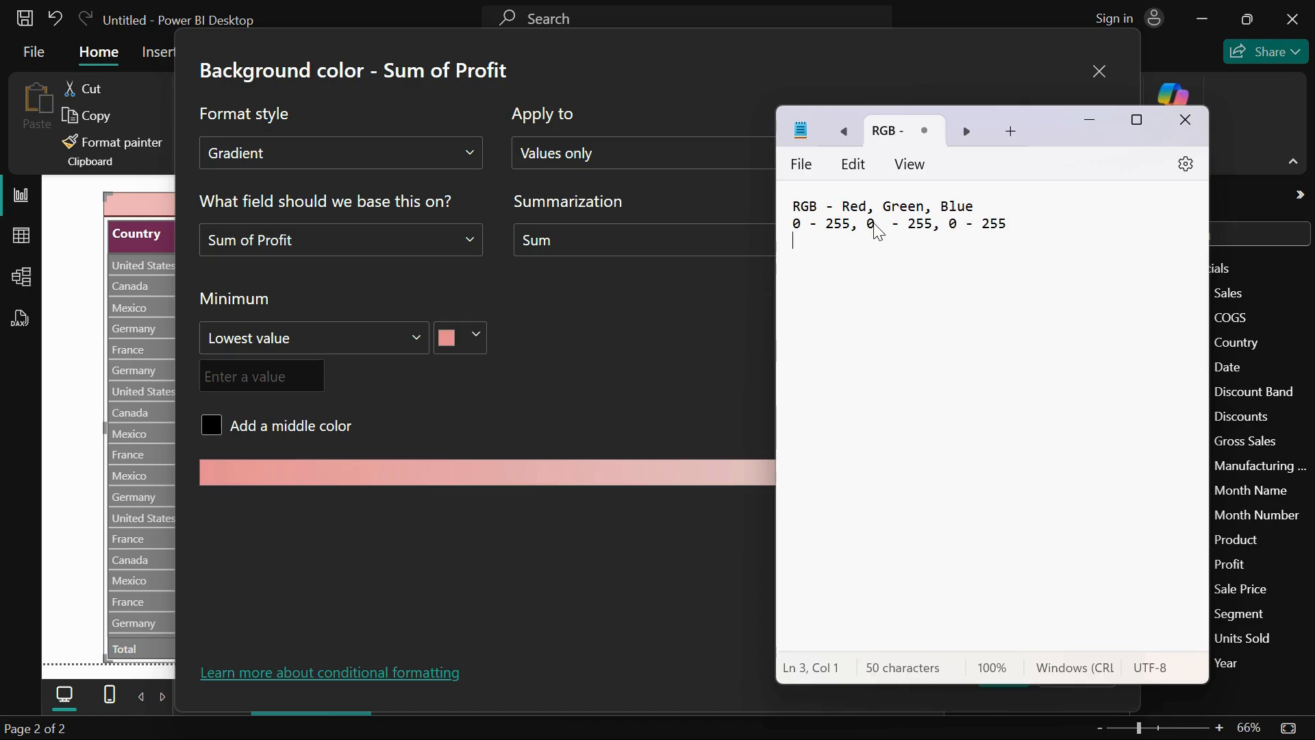
Below a blank line, write "Hex values - 0-9," and list the letter equivalents from "10 - A" through "15 - F", one per line
key("Return")
type("Hex values - 0-9,")
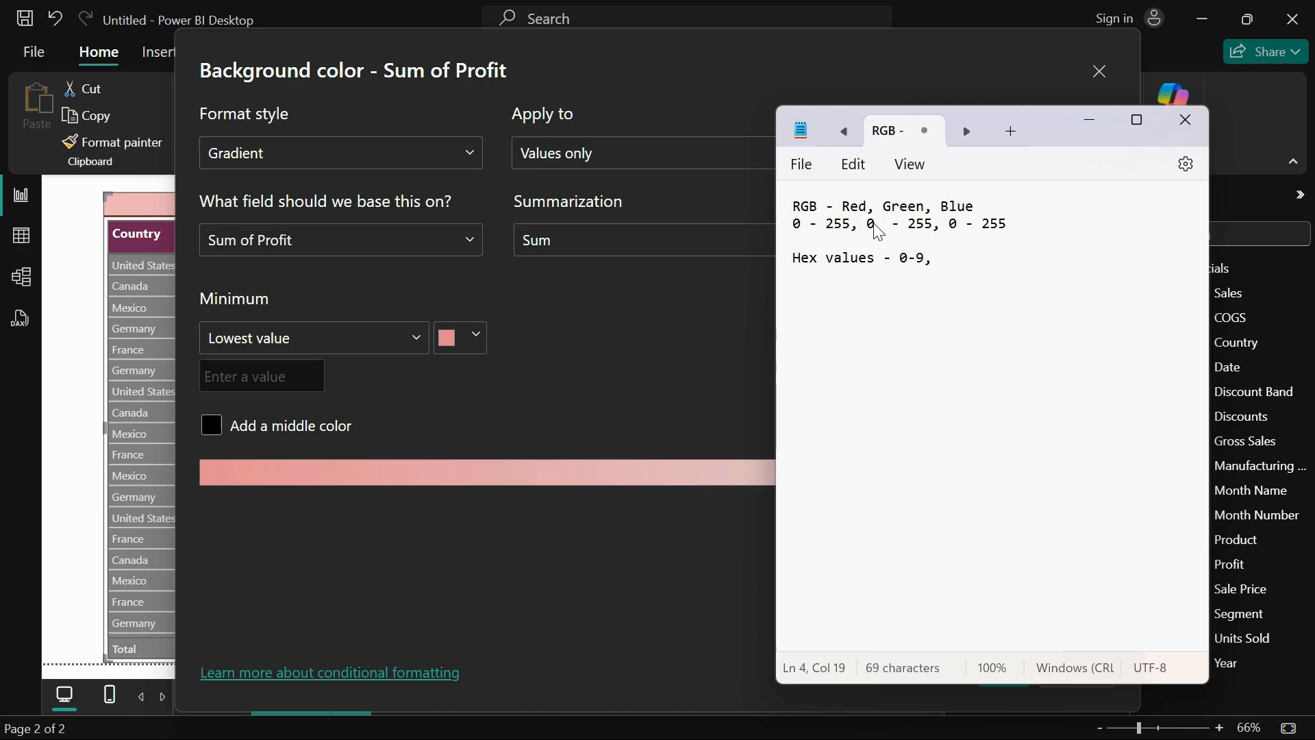
key("Return")
type("10 - A")
key("Return")
type("11 - B ")
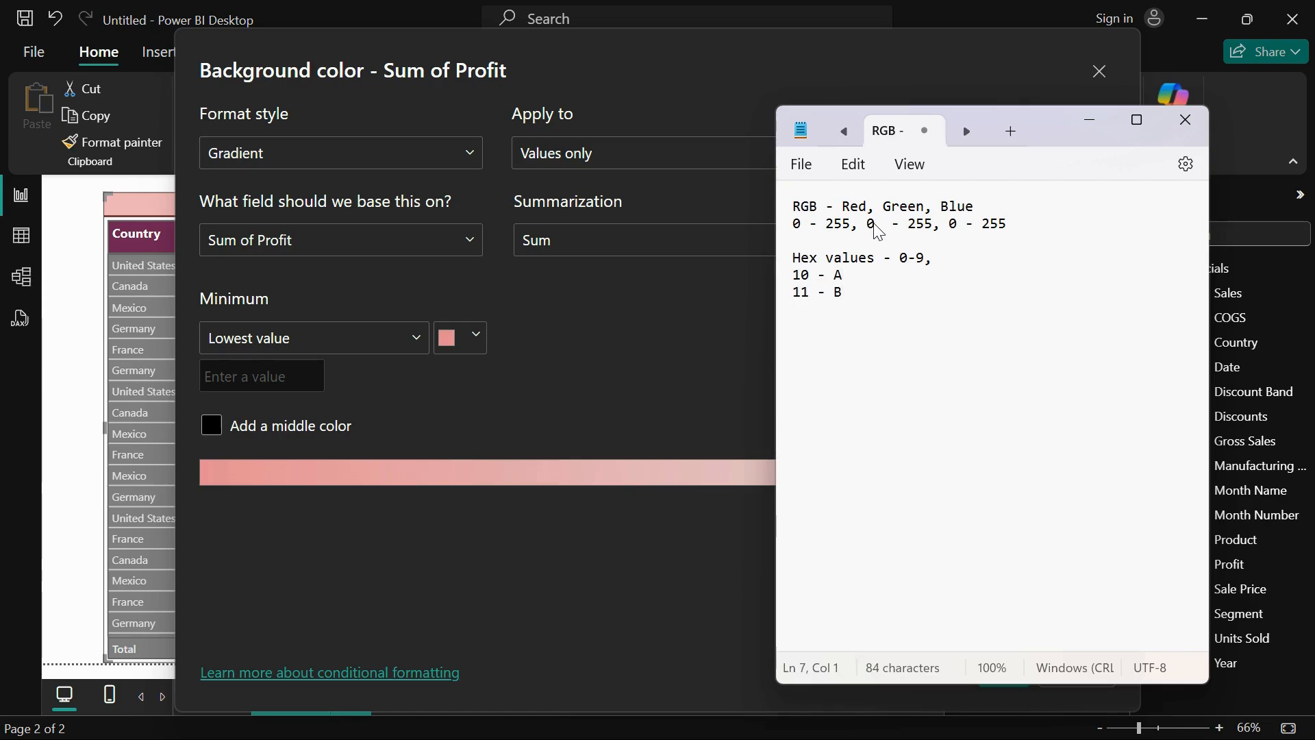
type("12 - C")
key("Return")
type("1")
type("3 - D ")
type("14 - ")
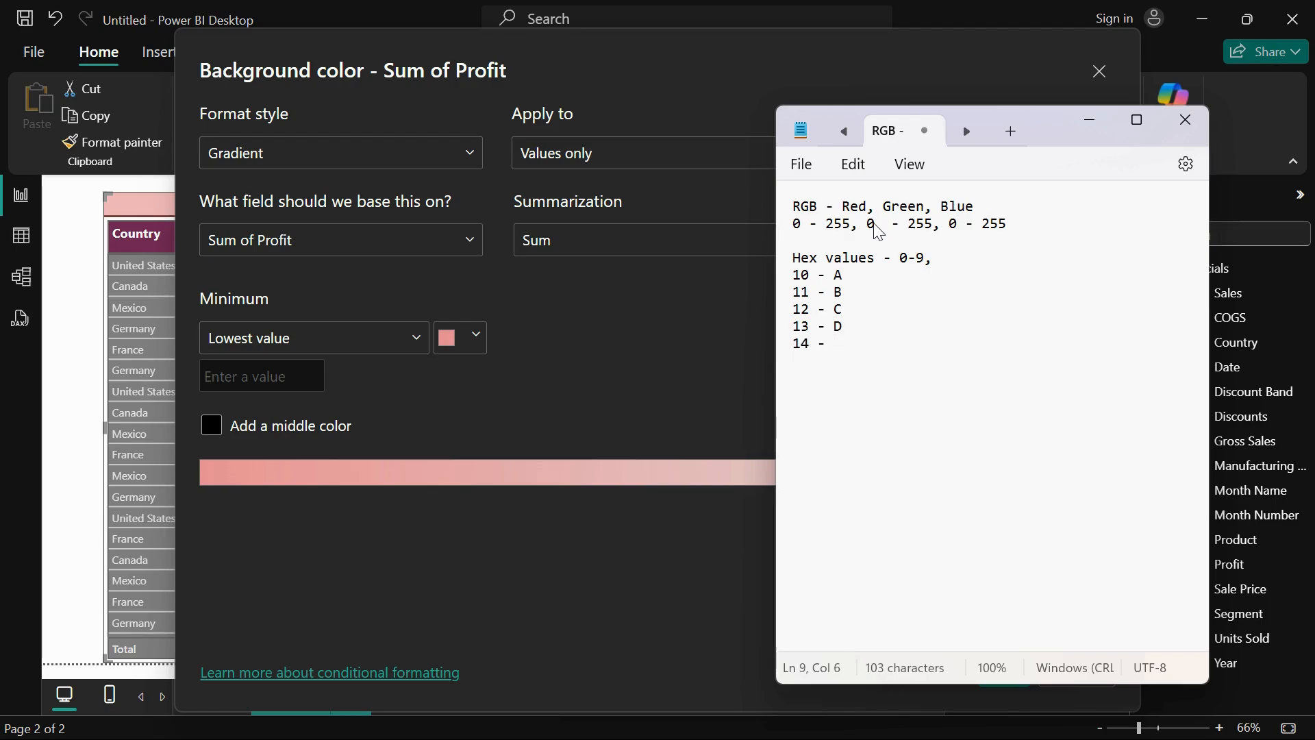
type("E")
key("Return")
type("15 - F")
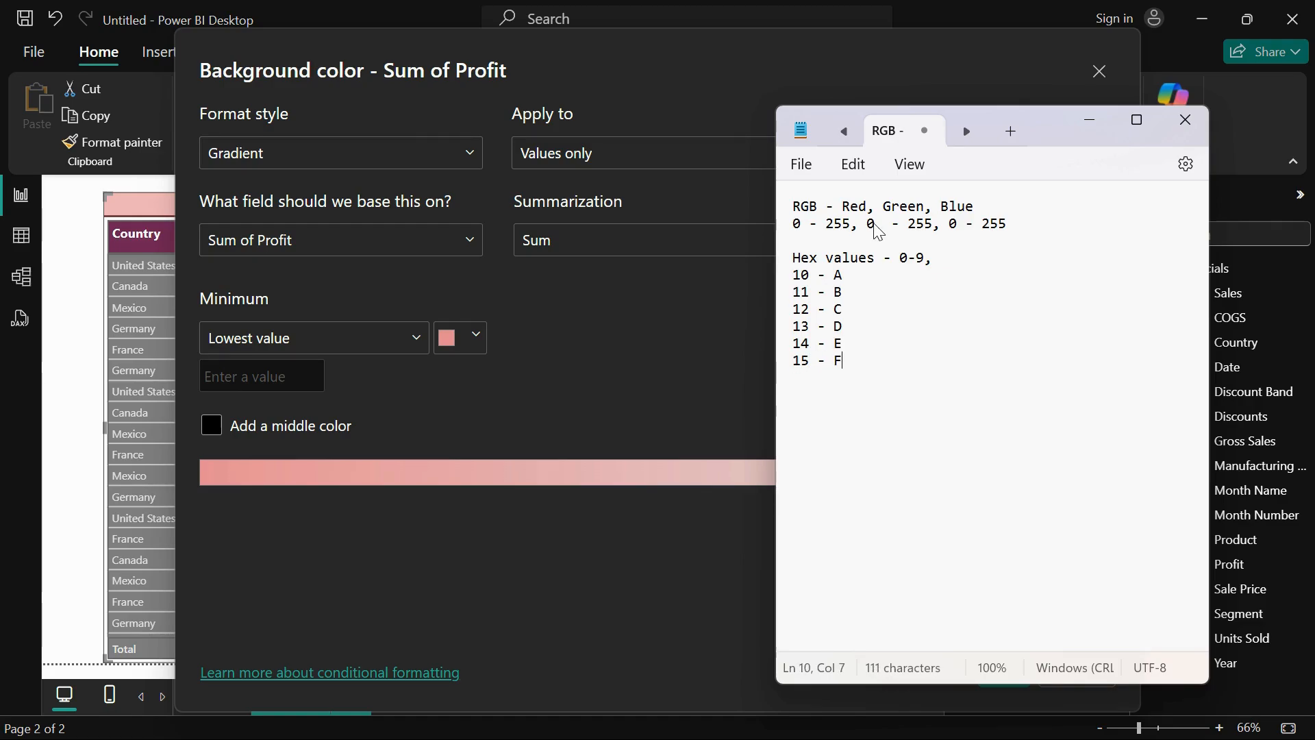
Insert "(6)" after "Hex values" in the note and minimize Notepad to return to Power BI Desktop
left_click(938, 257)
type("(6)")
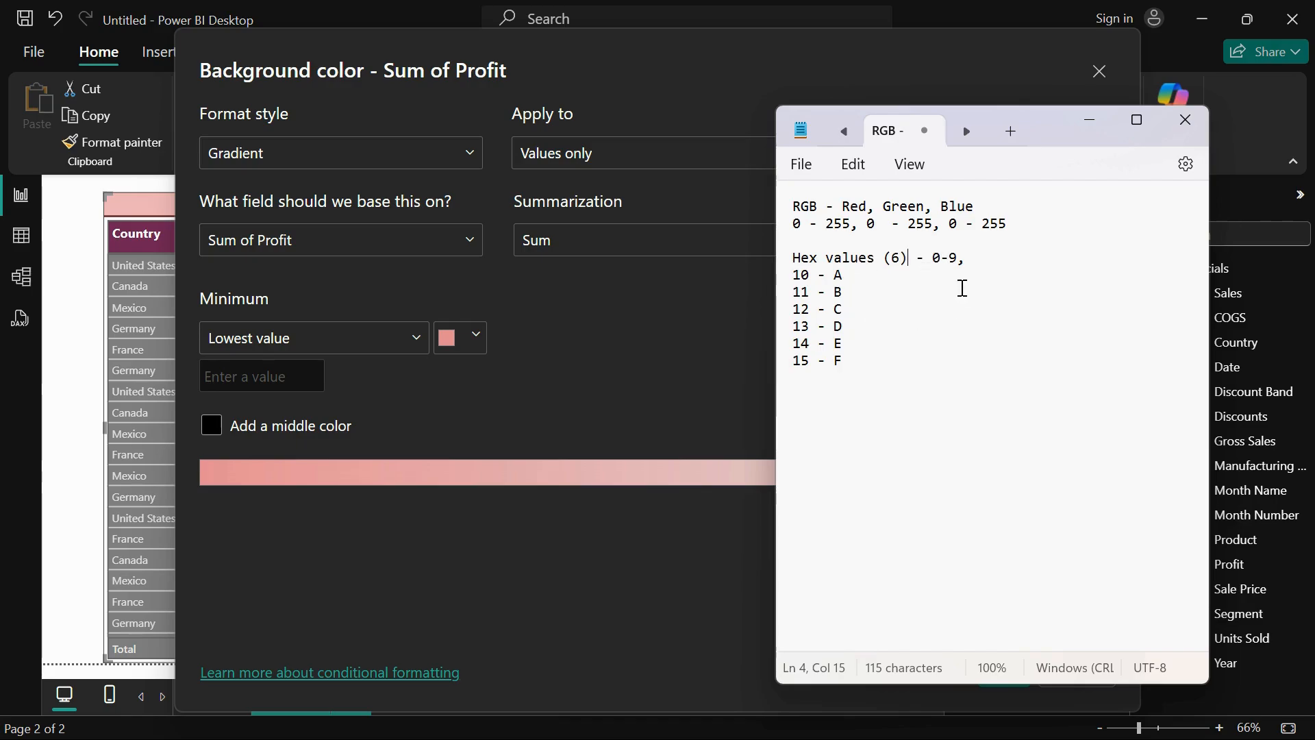
left_click(1089, 120)
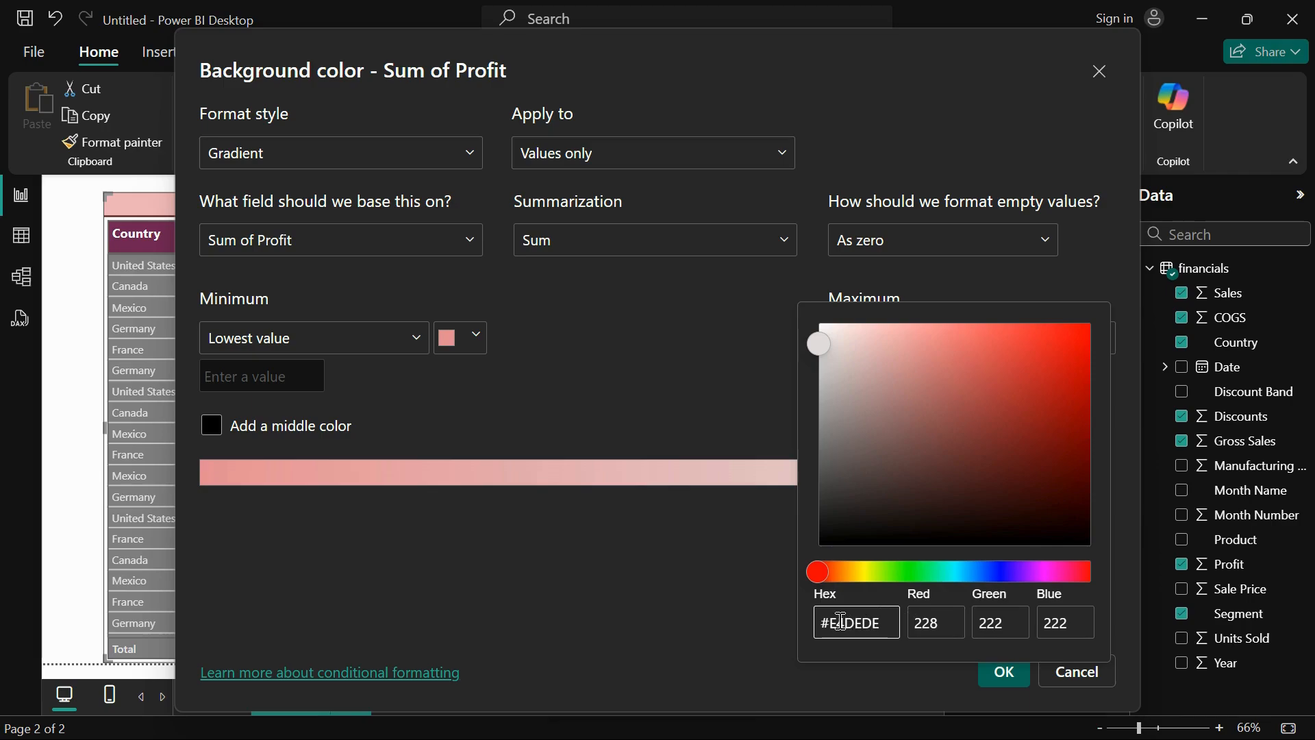
Set the gradient's custom maximum color to green #039F28 and apply the background color formatting to Sum of Profit
left_click(915, 572)
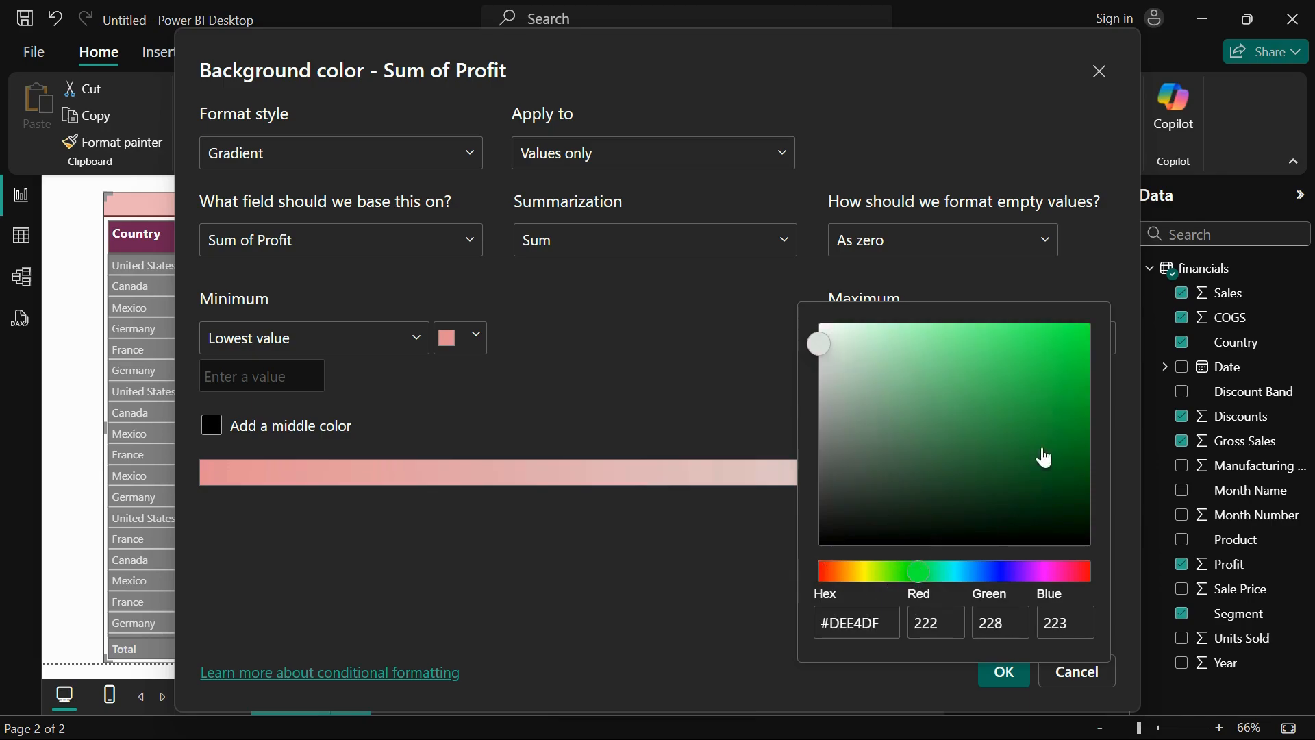
left_click(1077, 405)
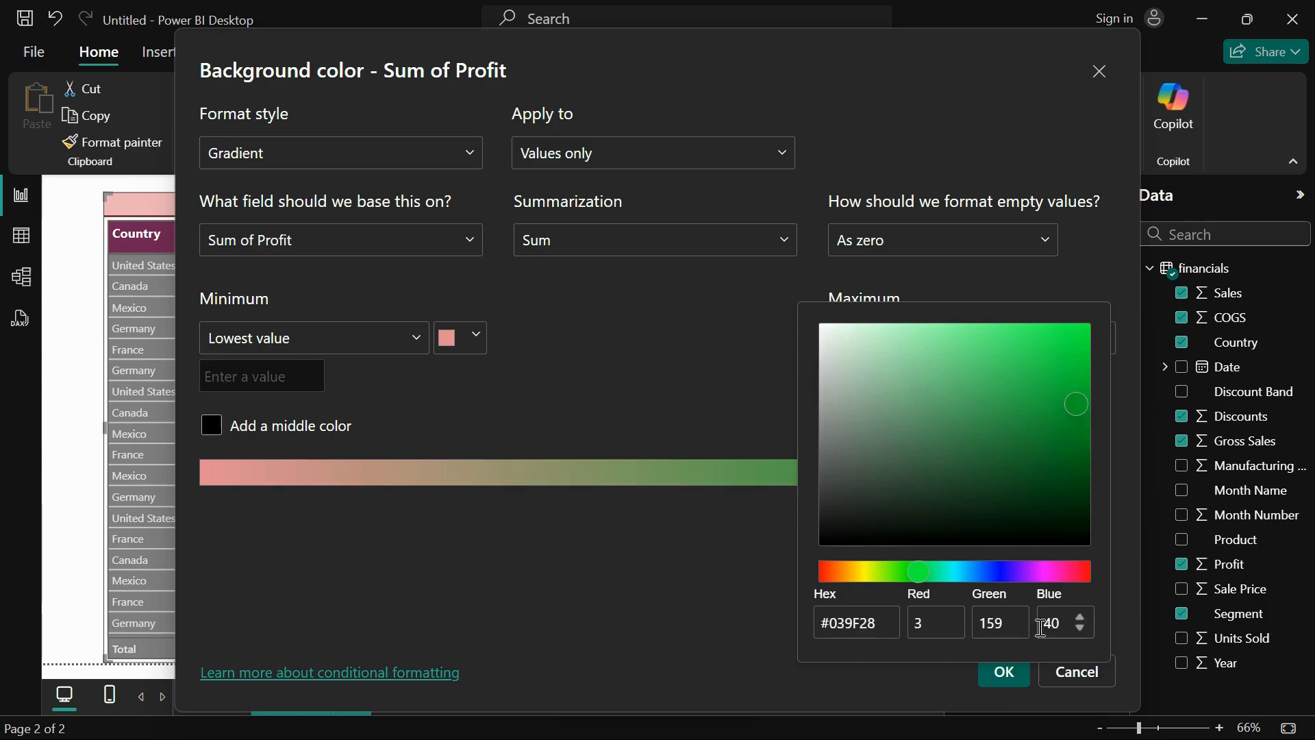
left_click(670, 620)
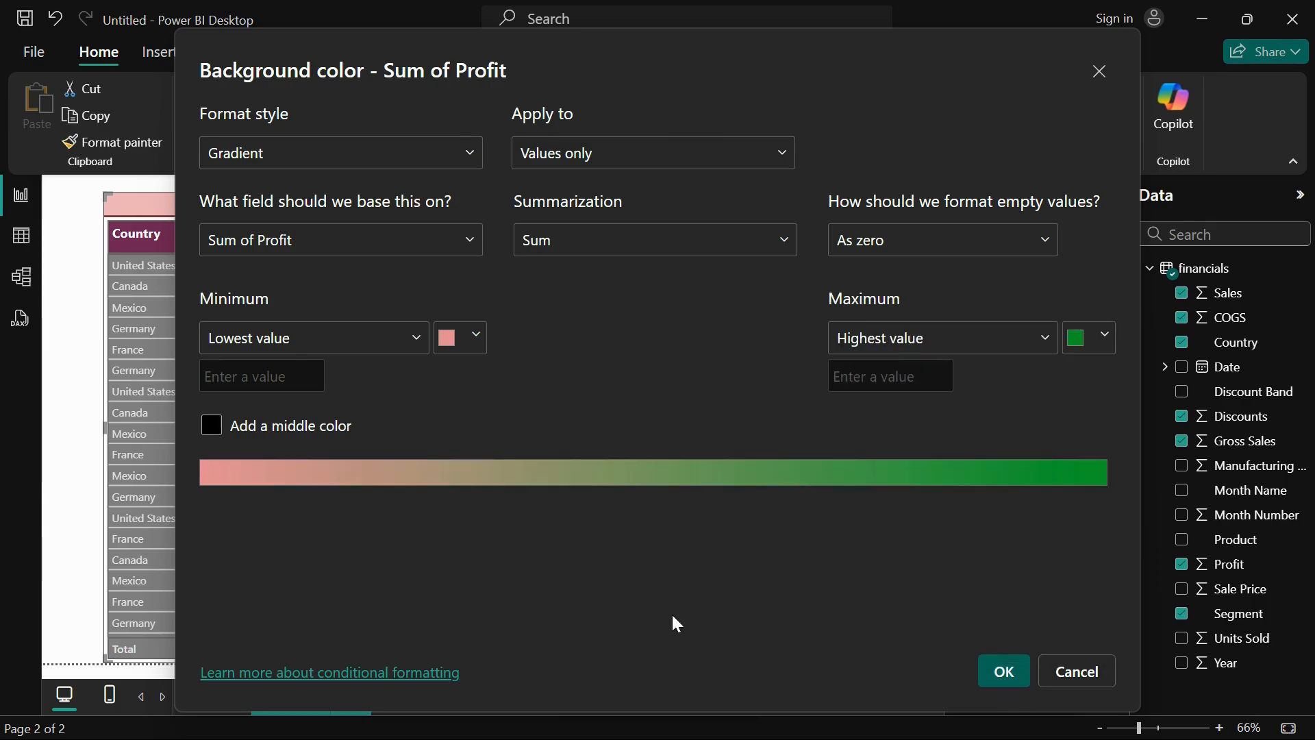
left_click(1003, 671)
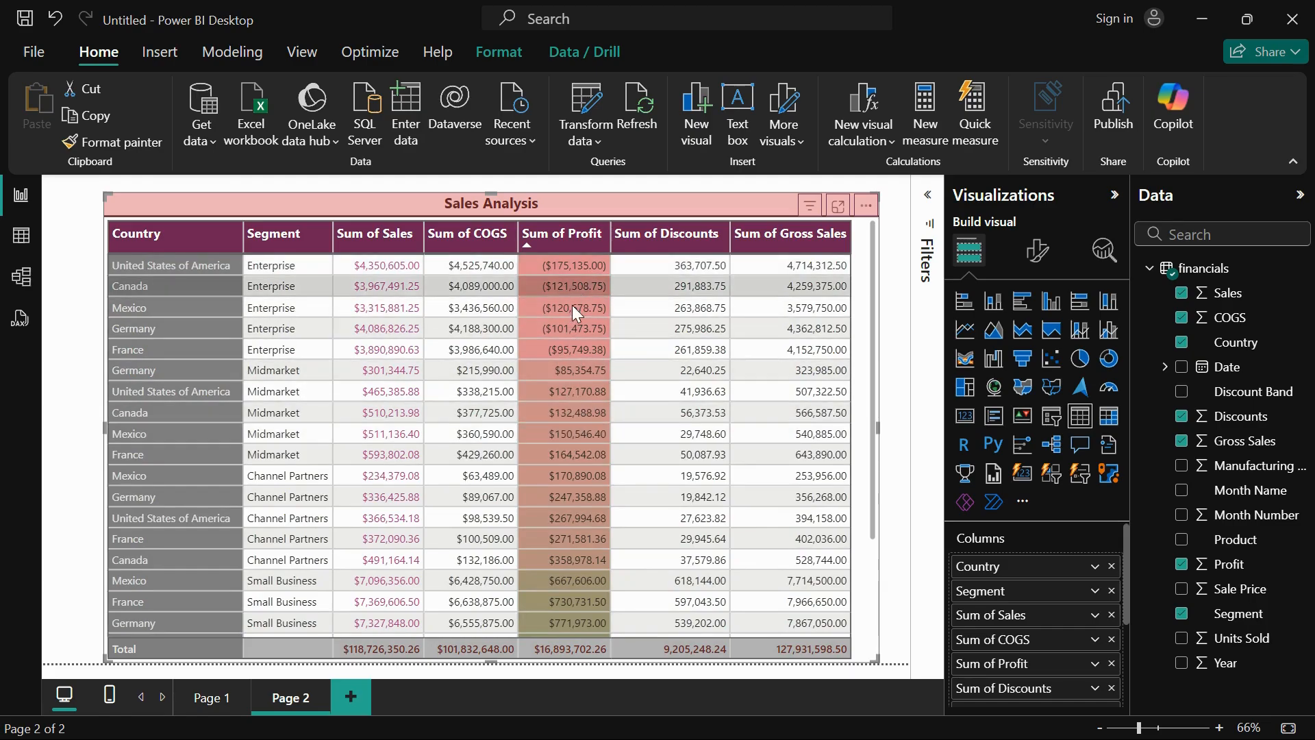
scroll(577, 400, "down", 3)
scroll(581, 410, "up", 3)
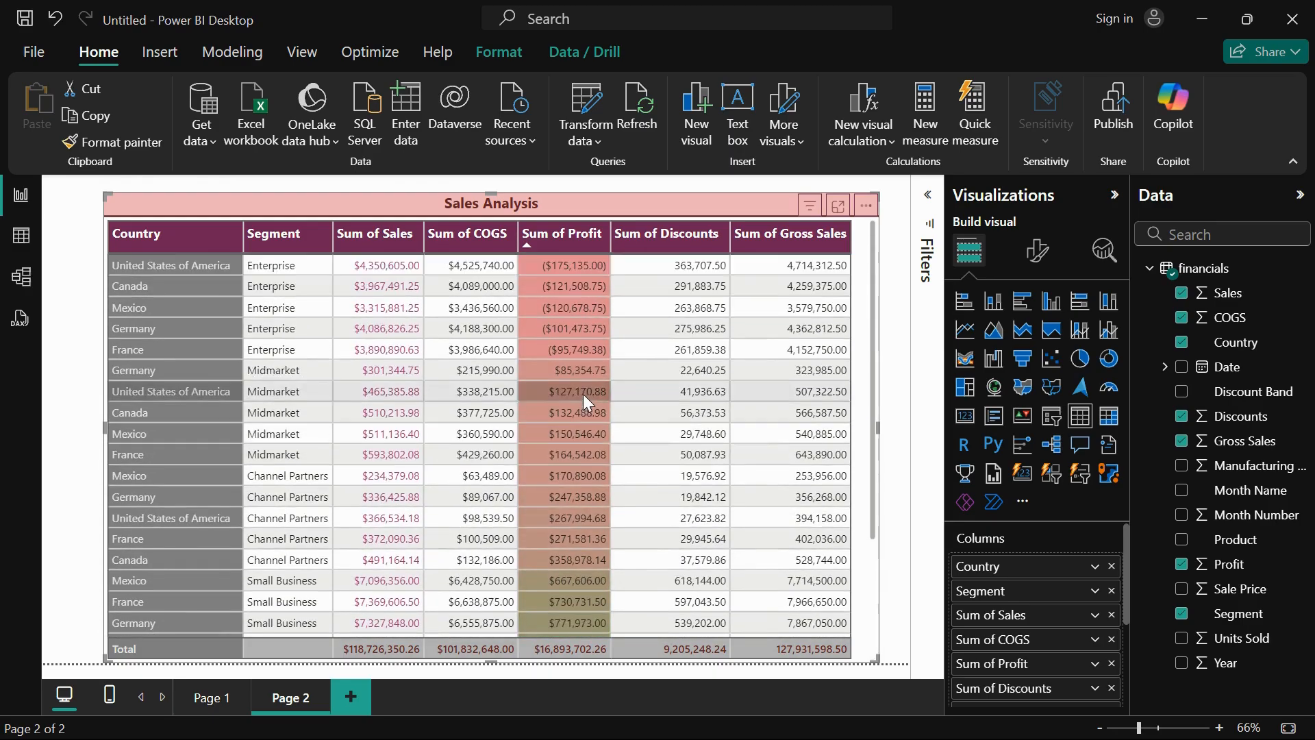
Reopen the Sum of Profit background color formatting, add a middle color for the middle value, and apply it to the table
left_click(1095, 664)
mouse_move(979, 336)
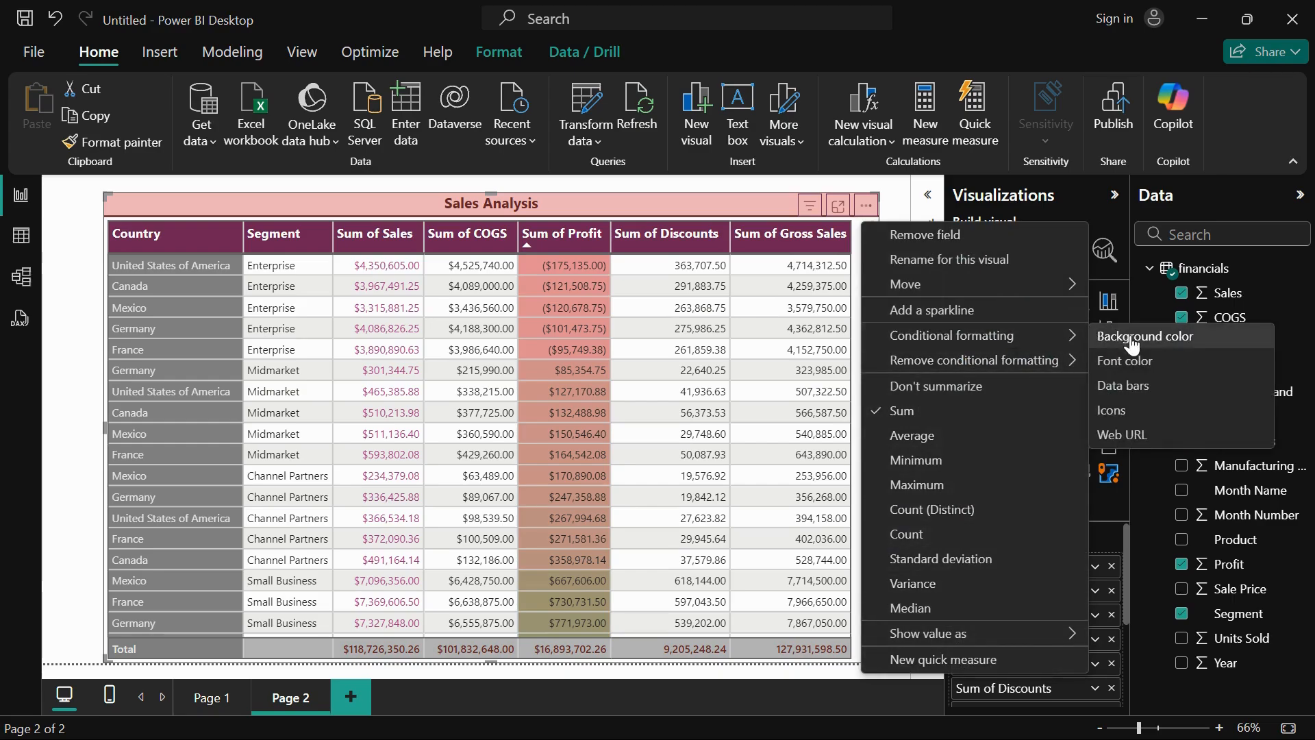
left_click(1132, 339)
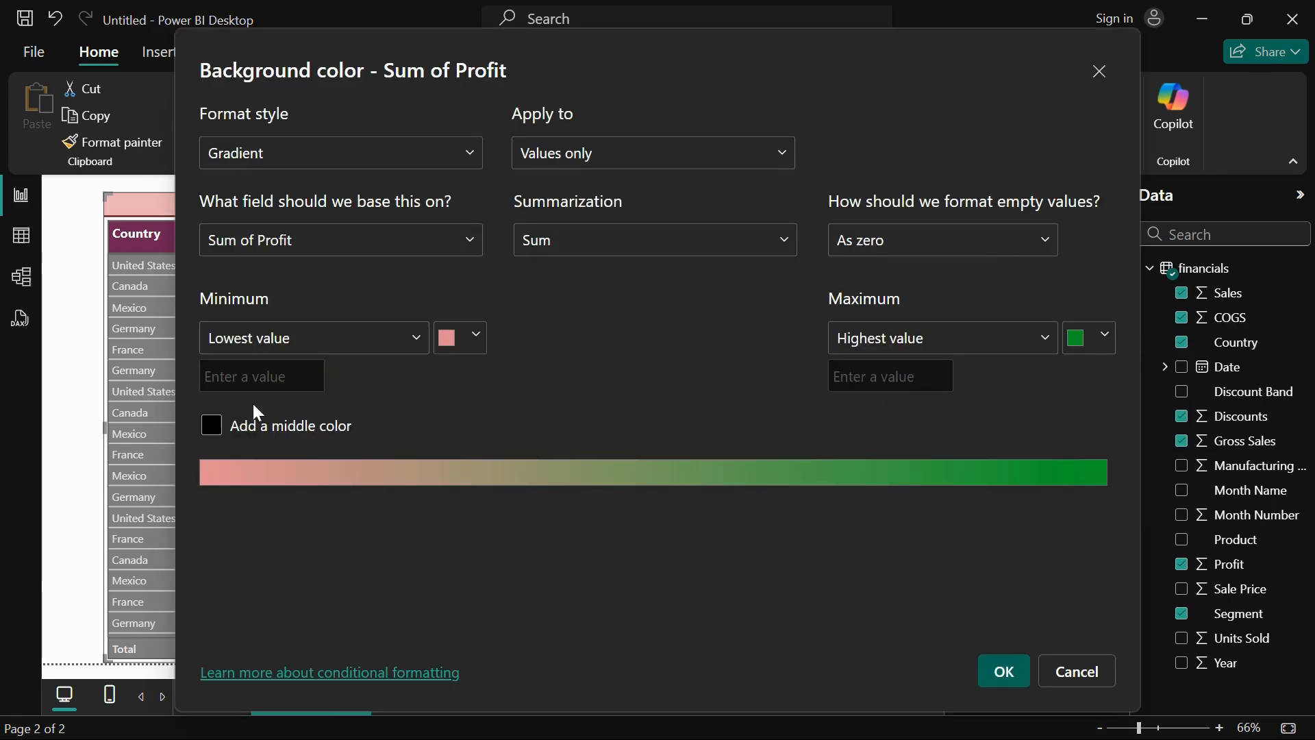
left_click(212, 426)
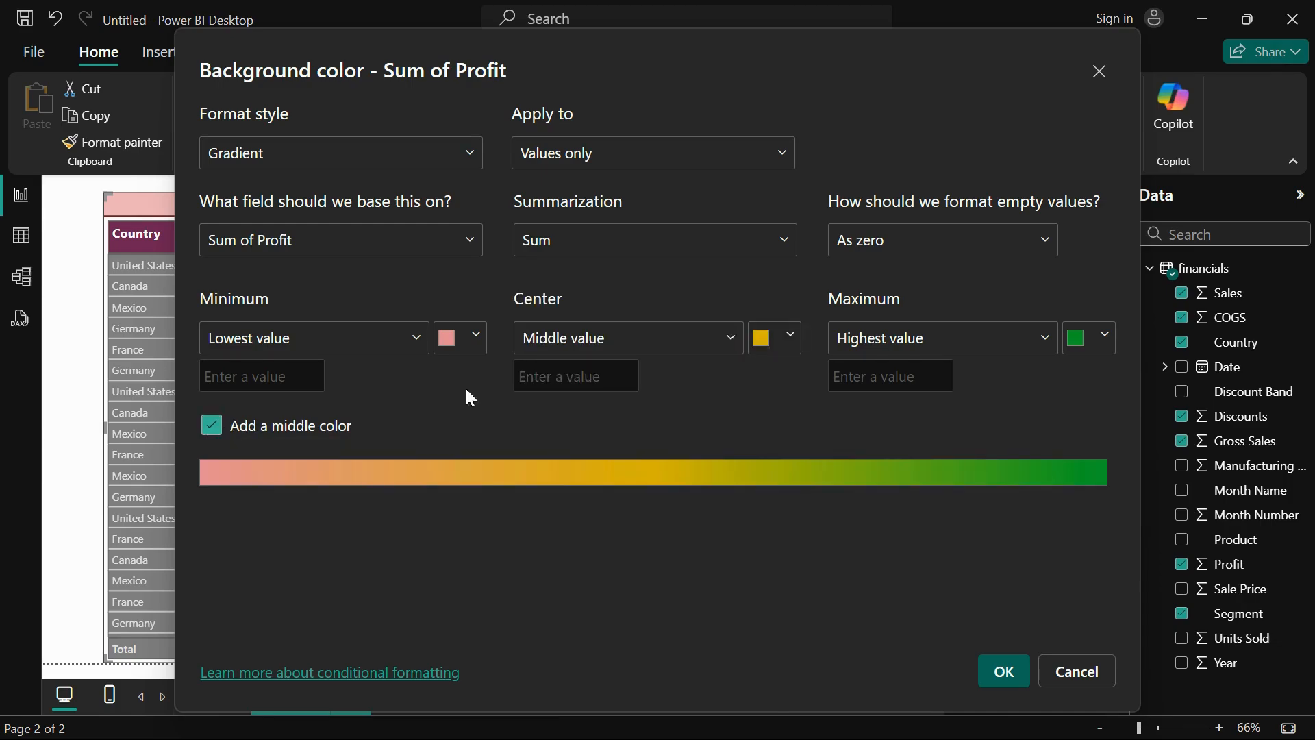
left_click(775, 337)
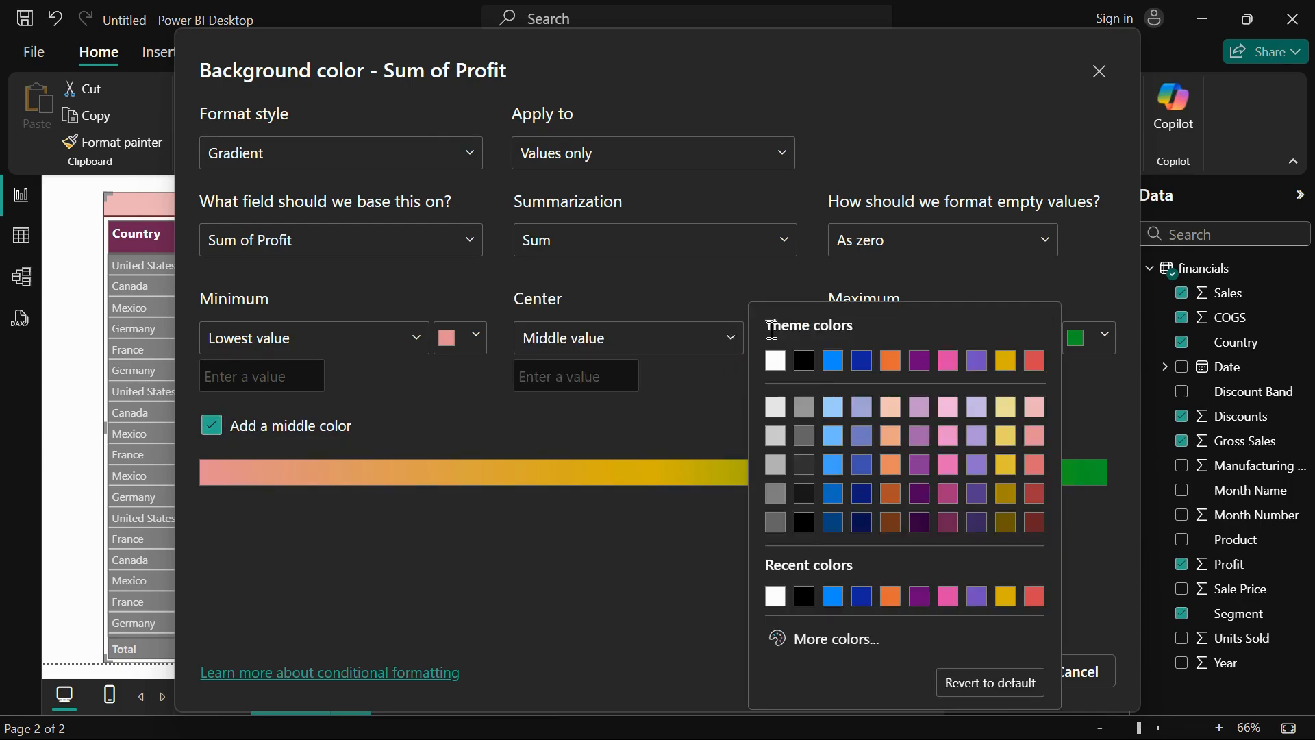
left_click(715, 376)
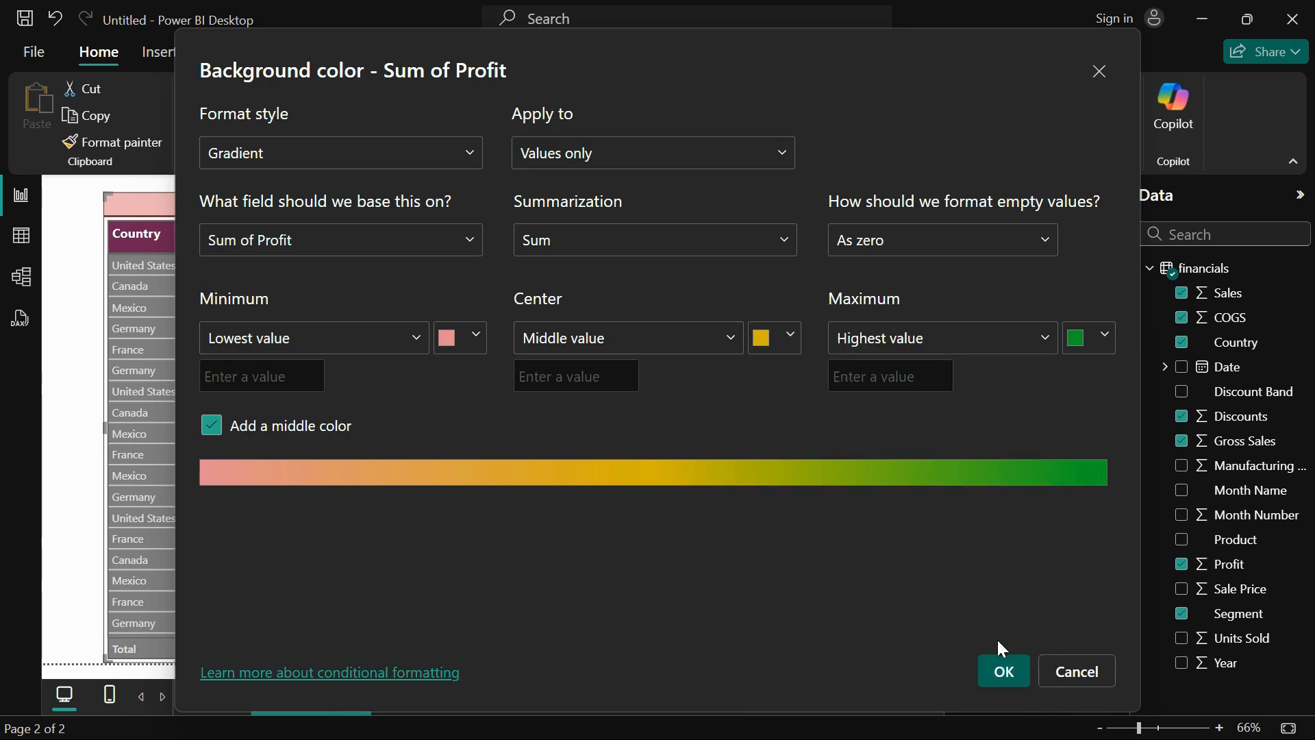
left_click(1003, 670)
scroll(589, 500, "down", 3)
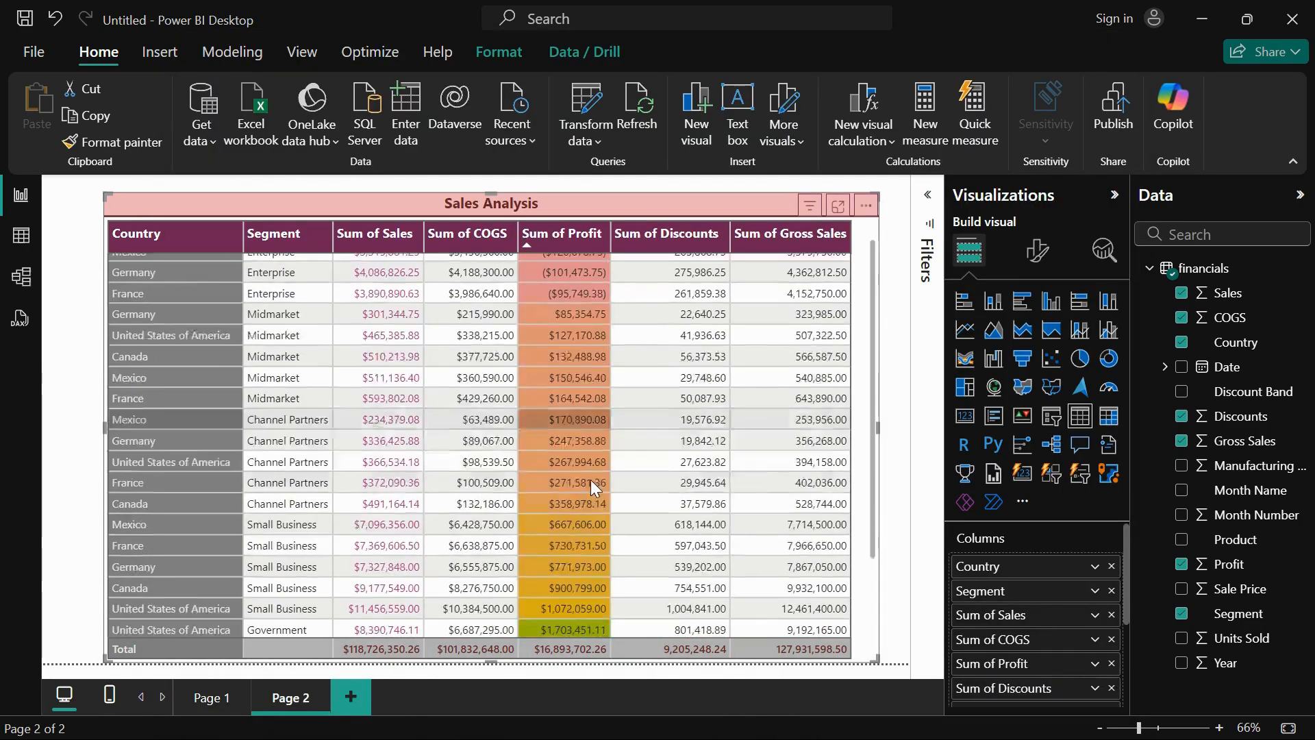
scroll(579, 402, "up", 3)
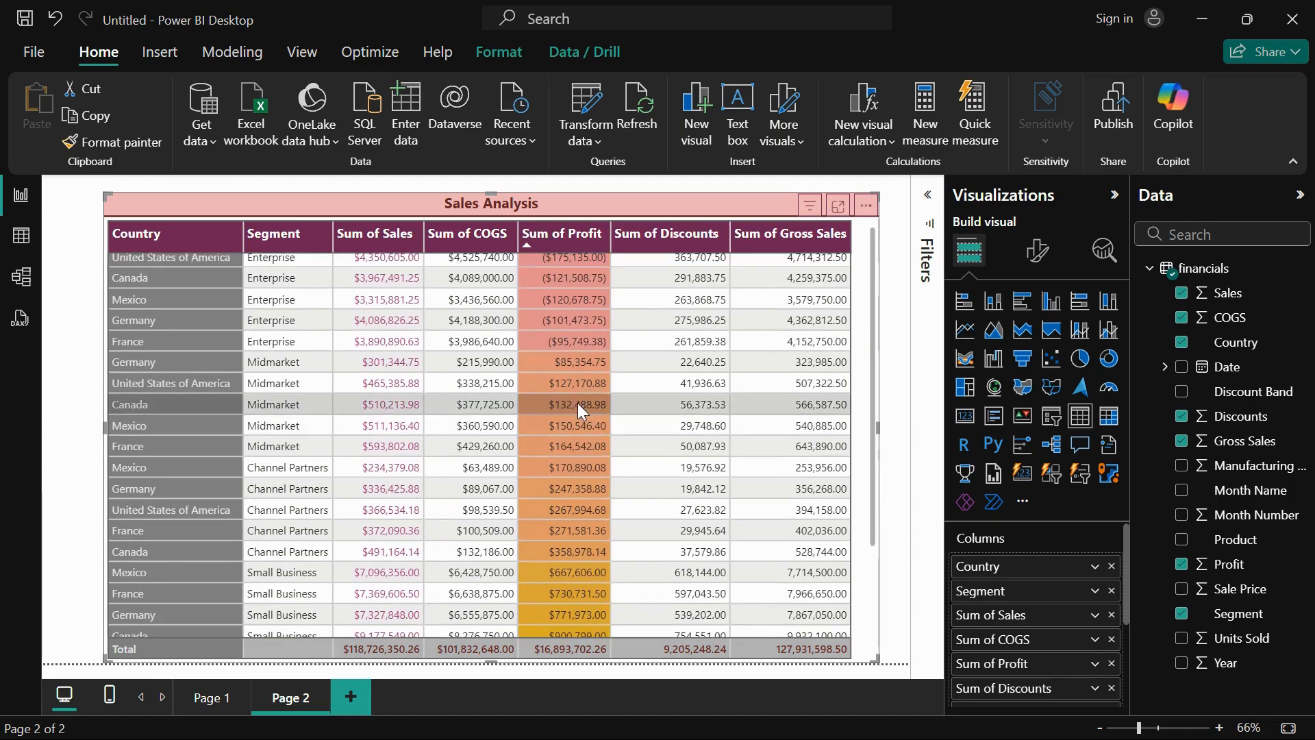
scroll(574, 402, "down", 3)
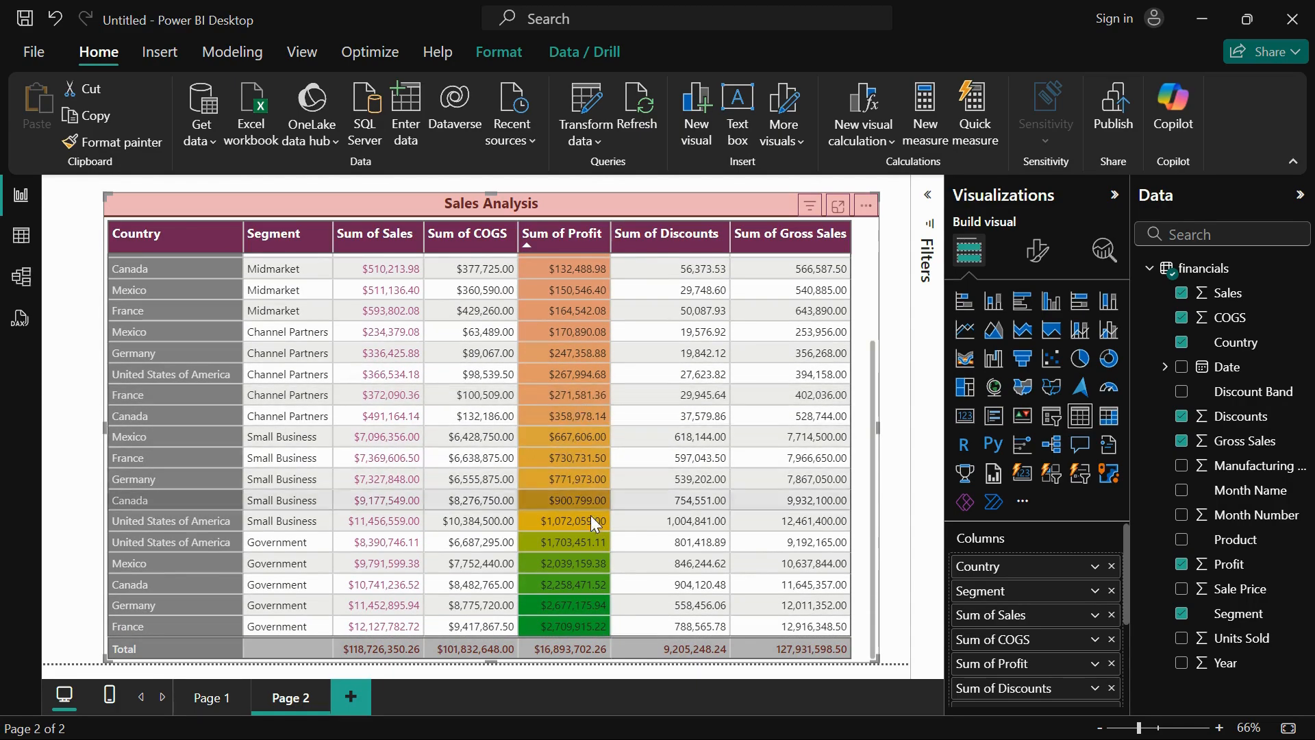
scroll(585, 465, "up", 3)
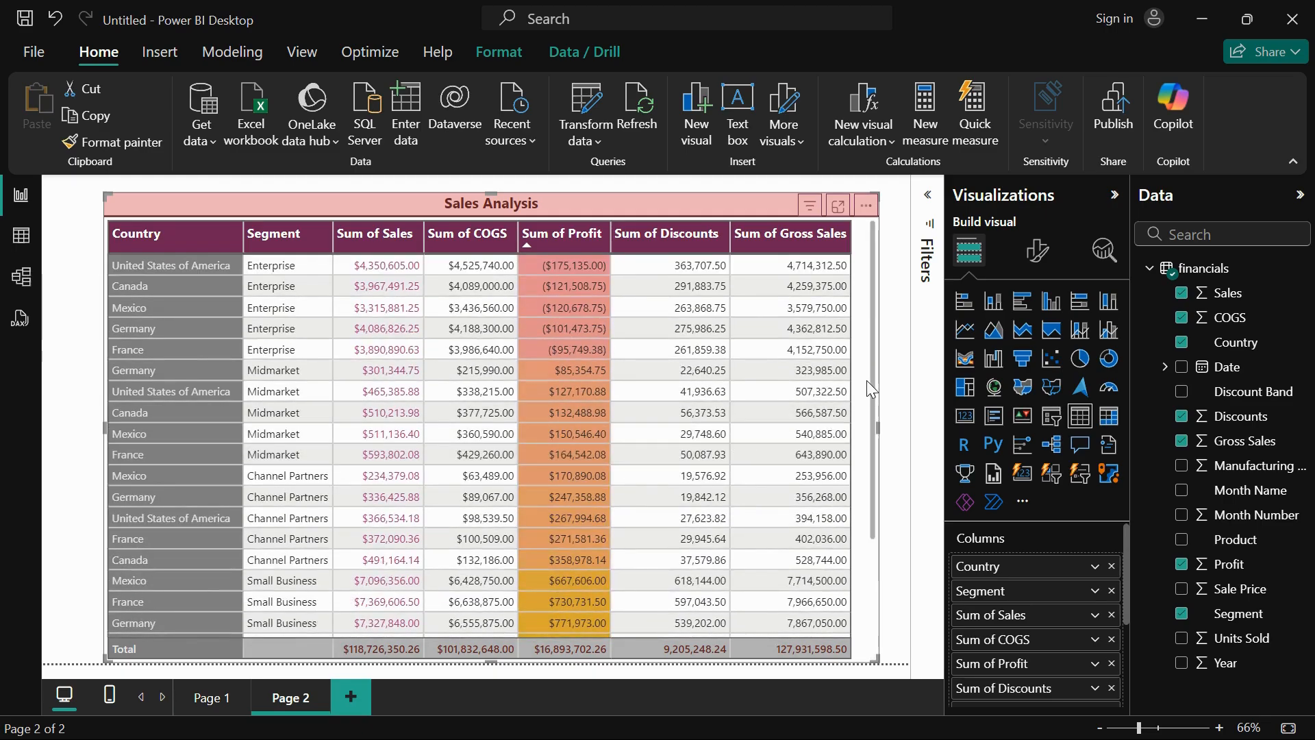
Open the table's cell elements formatting settings and choose Segment as the series to apply settings to
left_click(1039, 257)
scroll(1019, 517, "down", 2)
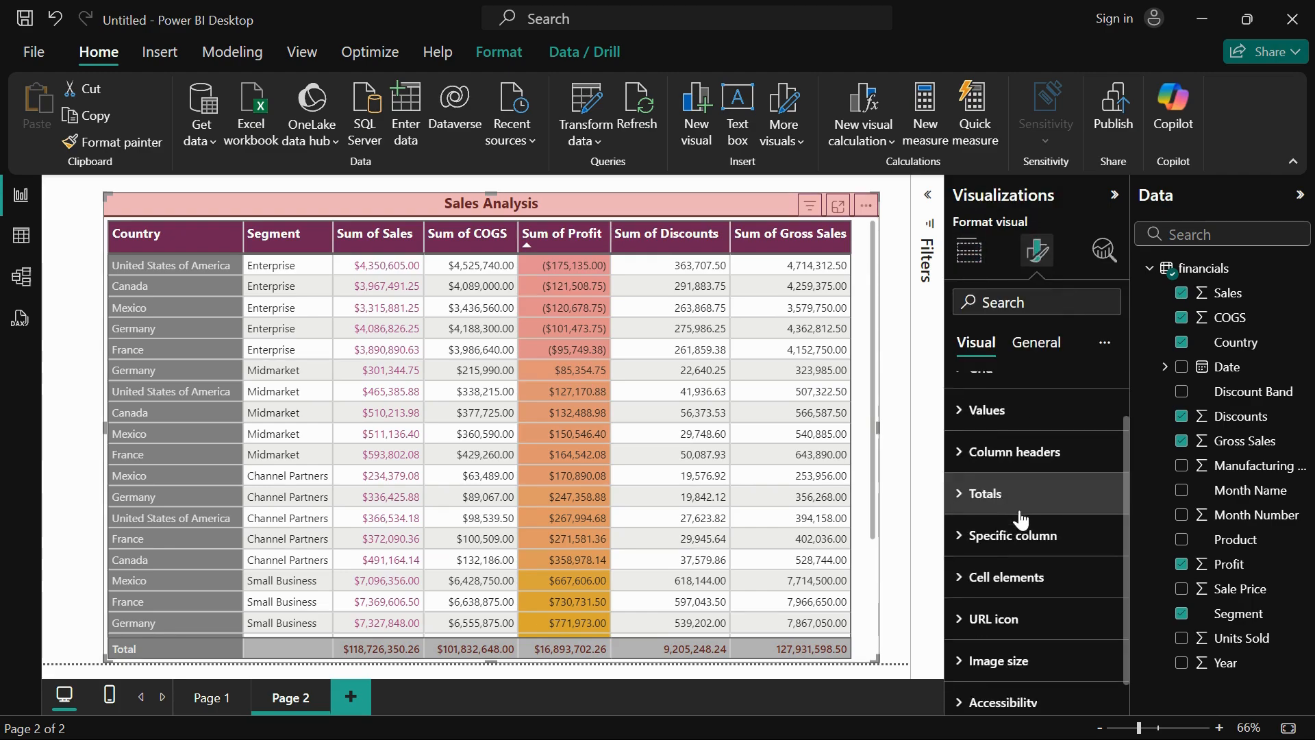
left_click(1007, 557)
scroll(1069, 473, "down", 4)
scroll(1059, 463, "up", 2)
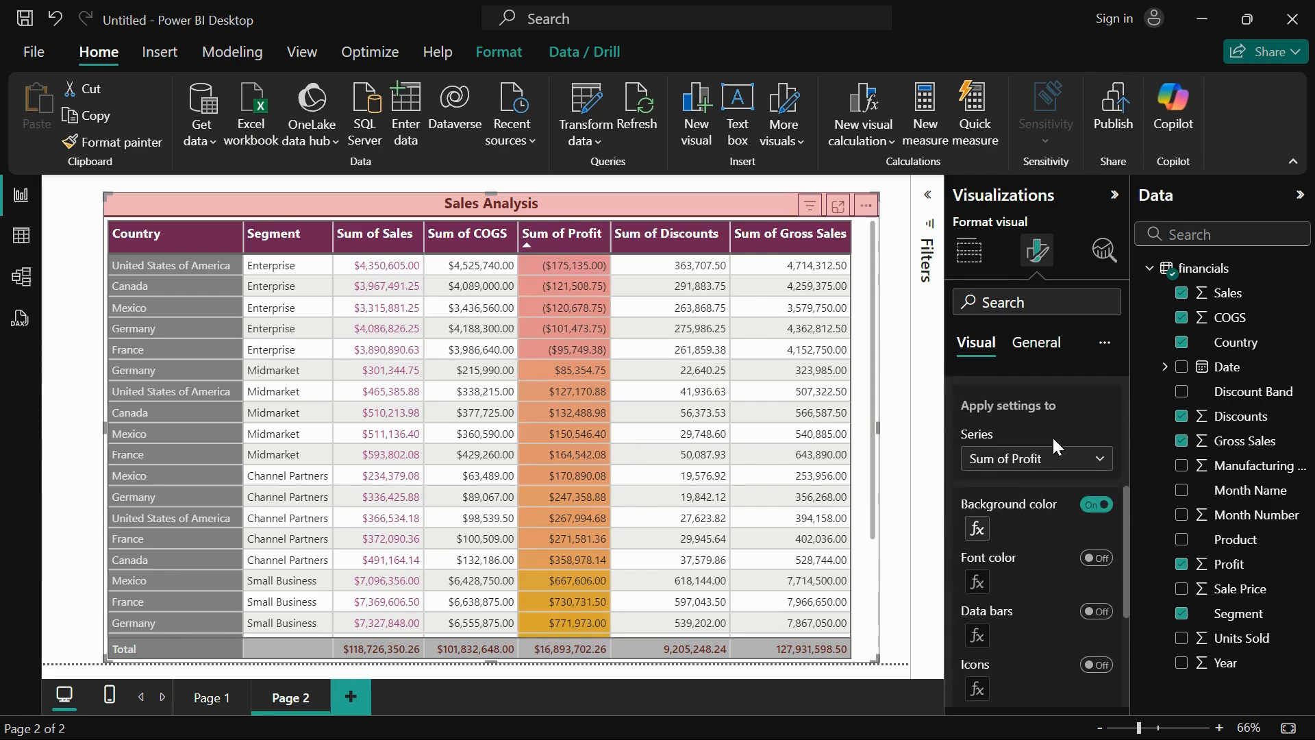
left_click(1040, 458)
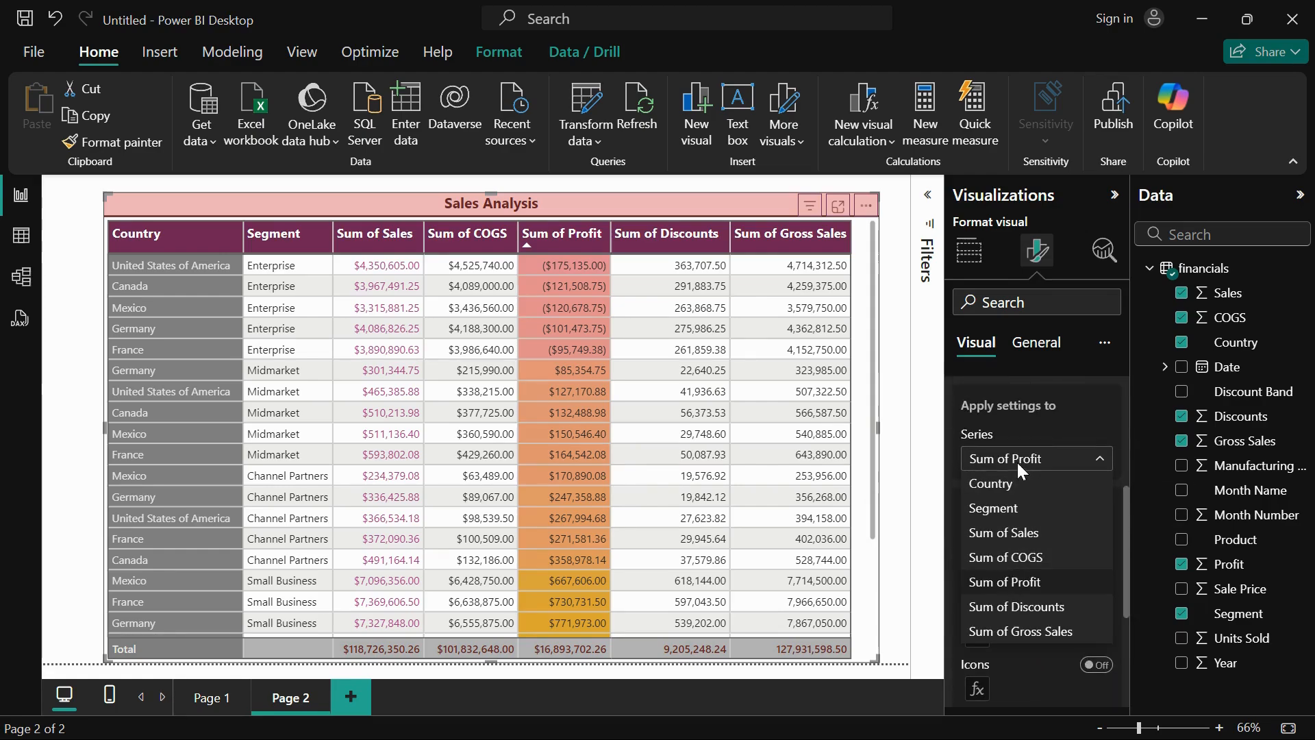
left_click(1011, 488)
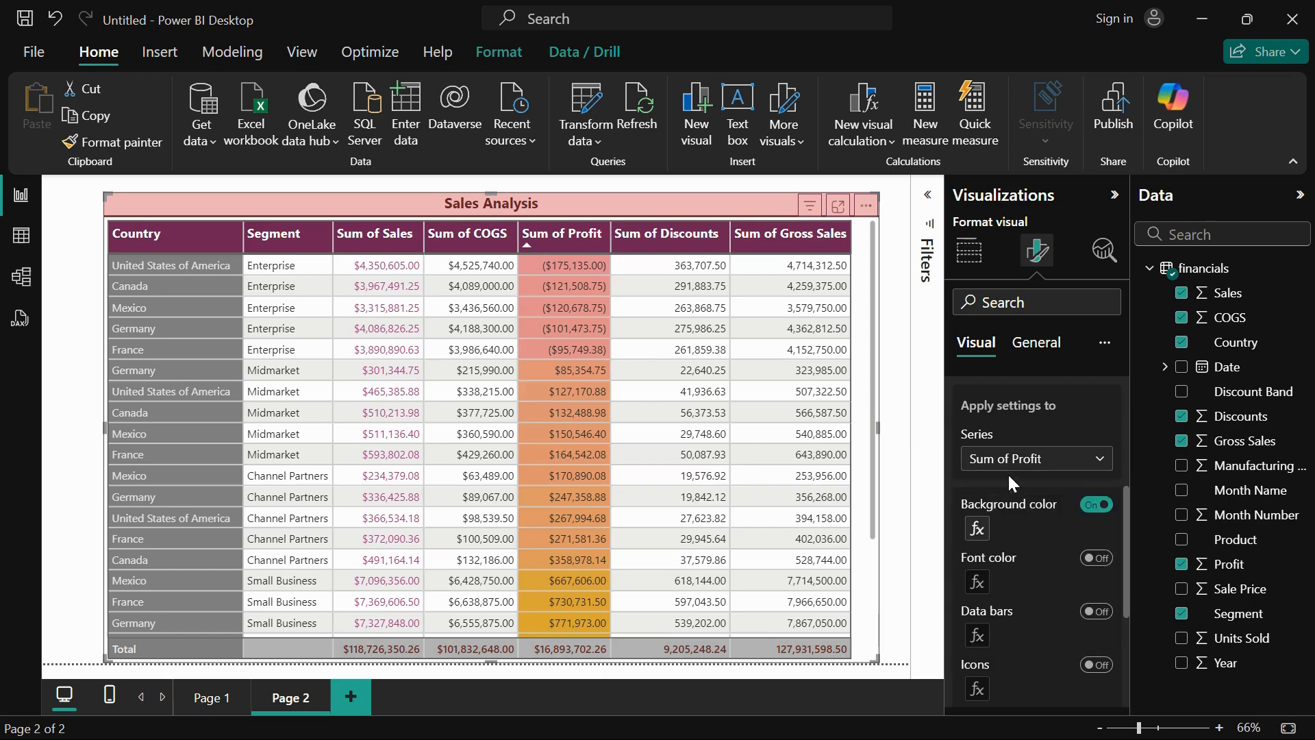
left_click(1007, 460)
left_click(1012, 484)
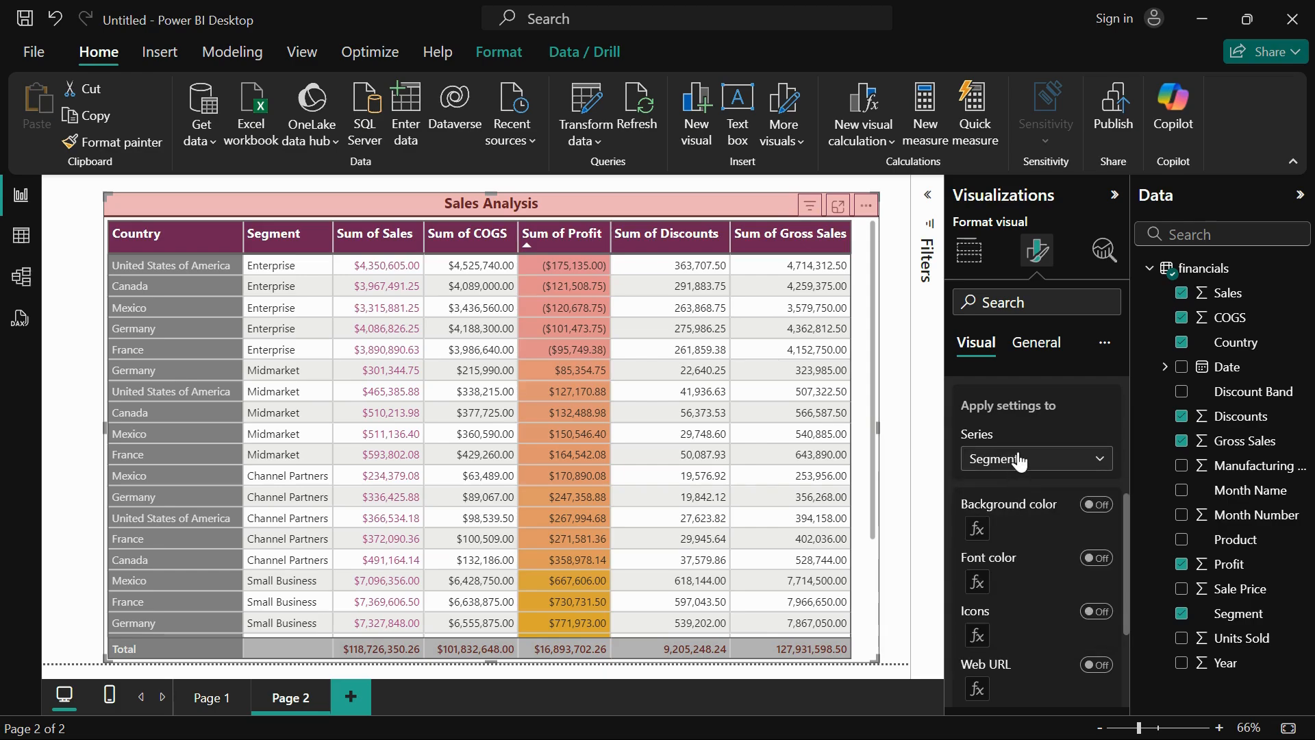
Choose Sum of Profit as the series for the cell elements settings and turn on its data bars
left_click(1018, 458)
left_click(1024, 534)
left_click(1028, 458)
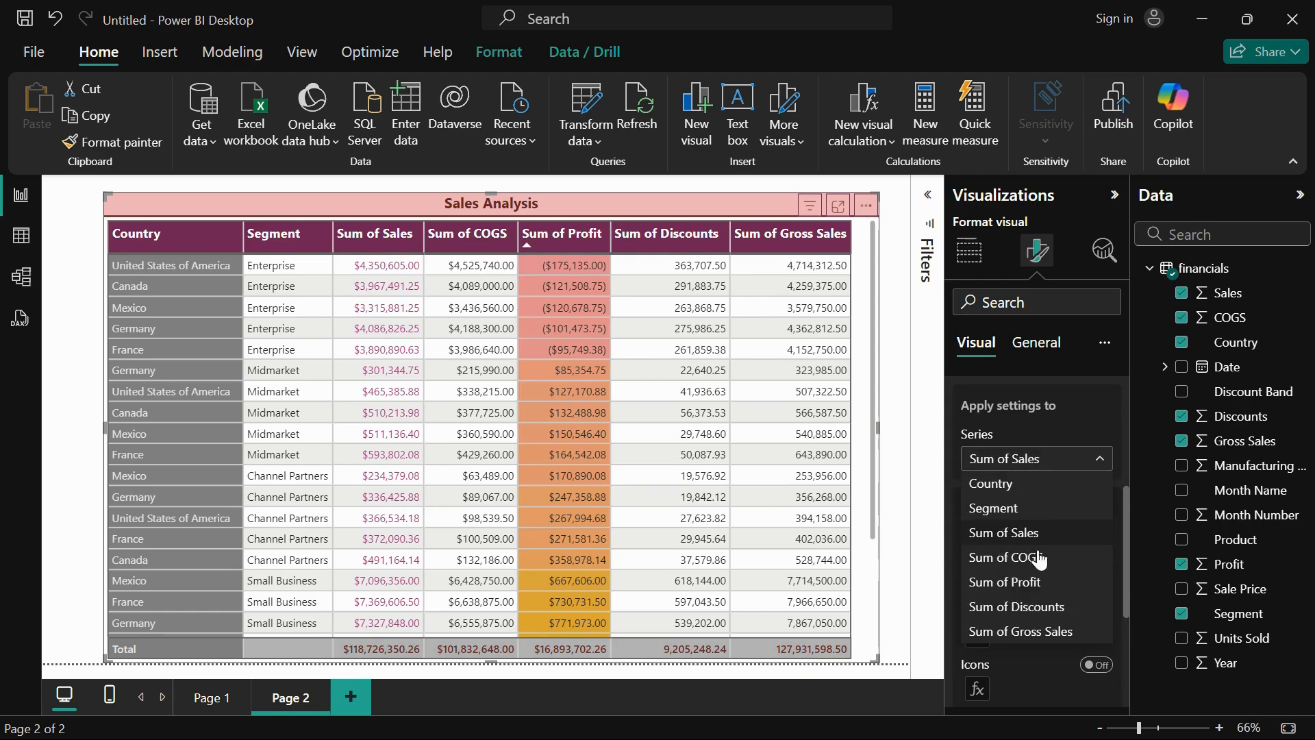
left_click(1033, 580)
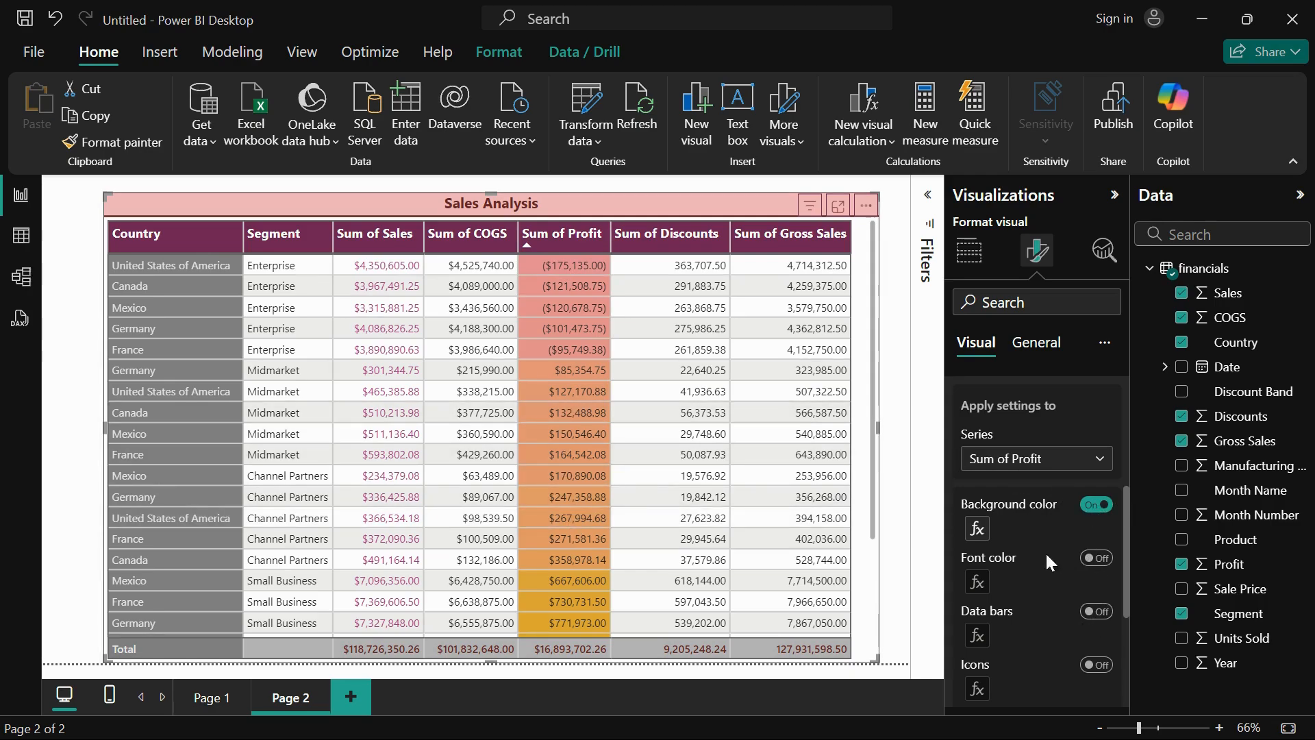
left_click(1093, 611)
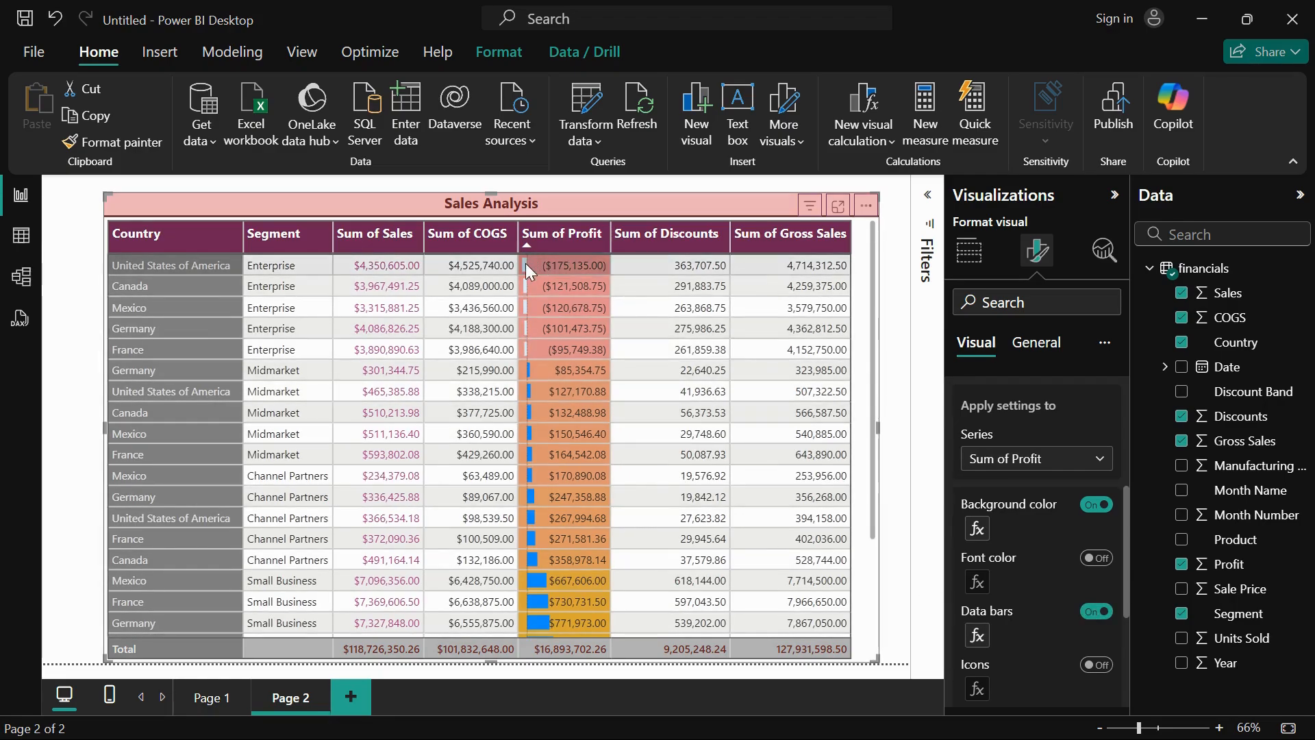
scroll(554, 452, "down", 2)
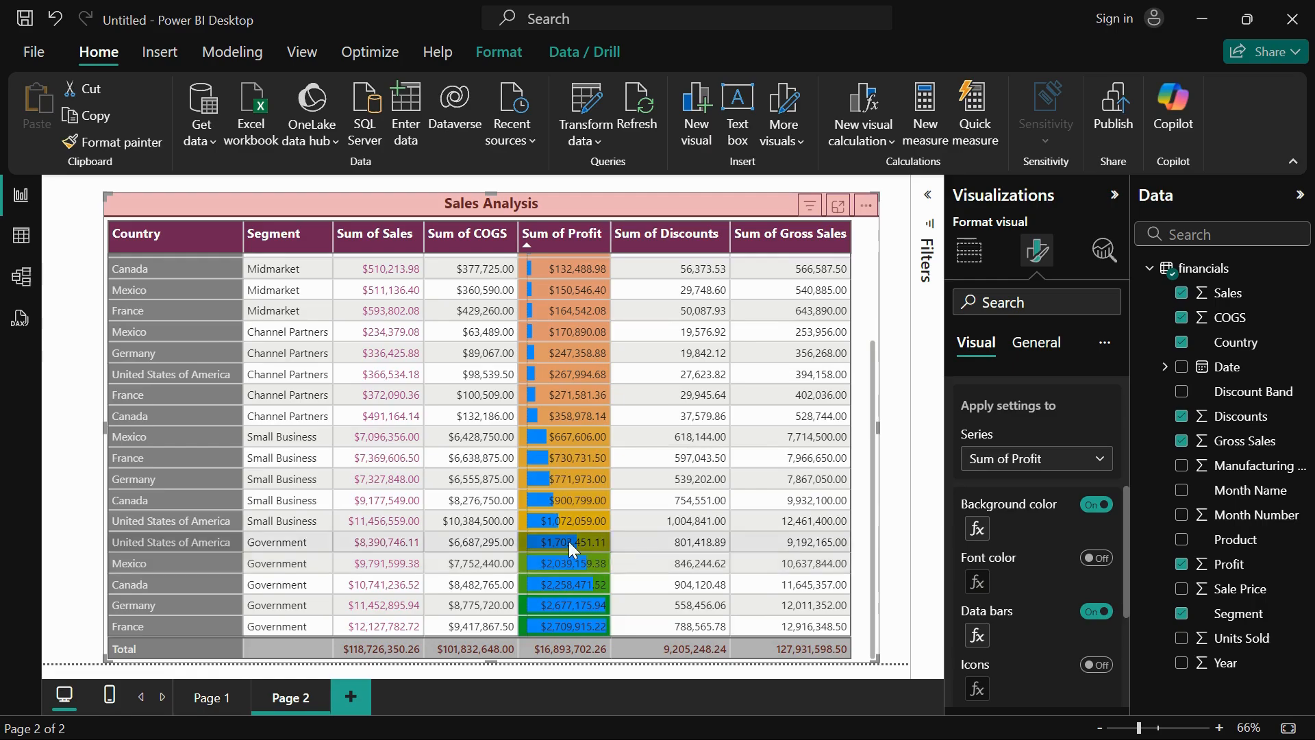
scroll(568, 541, "up", 3)
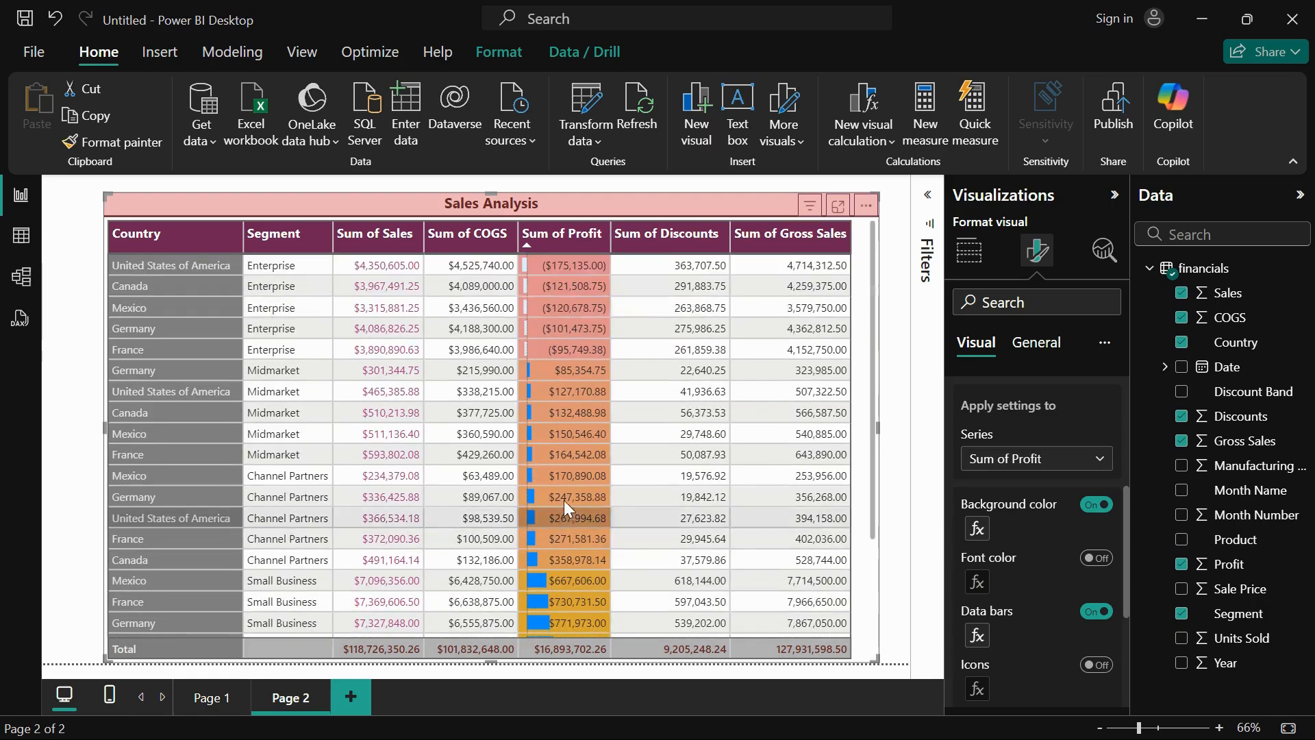
Open the Sum of Profit data bars settings and examine the format style, apply-to, minimum and maximum options
left_click(977, 635)
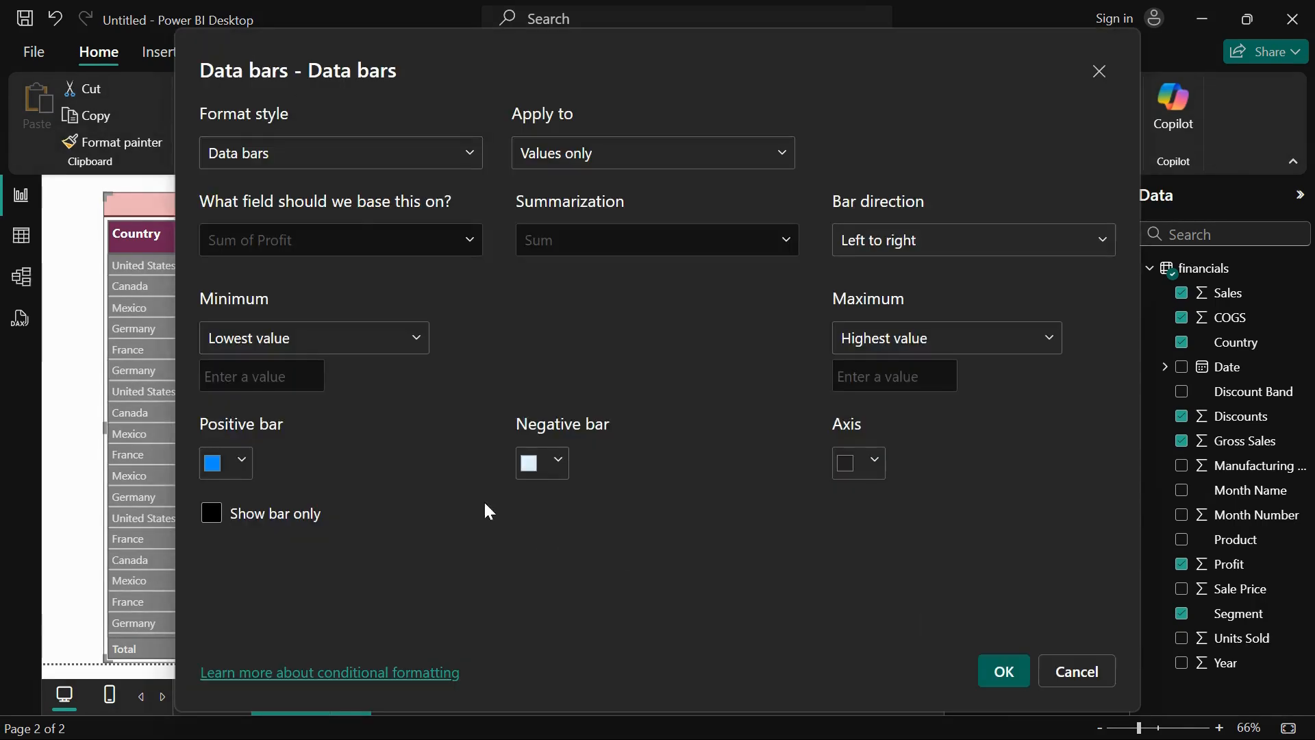
left_click(291, 152)
left_click(290, 152)
left_click(608, 156)
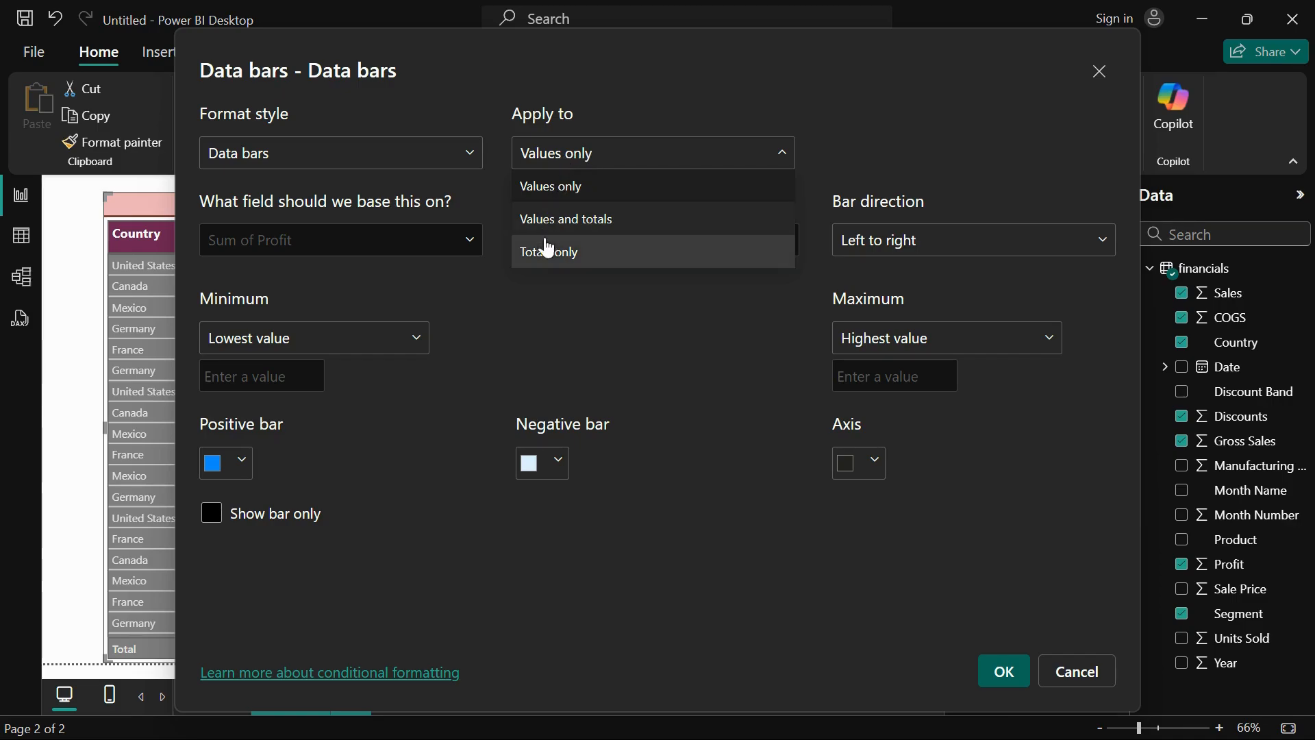
left_click(545, 189)
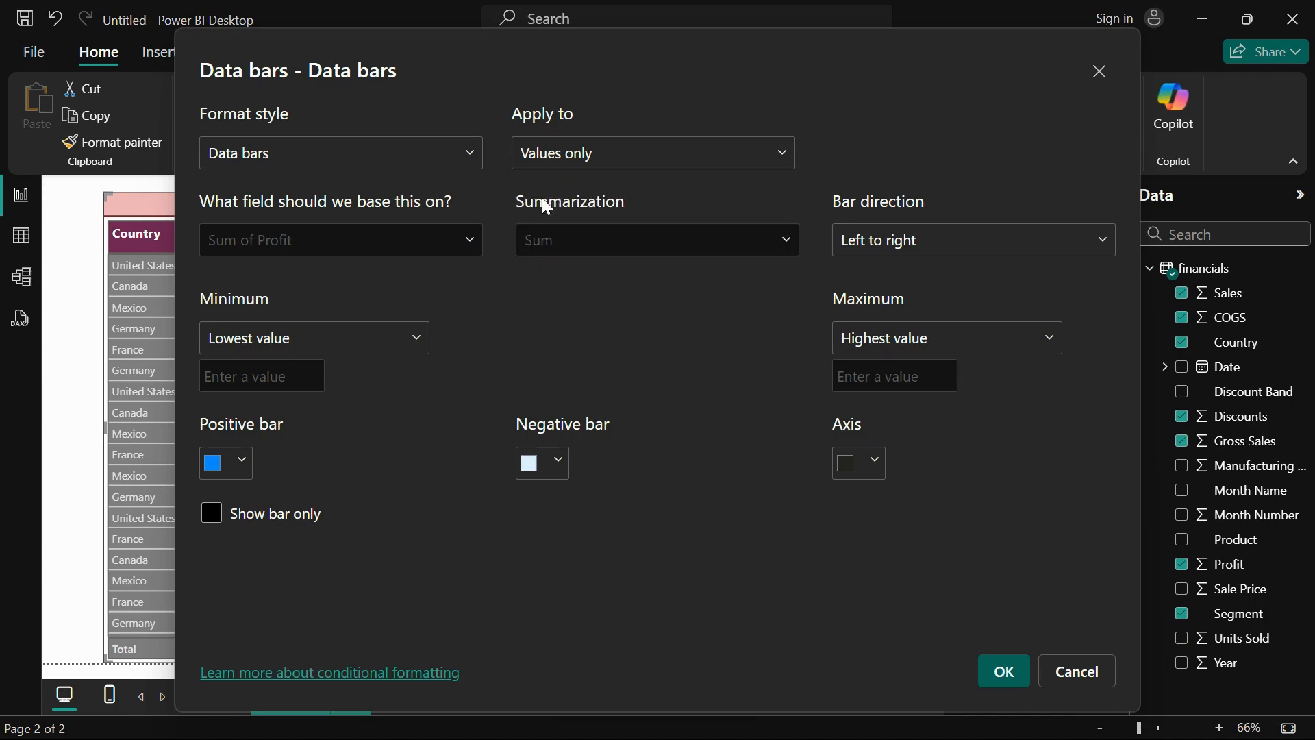
left_click(346, 339)
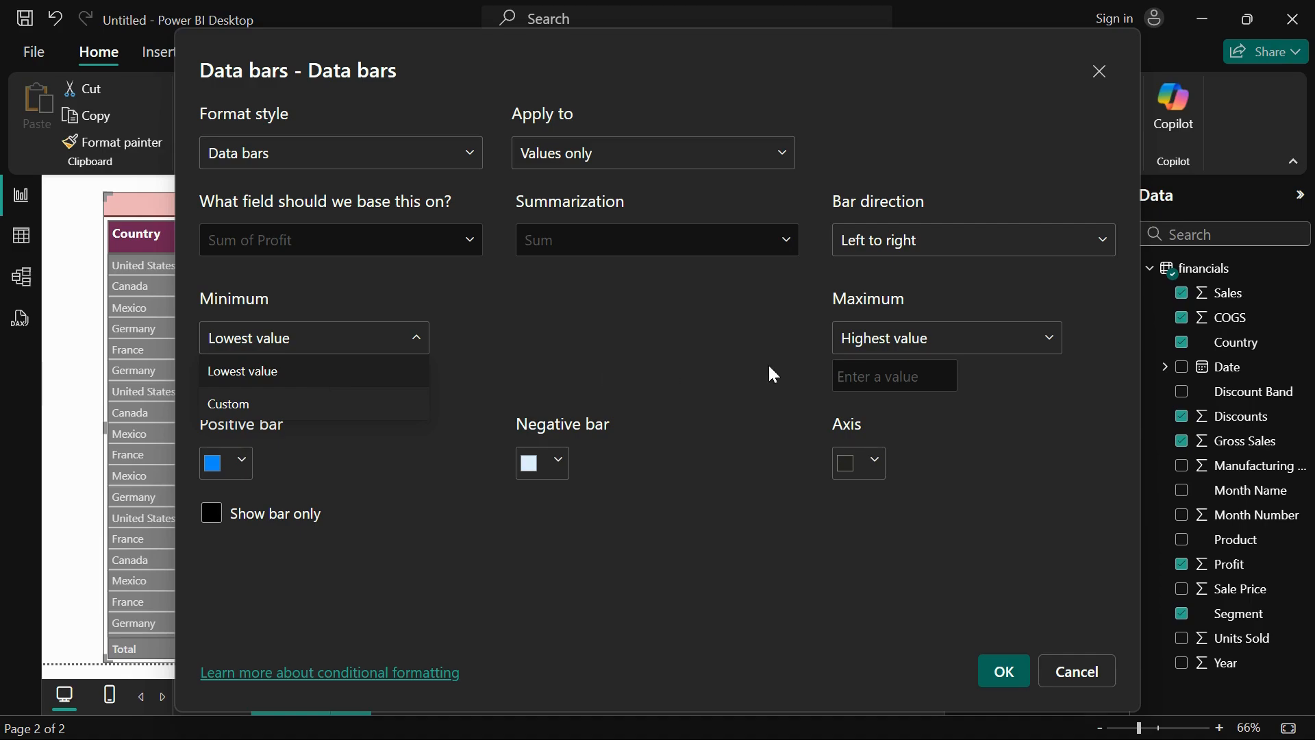
left_click(866, 339)
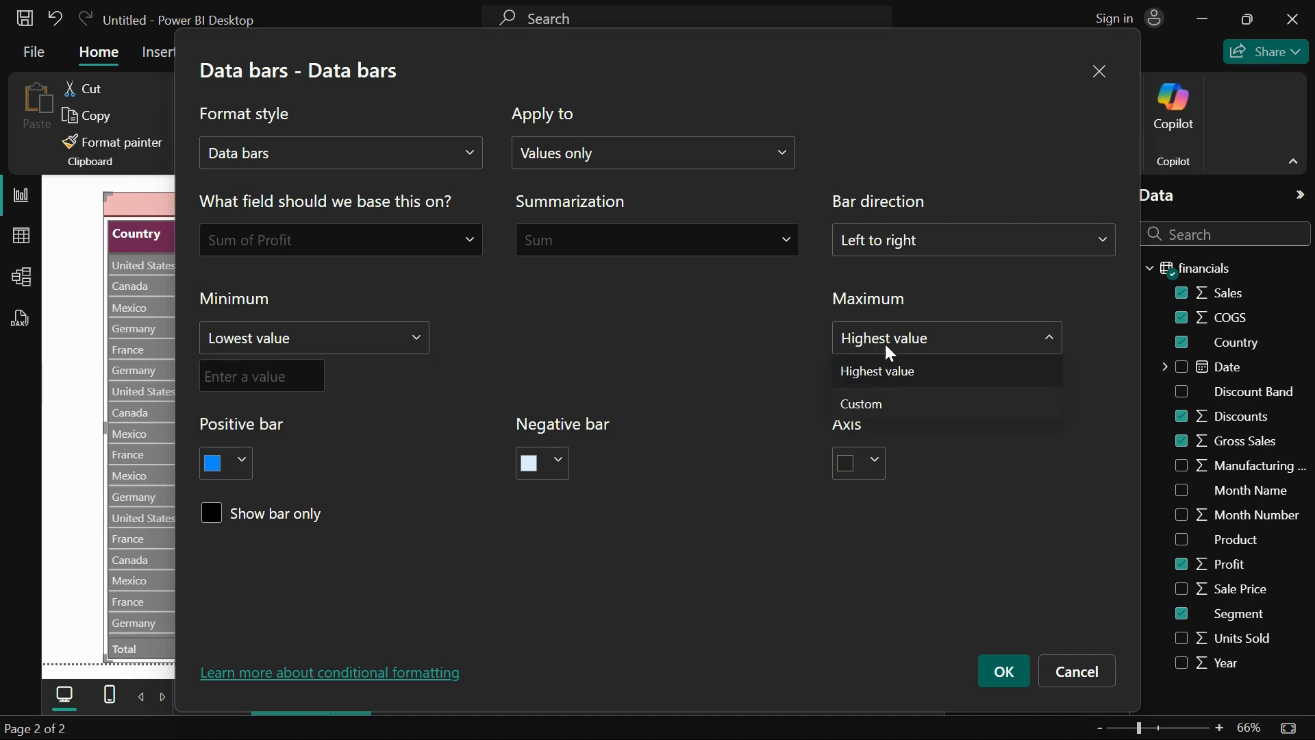
left_click(872, 376)
left_click(865, 343)
left_click(751, 371)
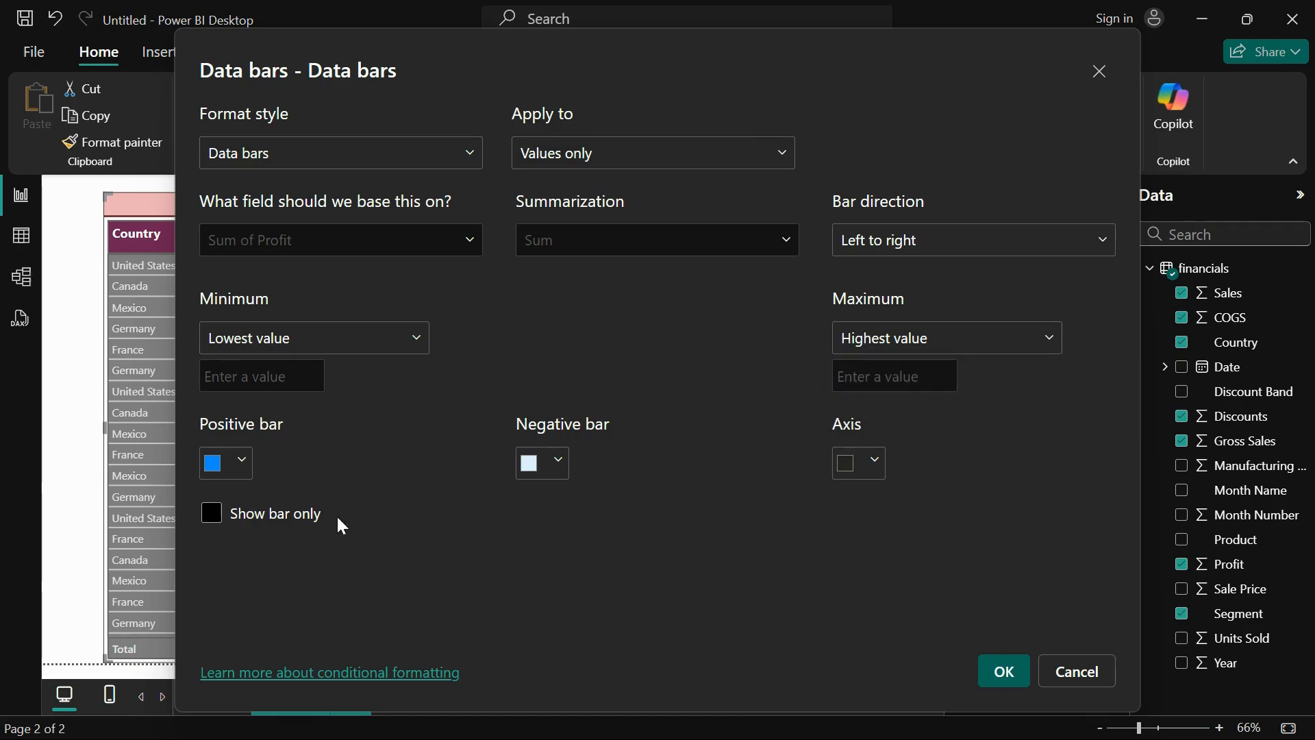
Set the positive bar color of the data bars to a custom light green
left_click(241, 462)
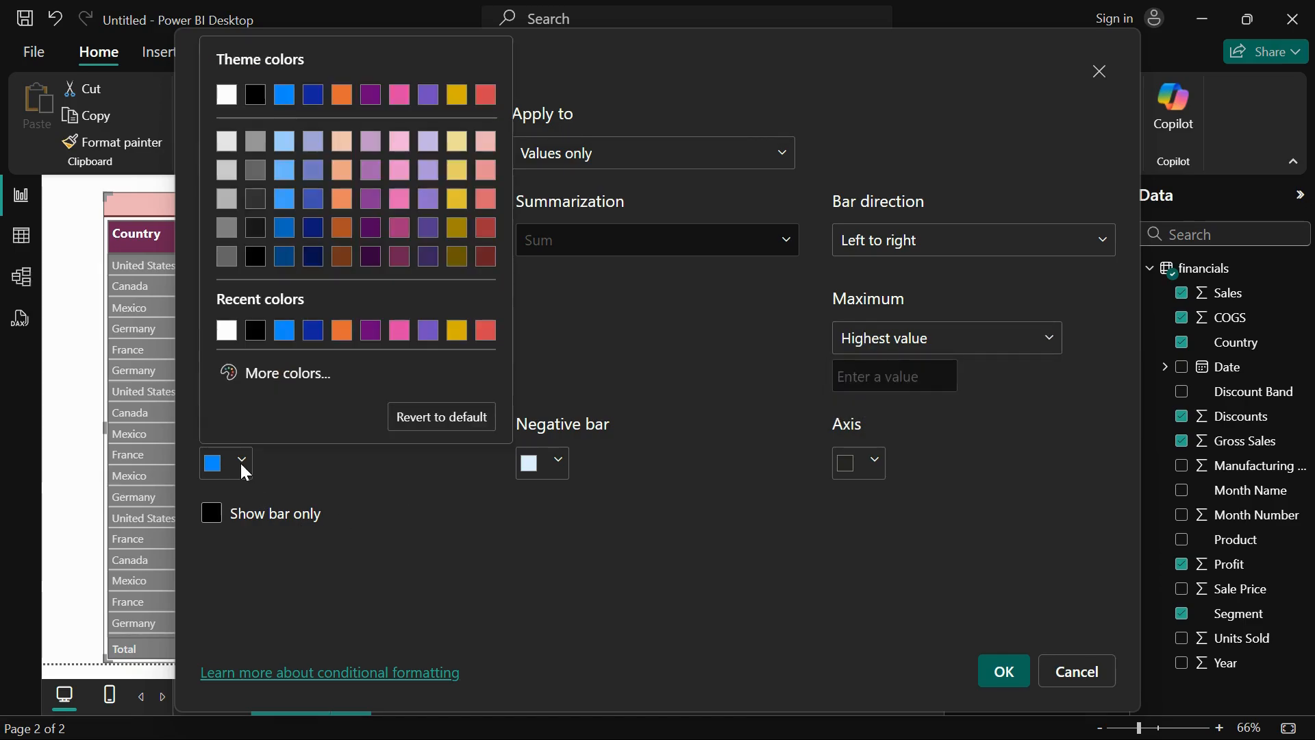
left_click(281, 374)
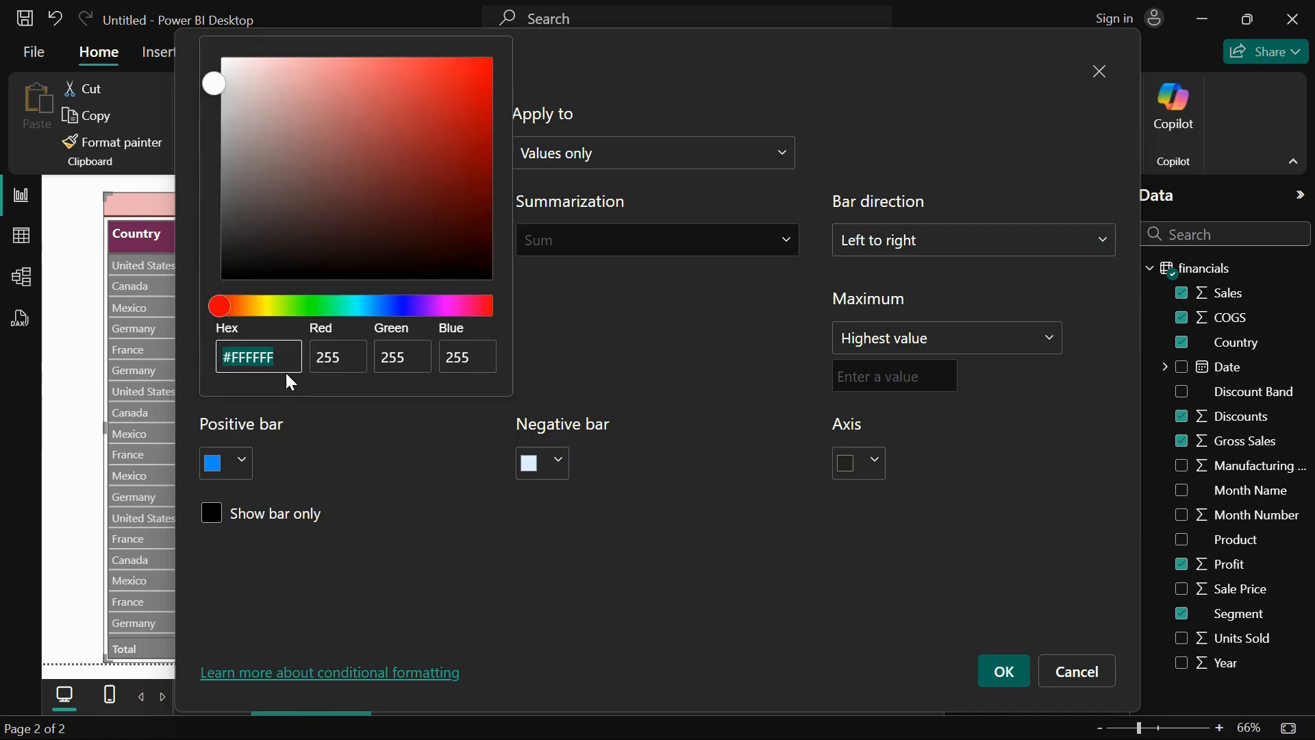
left_click(306, 309)
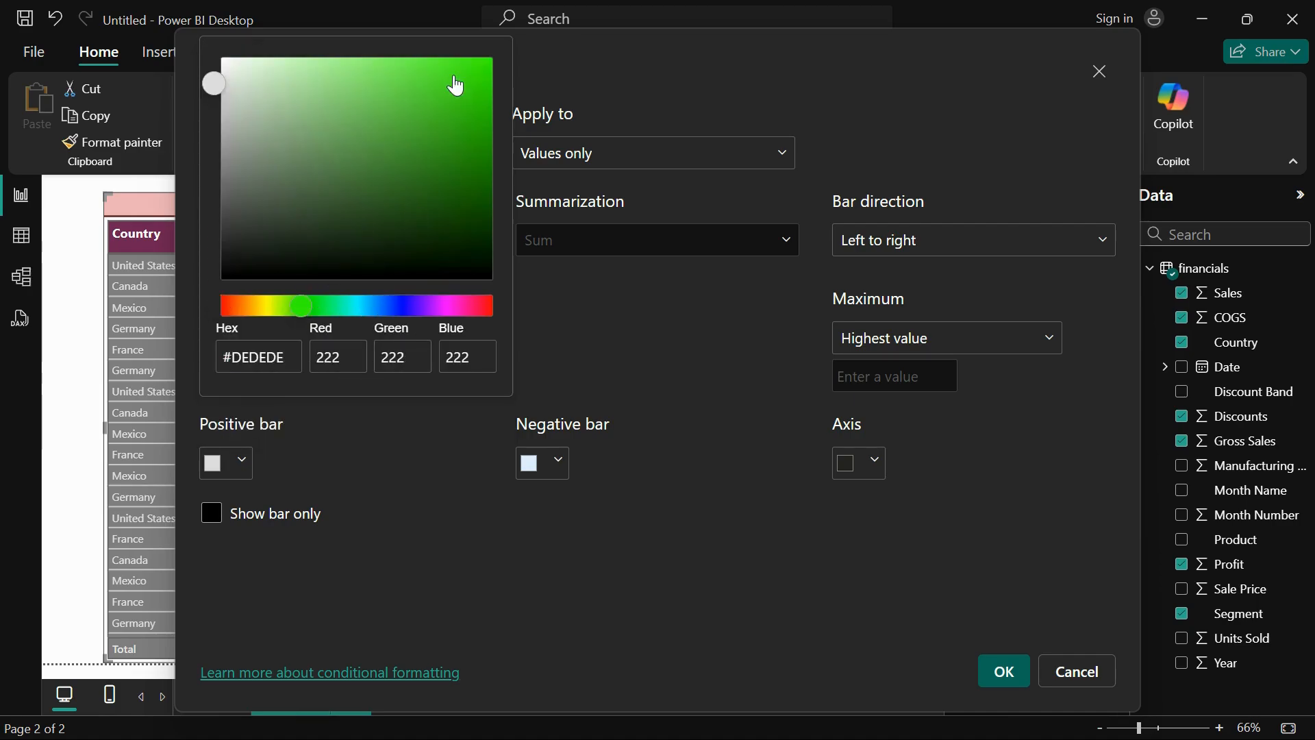
left_click(328, 65)
left_click(594, 357)
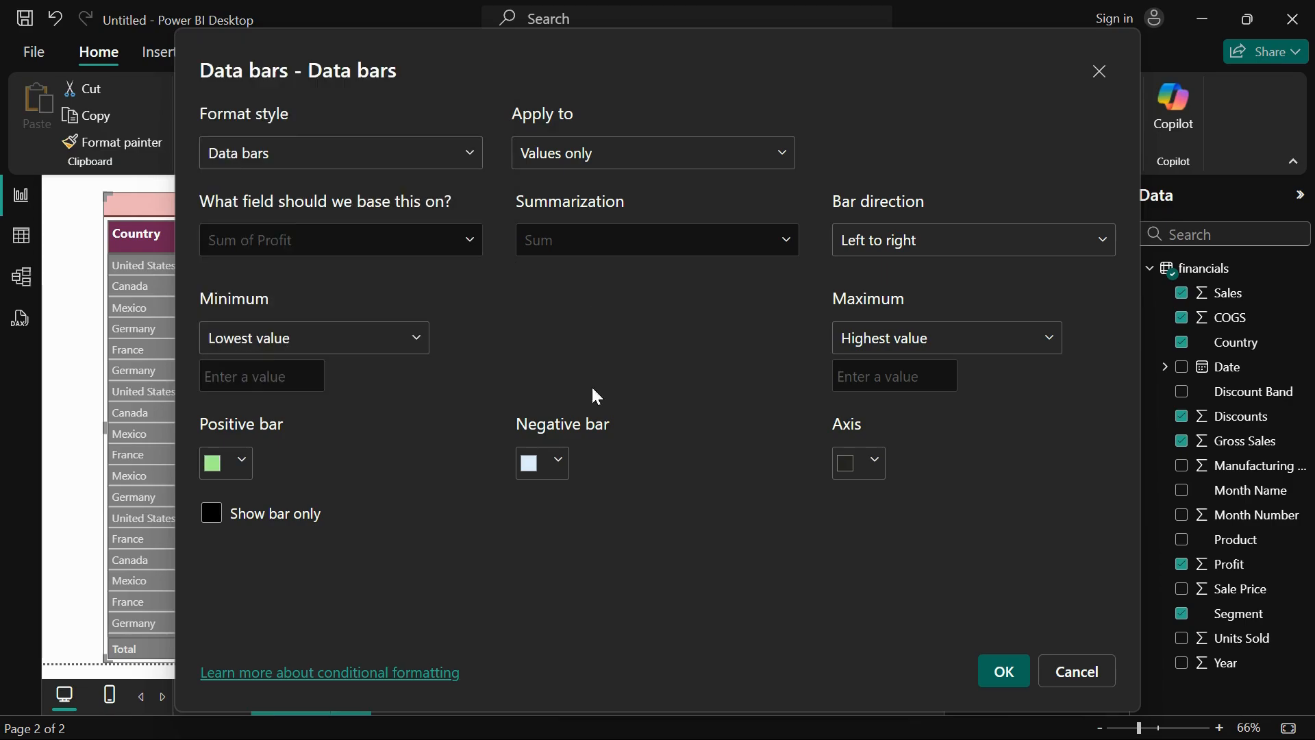
Set the negative bar color to dark red, apply the data bars to Sum of Profit and check them in the table
left_click(567, 464)
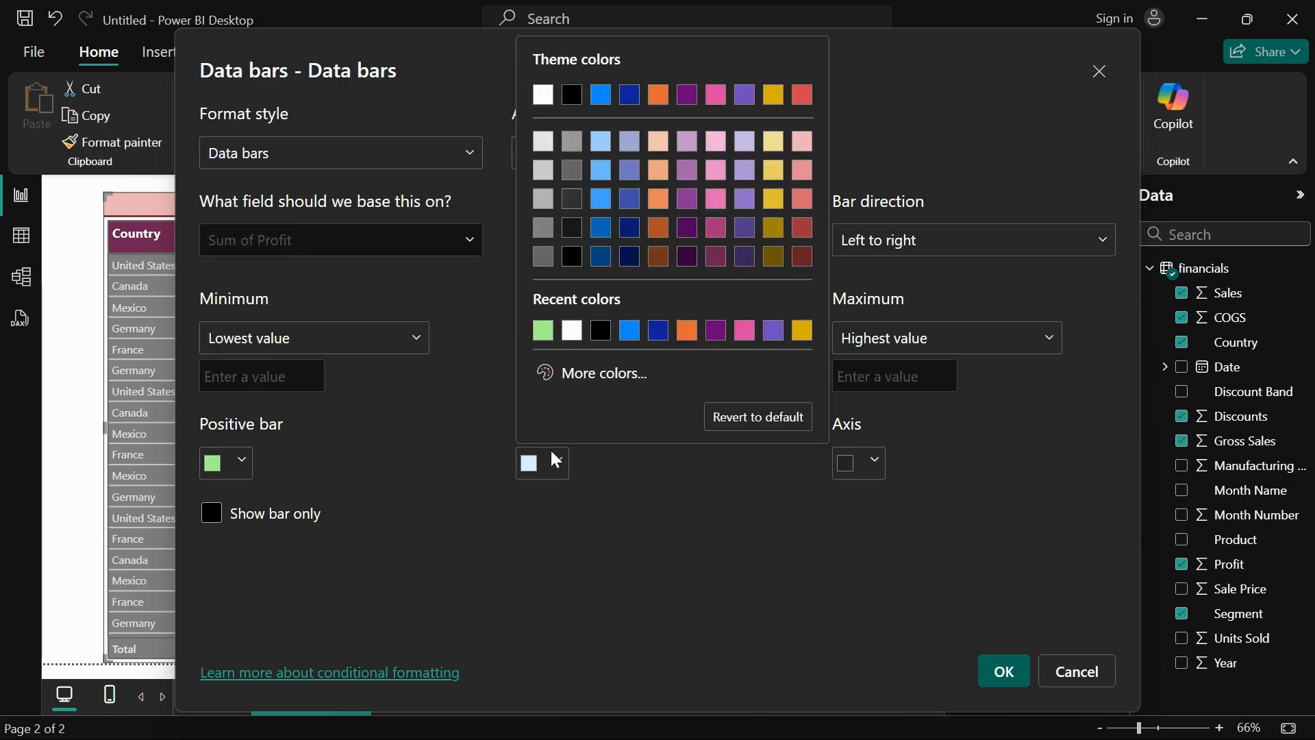
left_click(803, 252)
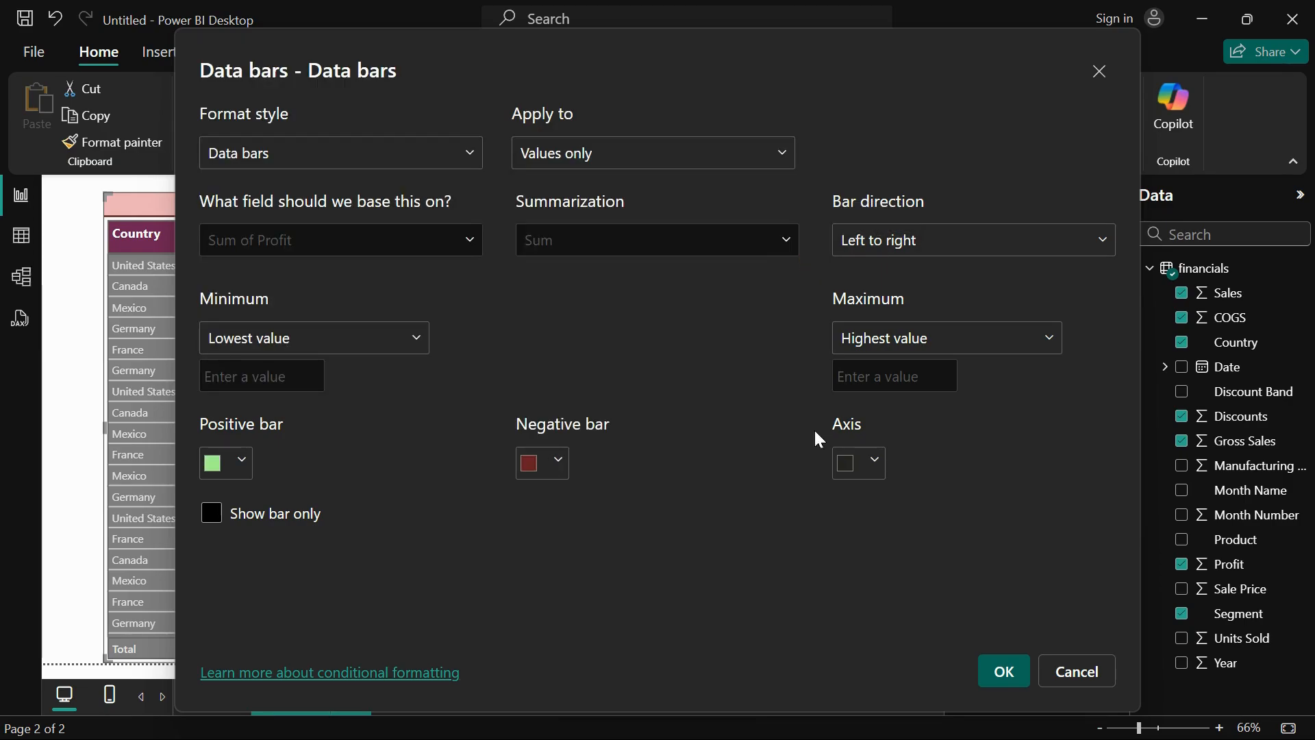
left_click(1007, 669)
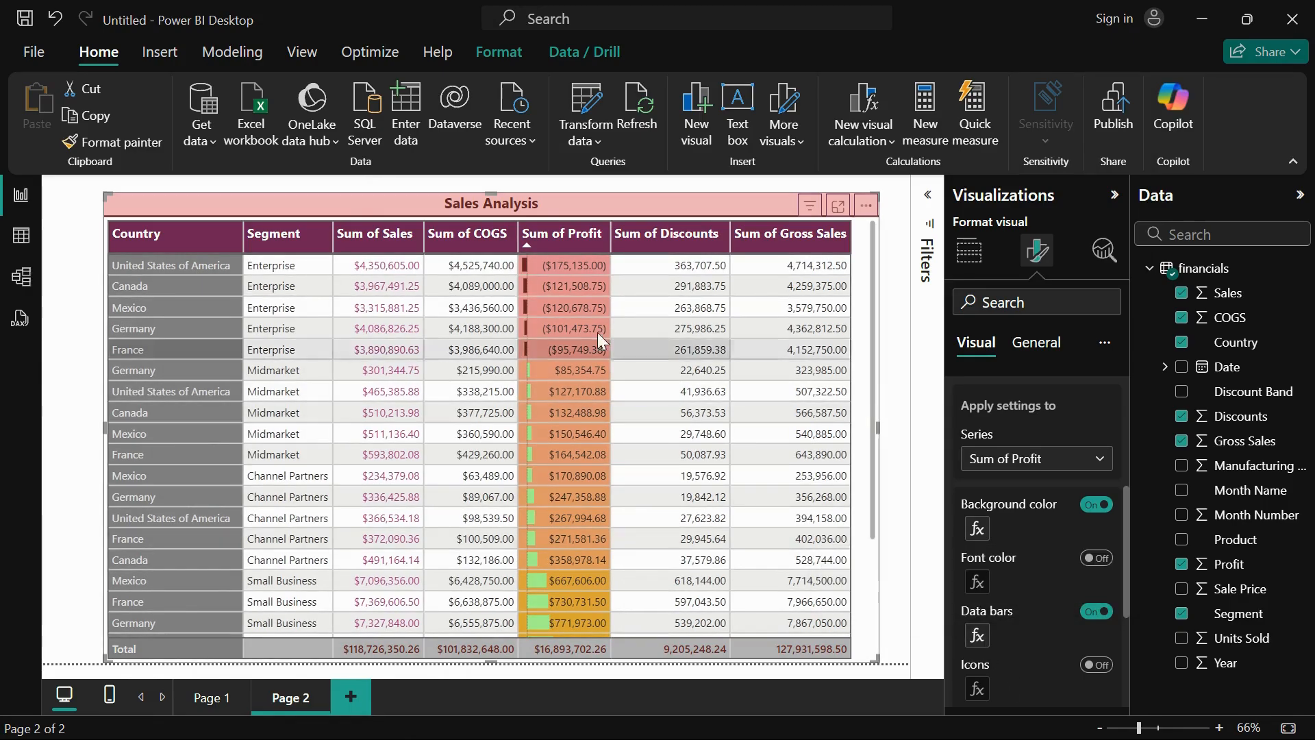
scroll(568, 492, "down", 3)
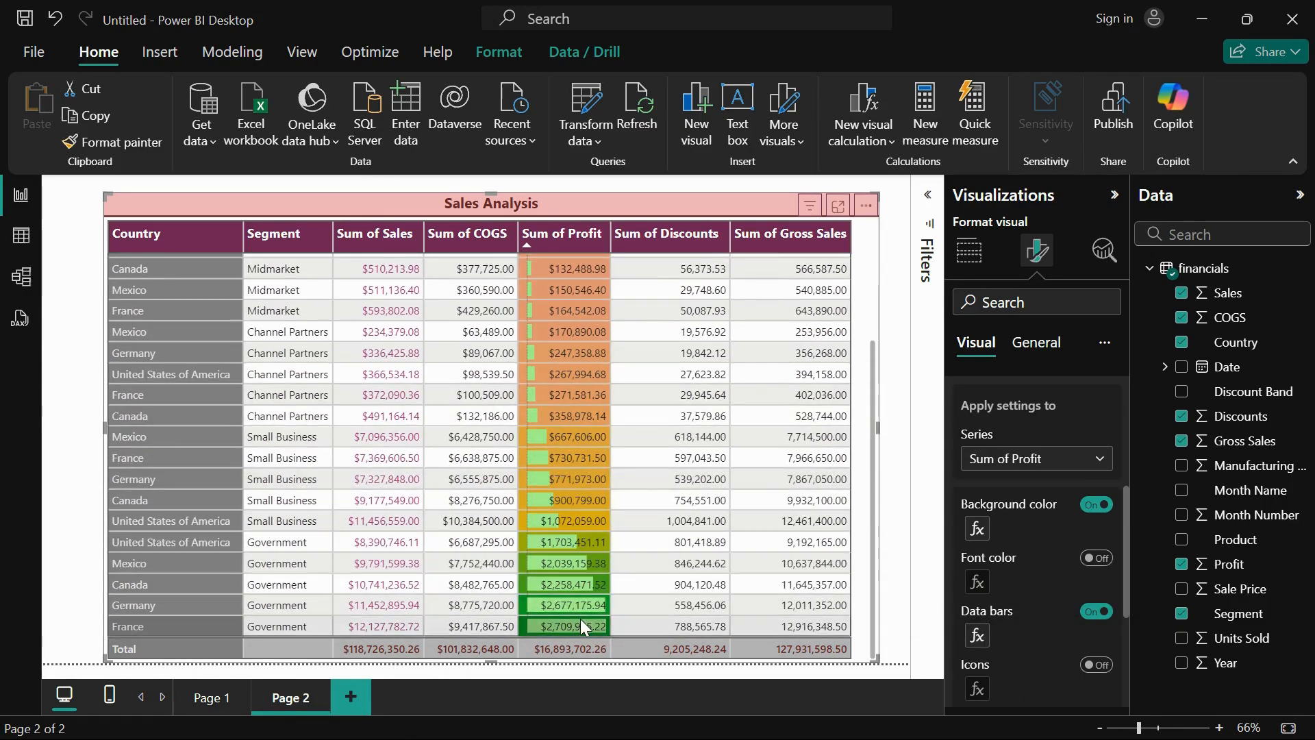
scroll(541, 417, "up", 3)
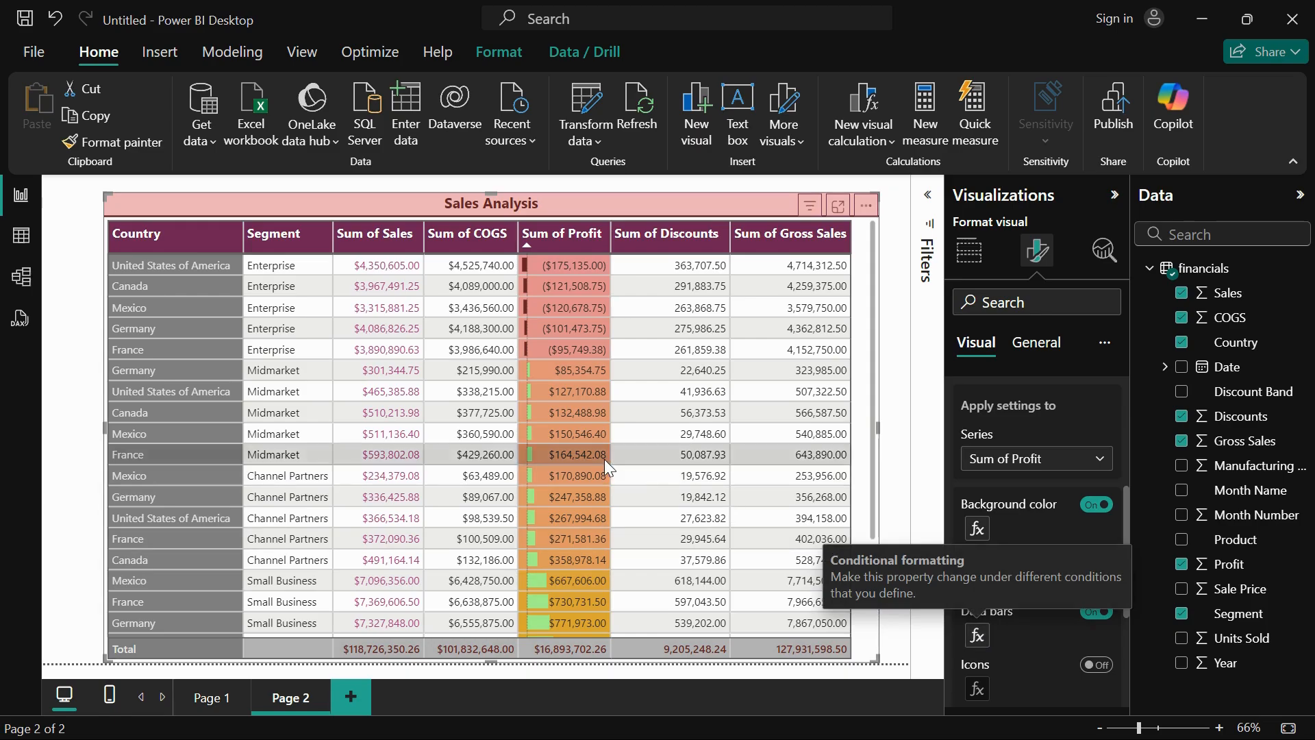
Set the Sum of Profit data bars to show the bar only, apply it and review the column across the table
left_click(976, 635)
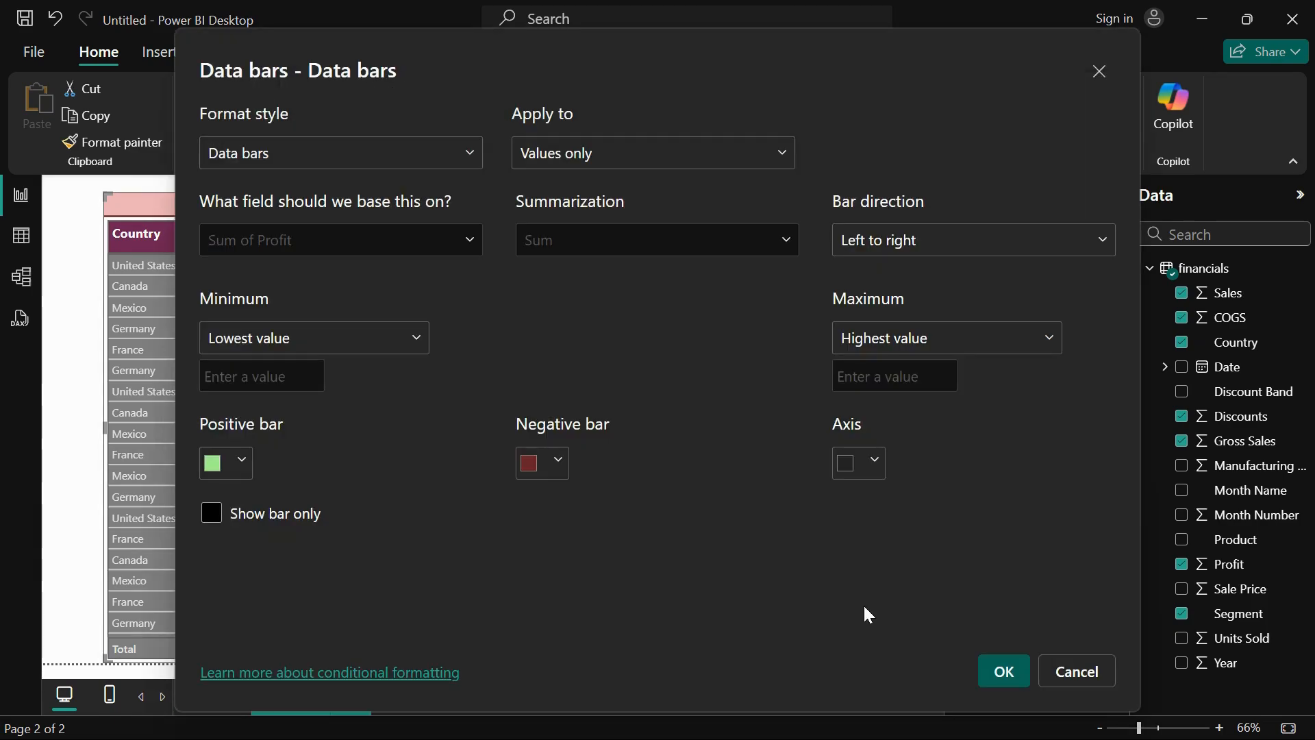
left_click(218, 525)
left_click(1004, 670)
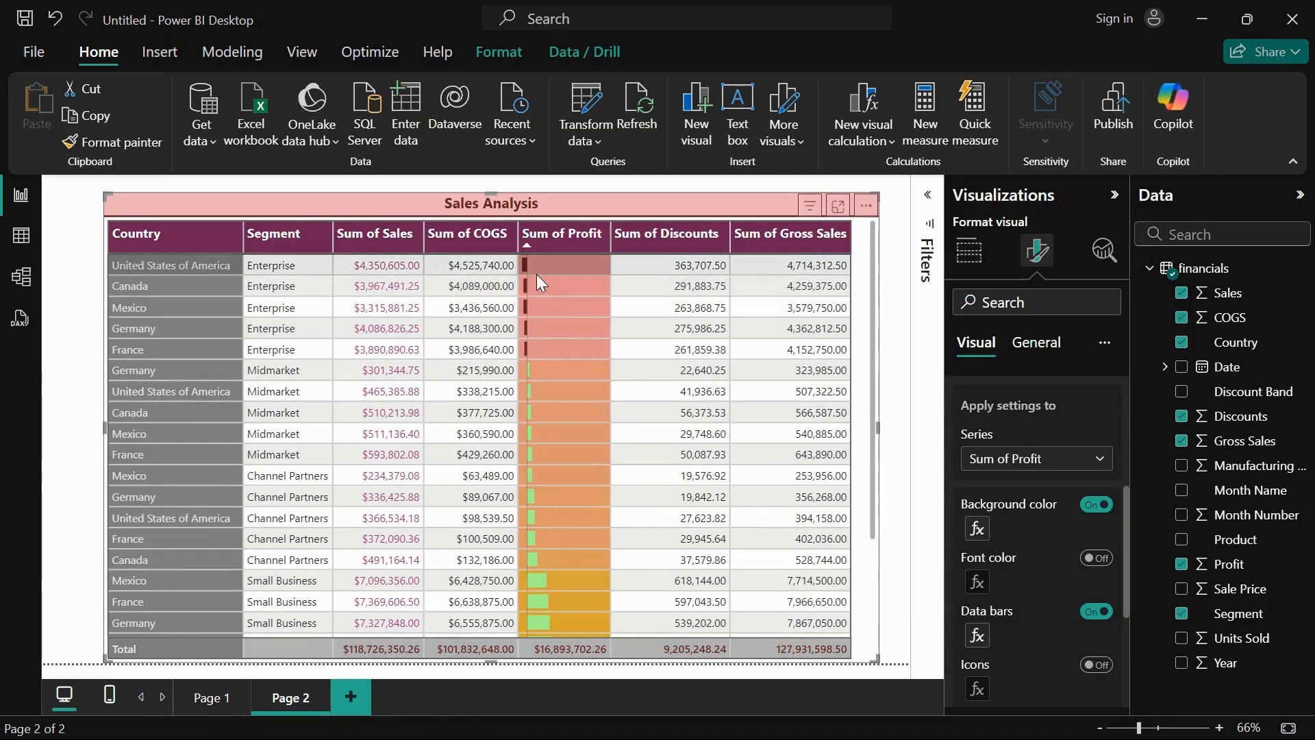
scroll(558, 499, "down", 3)
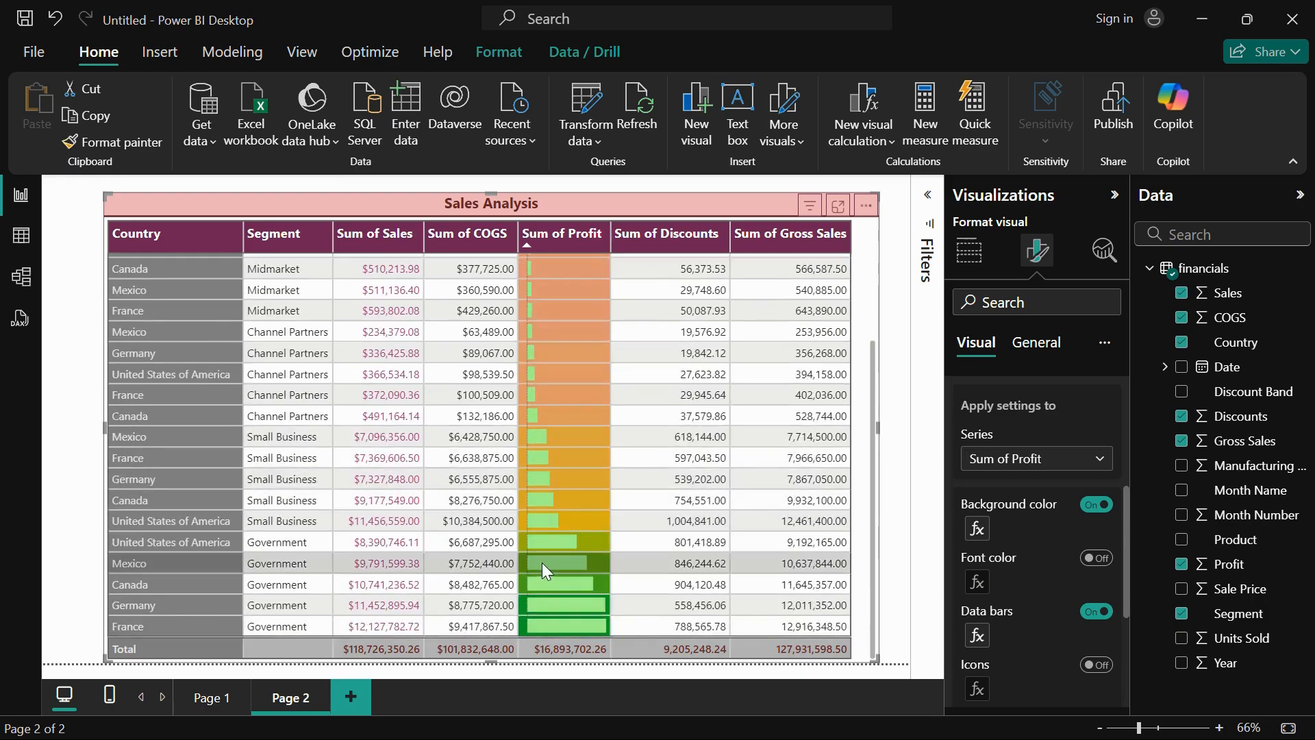
scroll(541, 561, "up", 3)
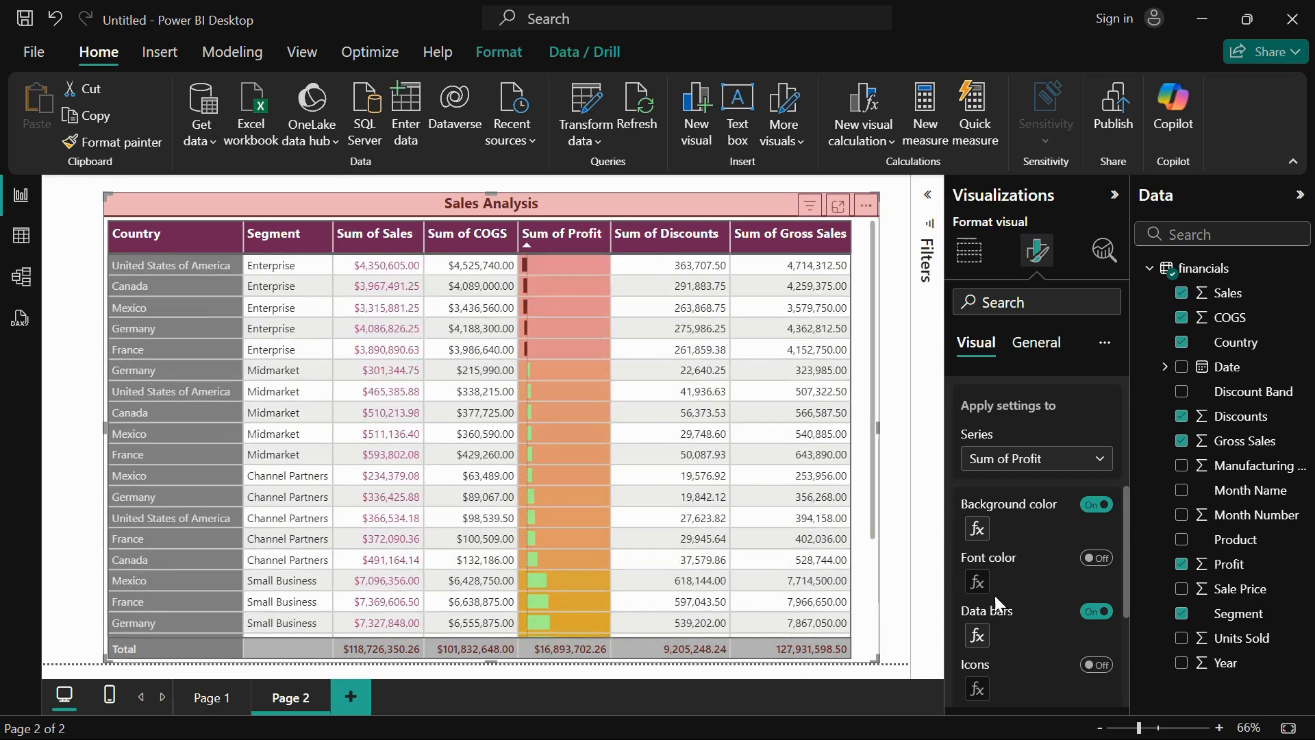
scroll(726, 507, "down", 3)
scroll(726, 507, "up", 3)
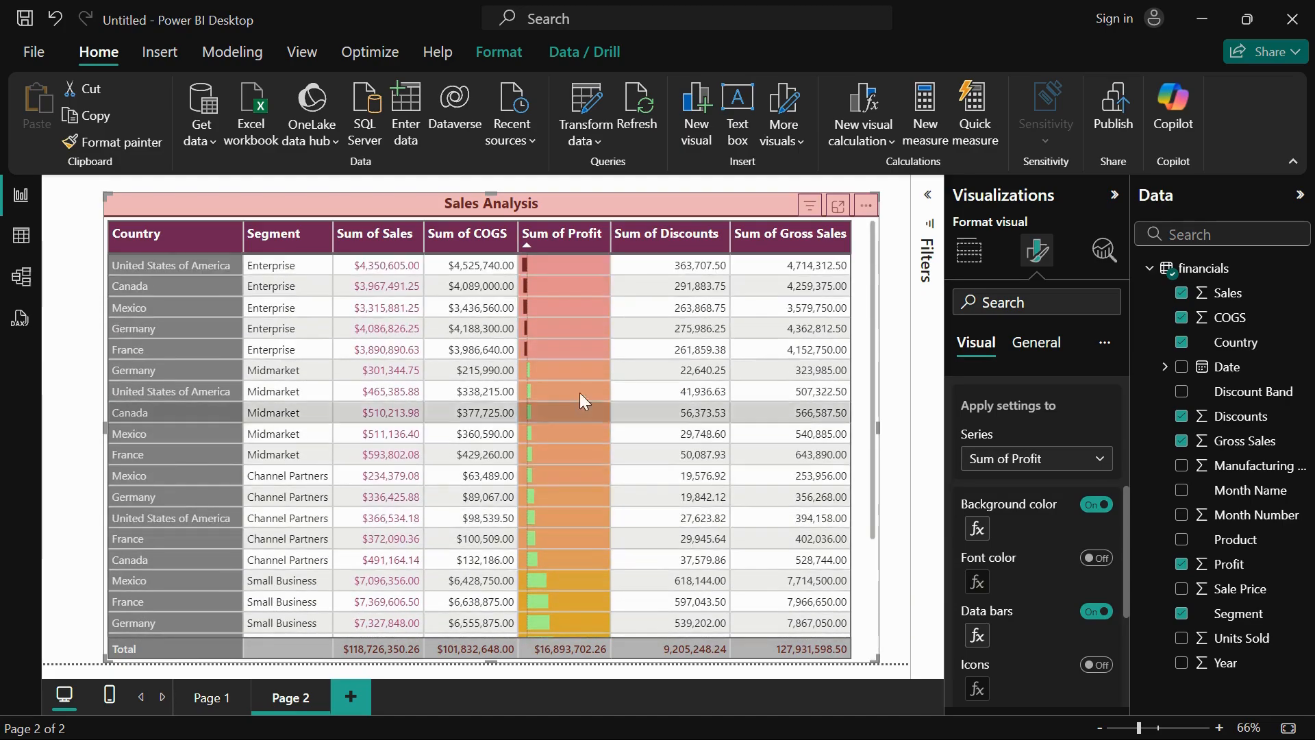
scroll(638, 506, "down", 3)
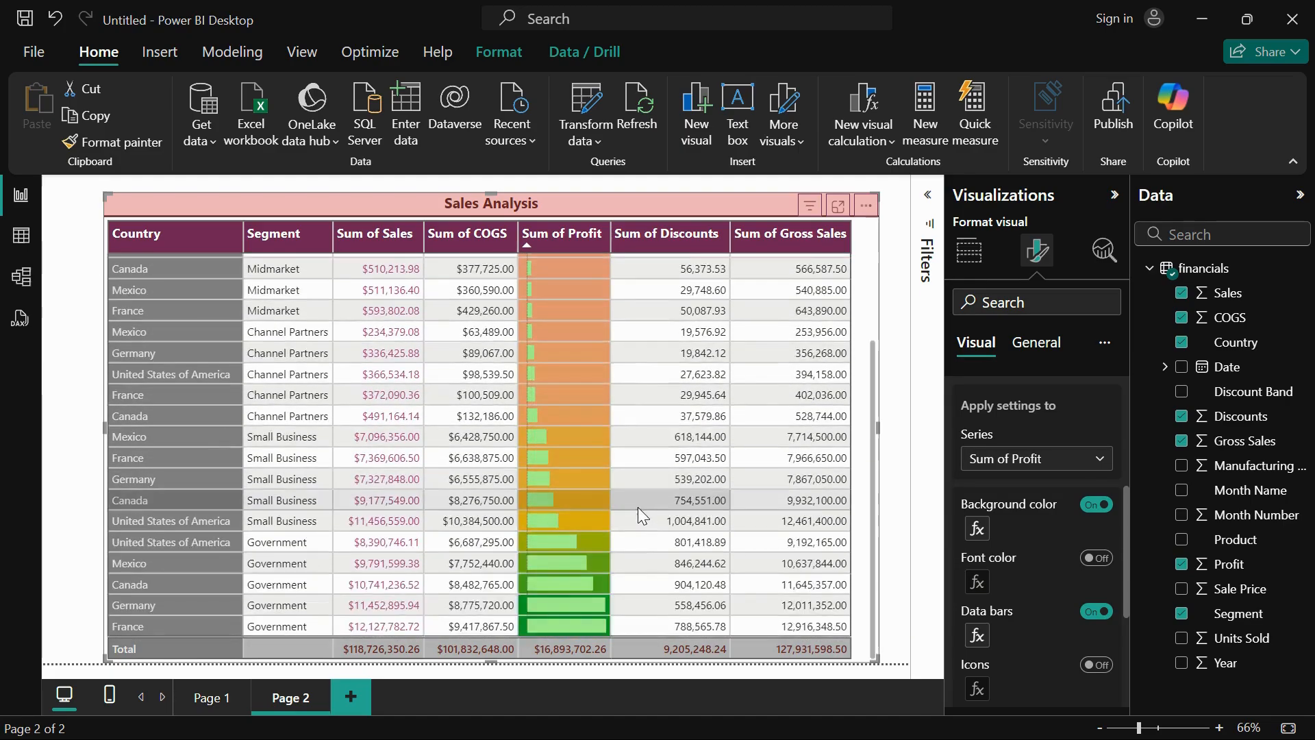
scroll(638, 507, "up", 3)
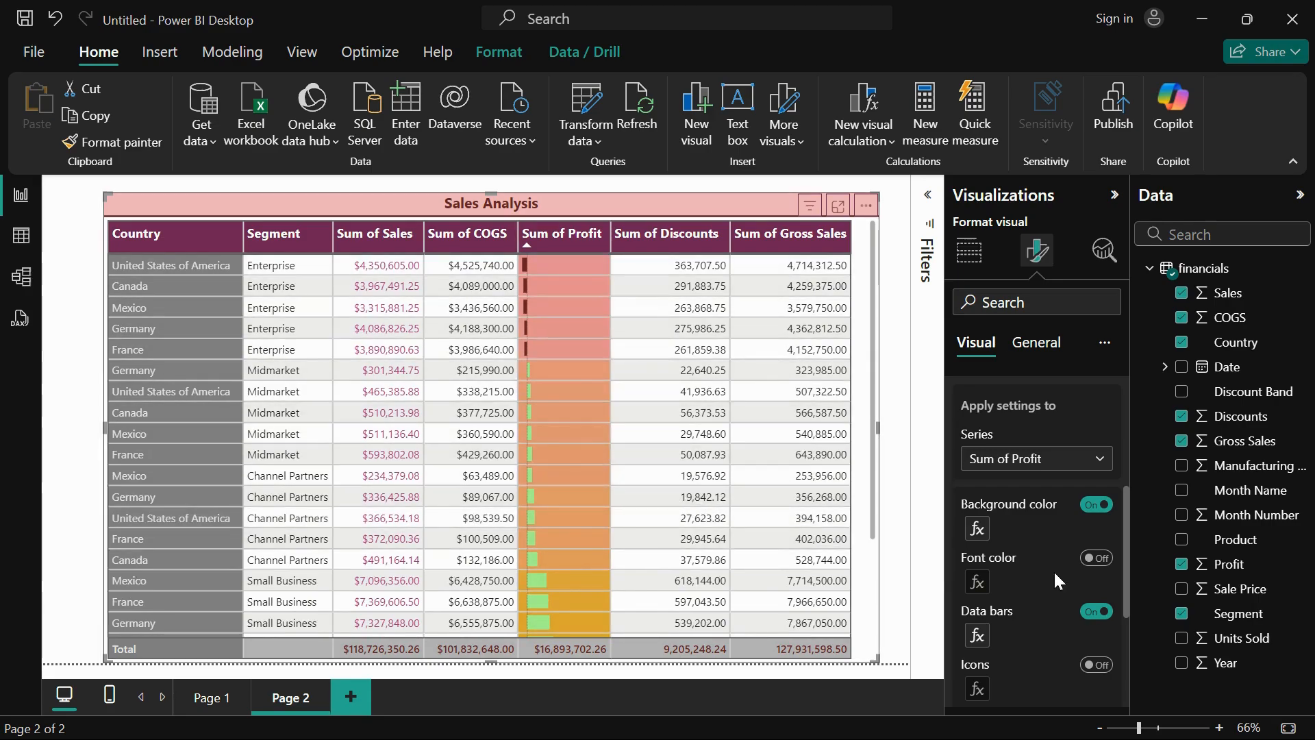
Turn on font color conditional formatting for Sum of Profit and turn off Show bar only in its data bars settings
left_click(1097, 559)
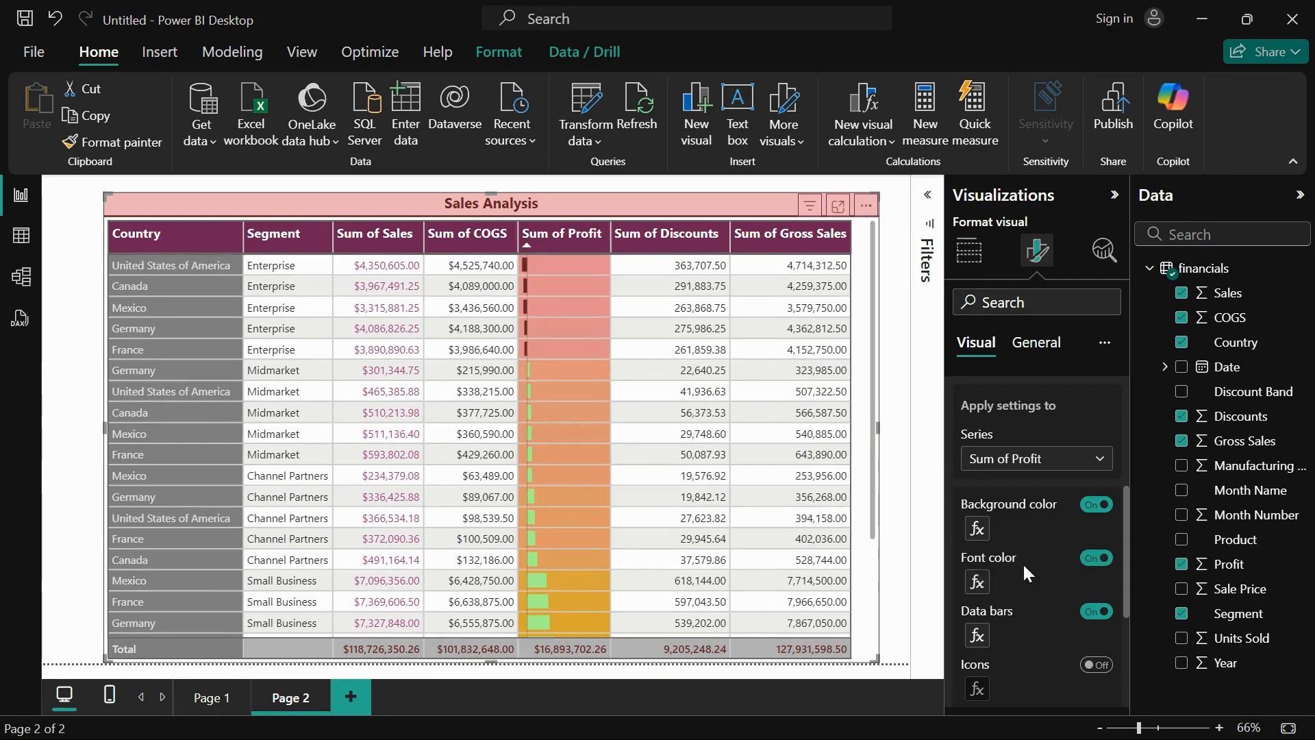
left_click(977, 582)
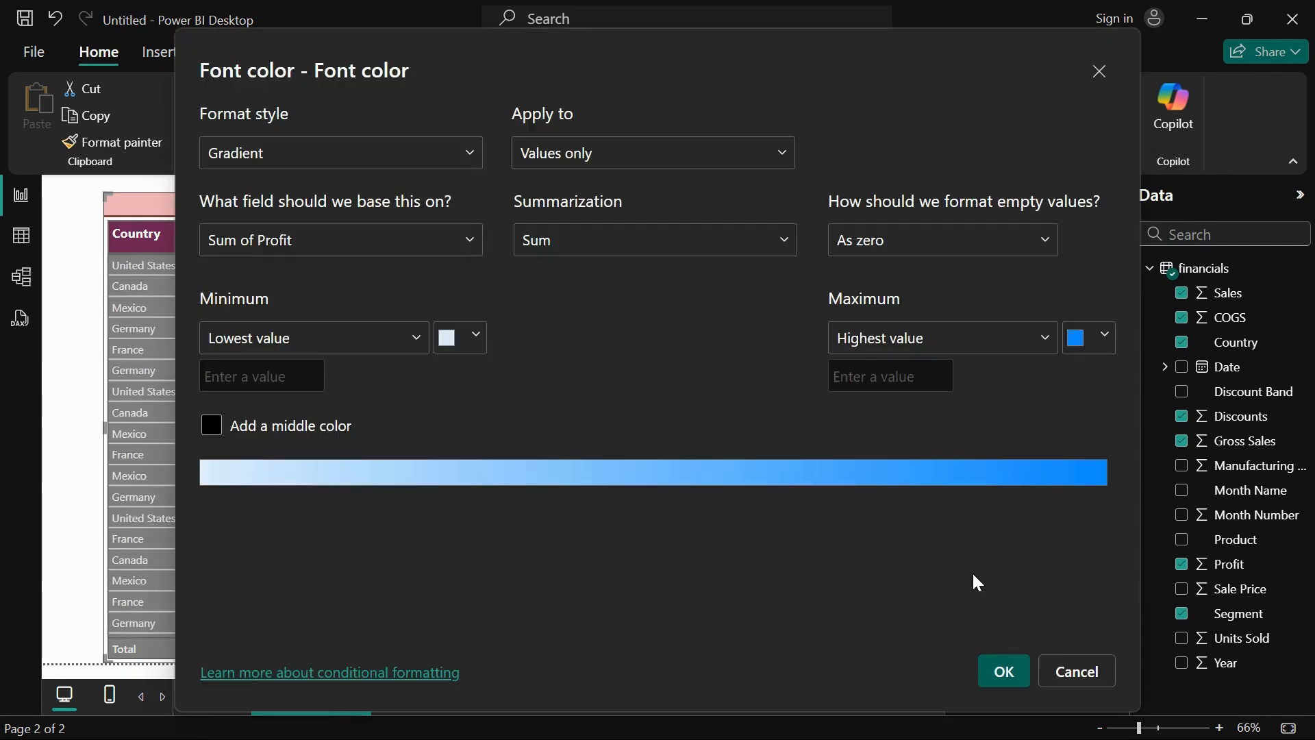
left_click(1091, 676)
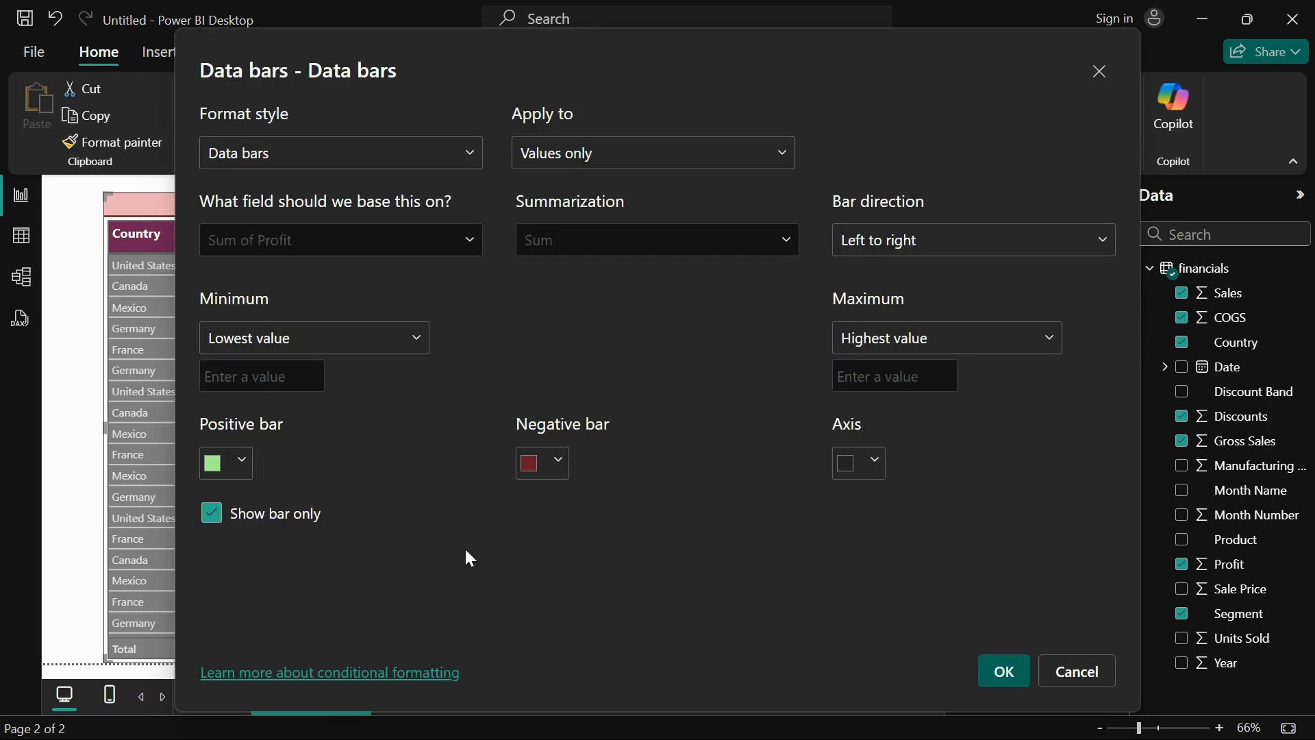
left_click(218, 514)
left_click(1004, 672)
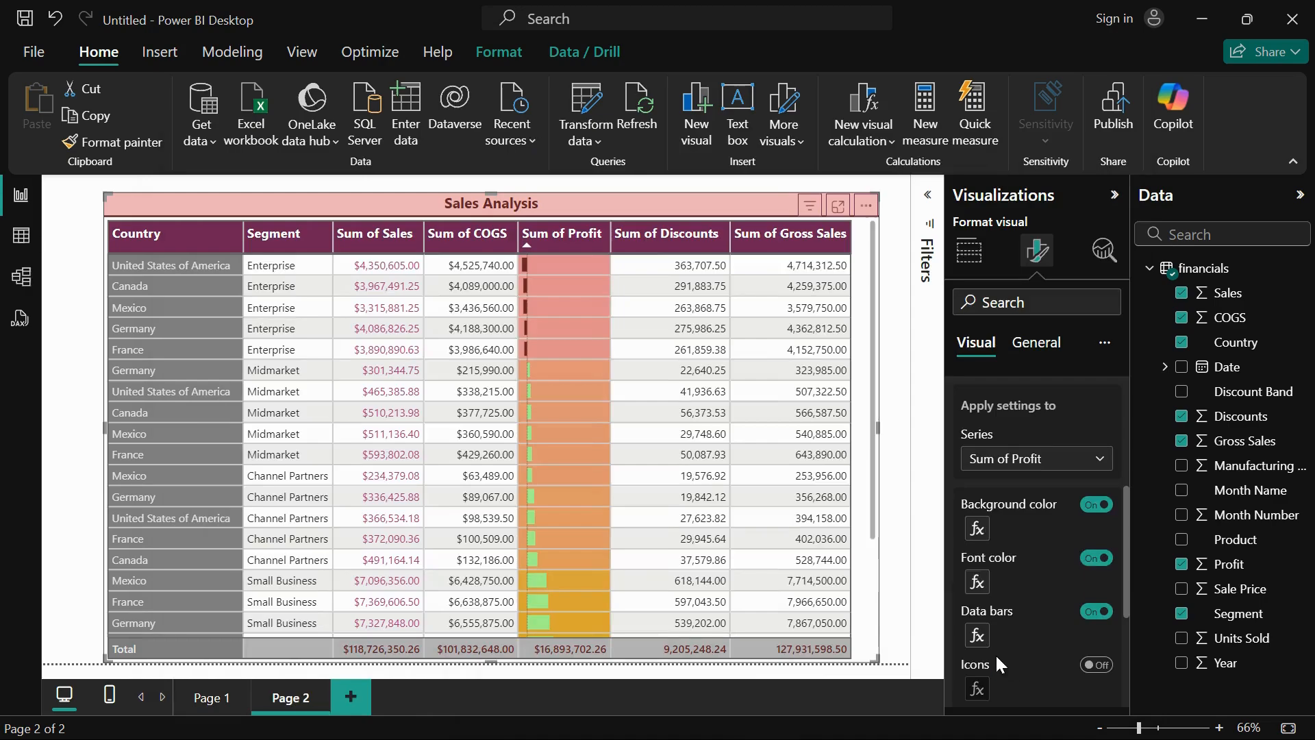
Set the minimum color of the Sum of Profit font color gradient to the dark pink theme color
left_click(977, 582)
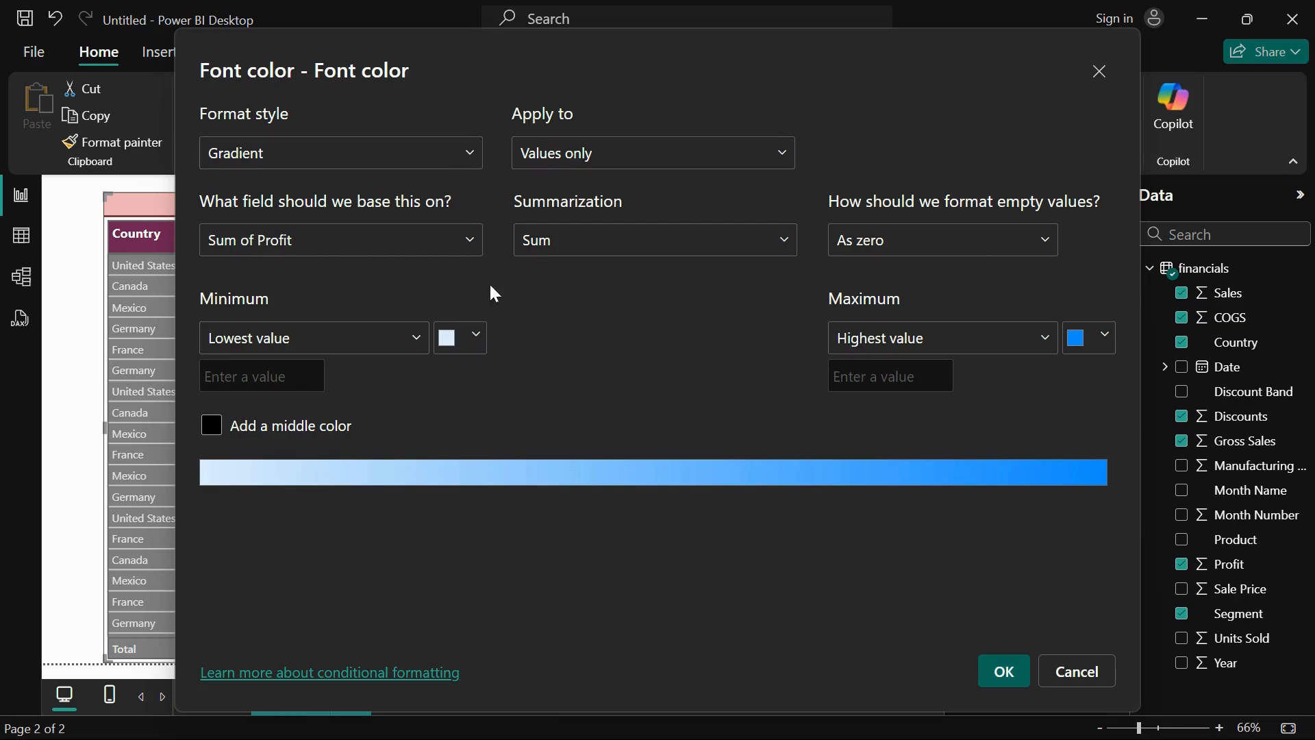
left_click(471, 337)
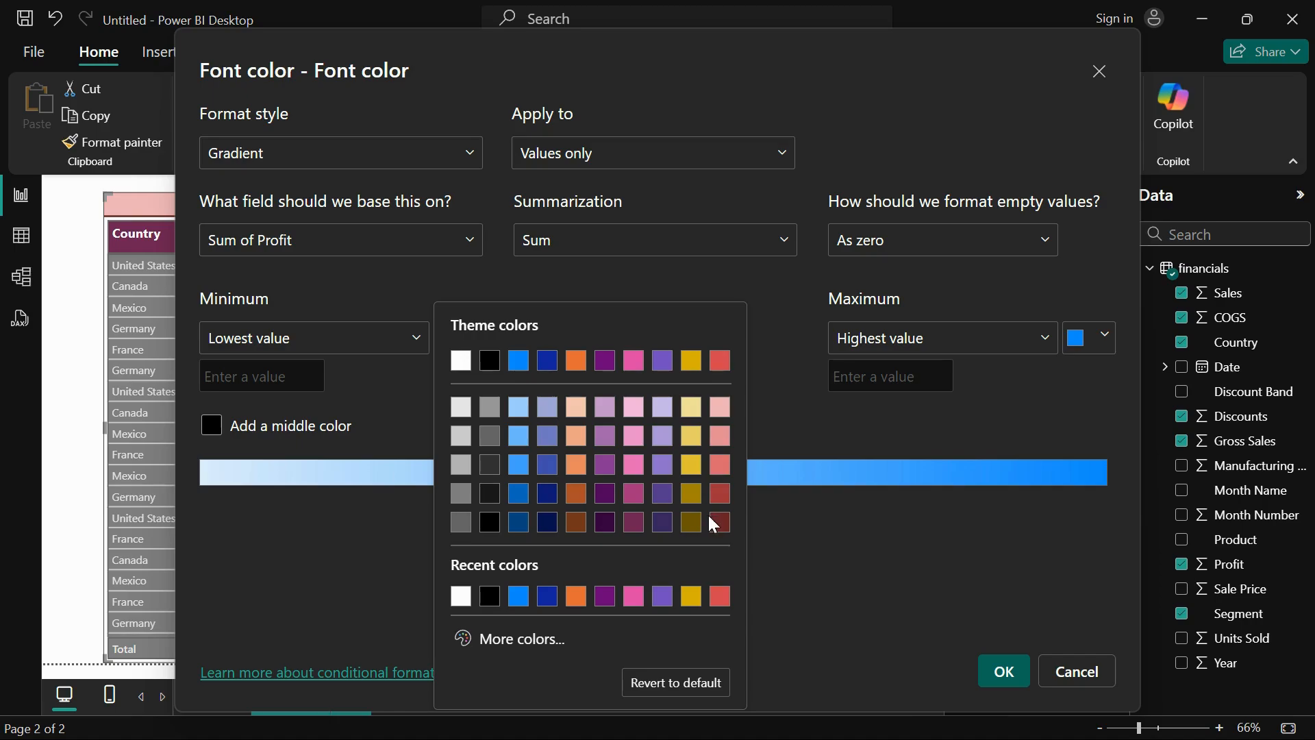
left_click(630, 496)
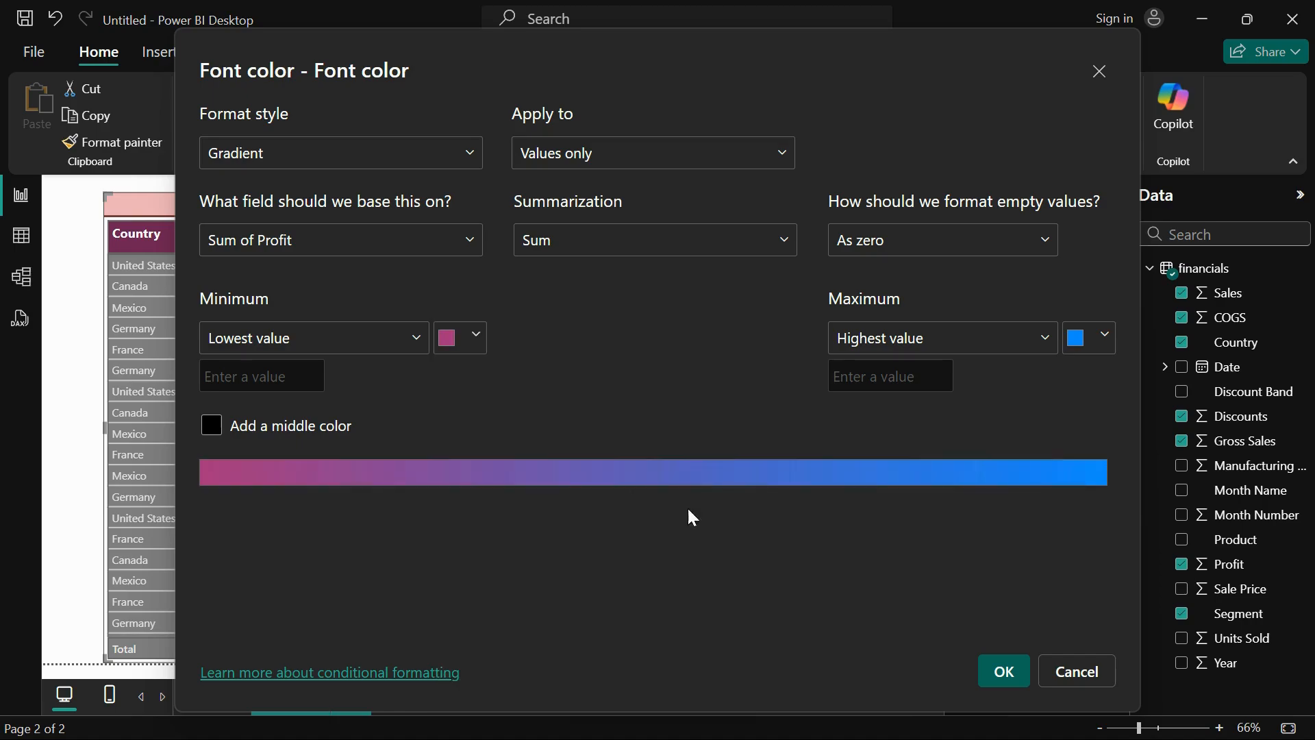
Set the gradient's maximum color to the custom dark teal #056D53, apply the font colors and review them in the Sum of Profit column
left_click(1108, 339)
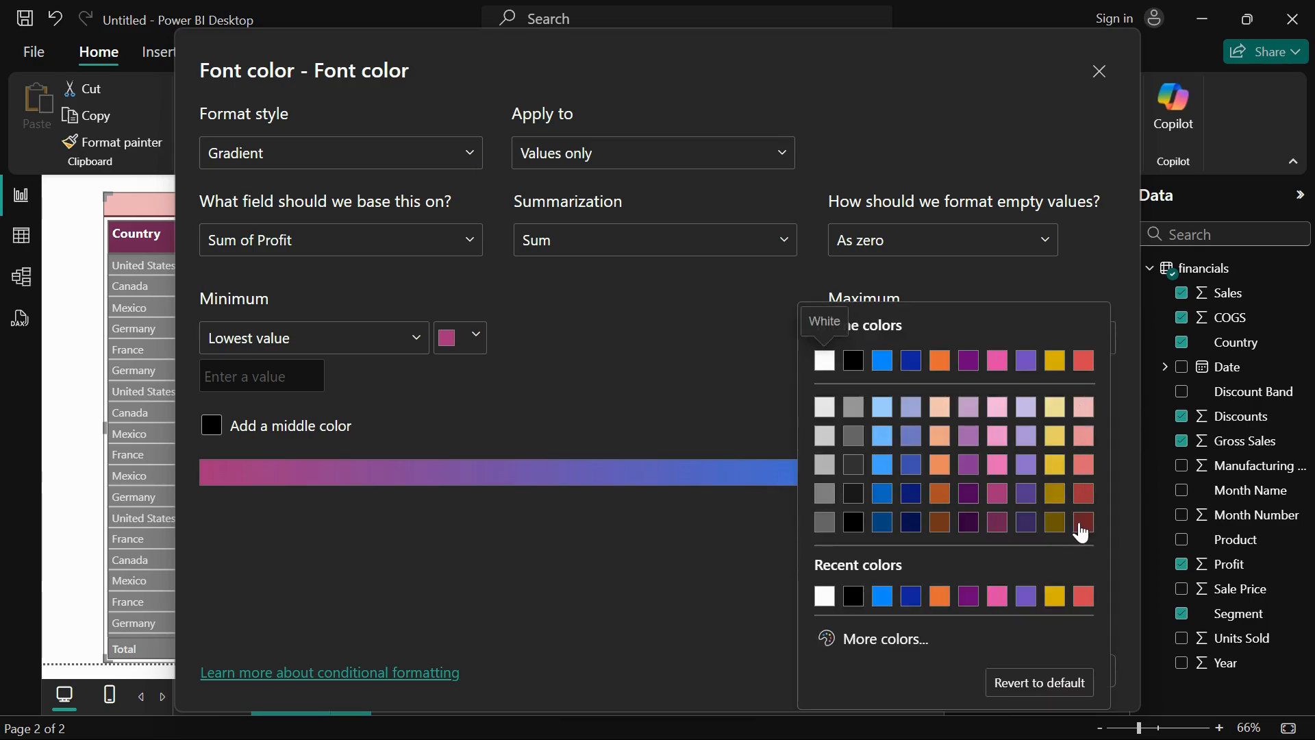
left_click(856, 638)
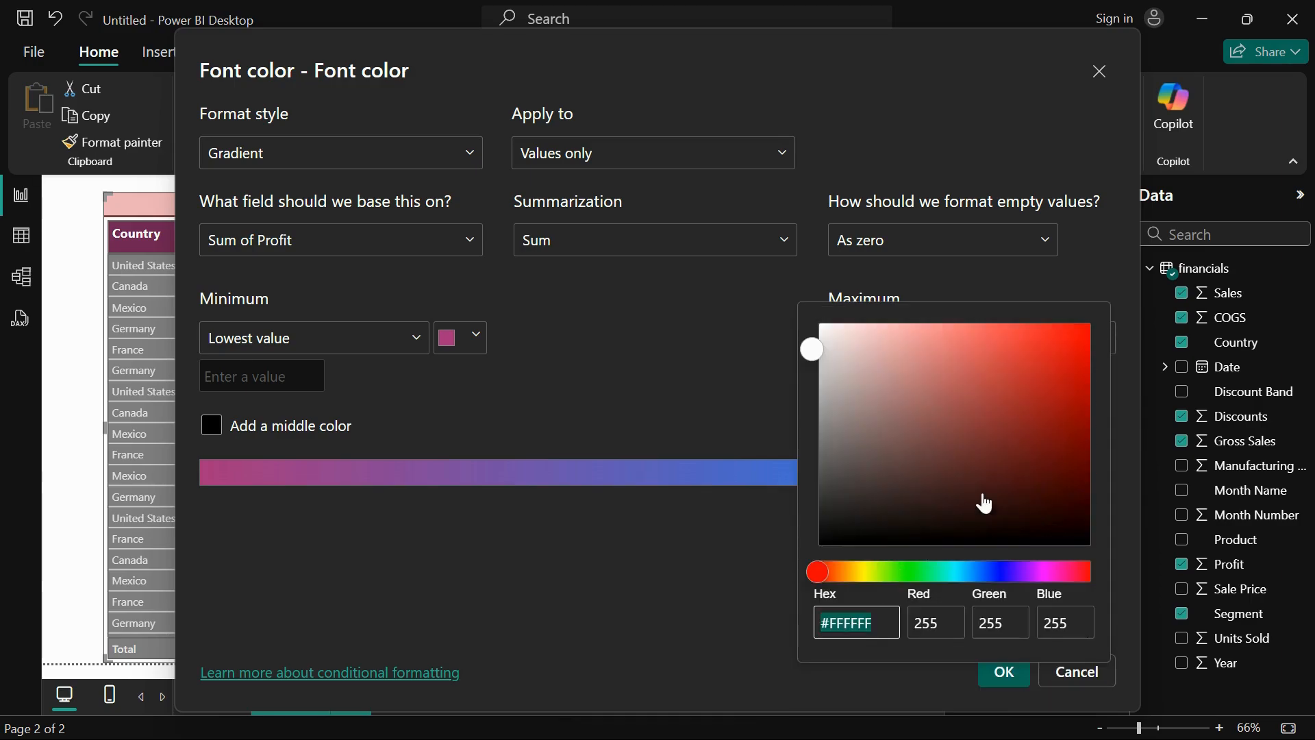
left_click(941, 571)
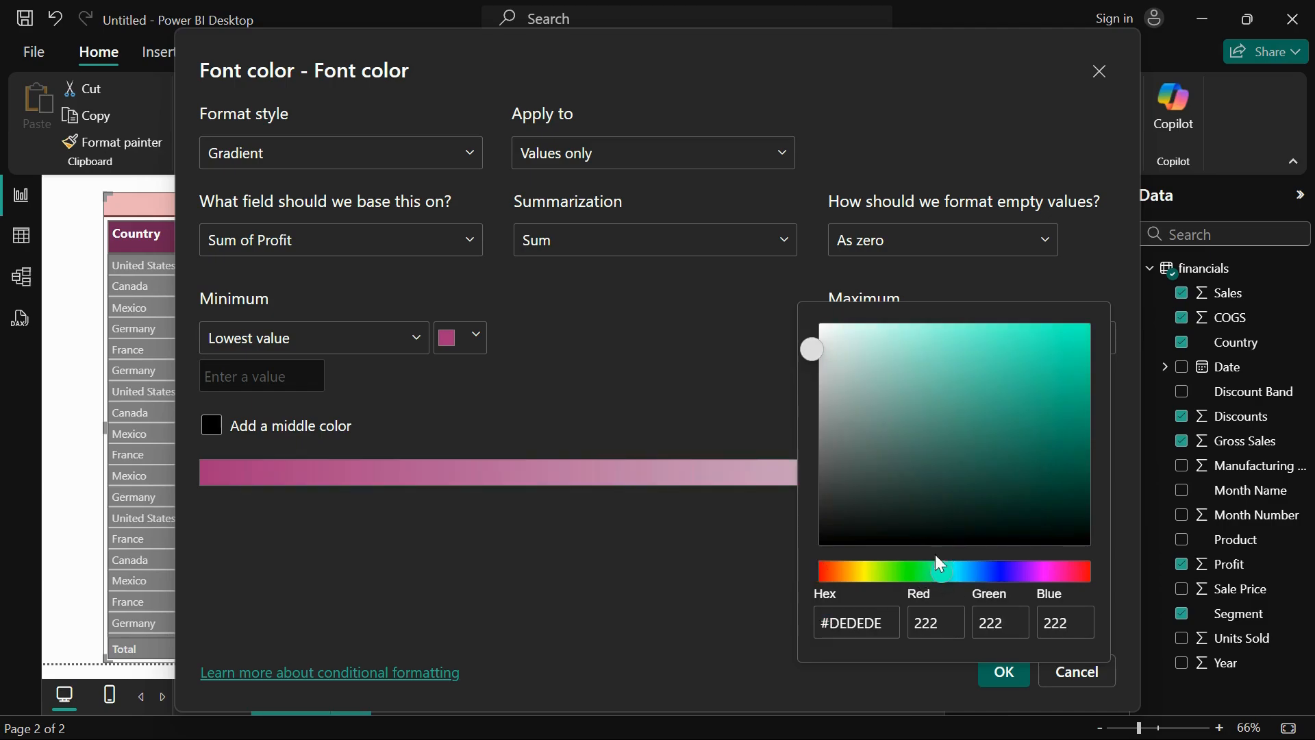
left_click(1067, 441)
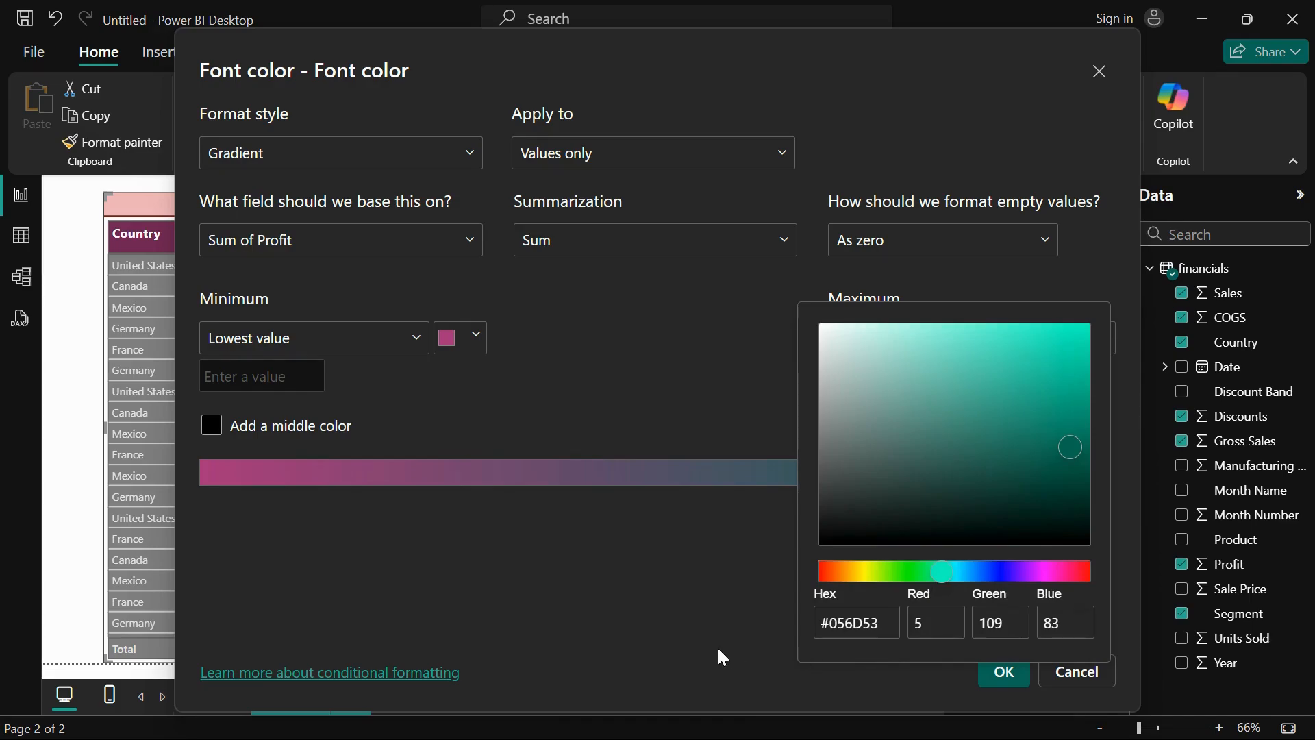
left_click(974, 664)
left_click(1002, 671)
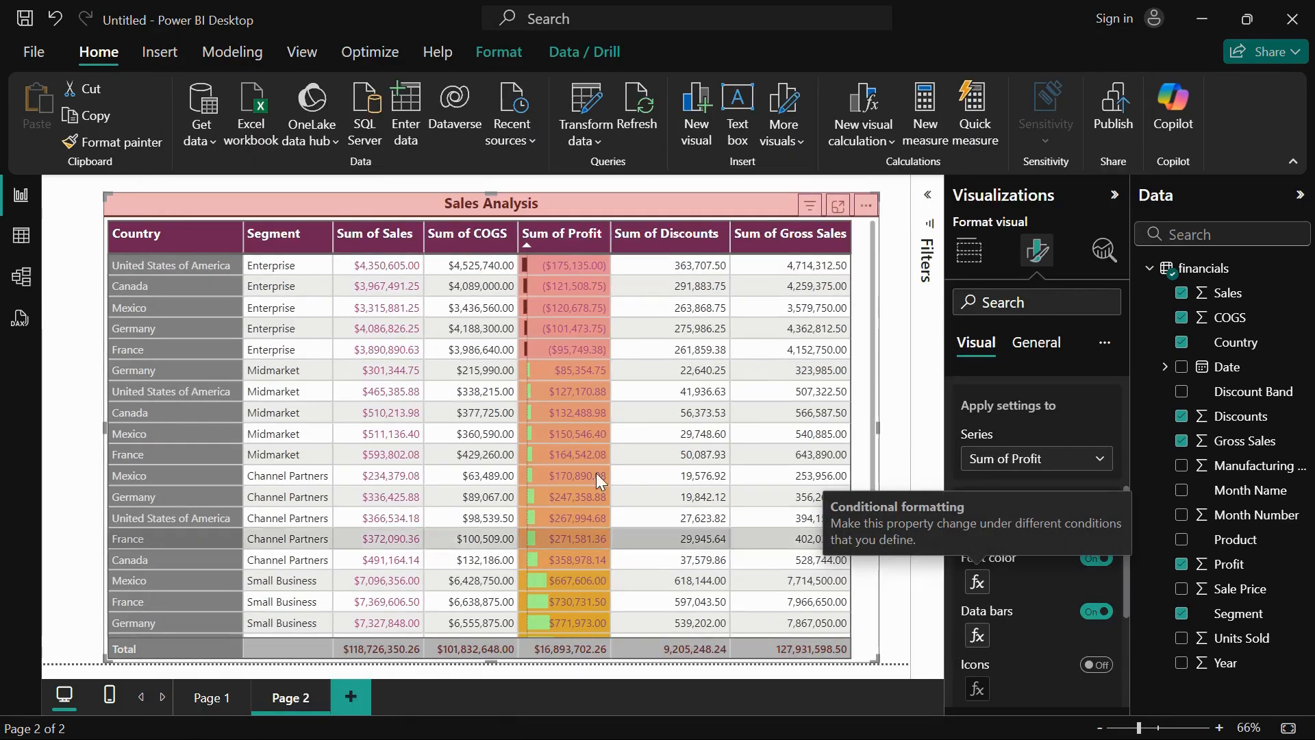
scroll(577, 445, "down", 3)
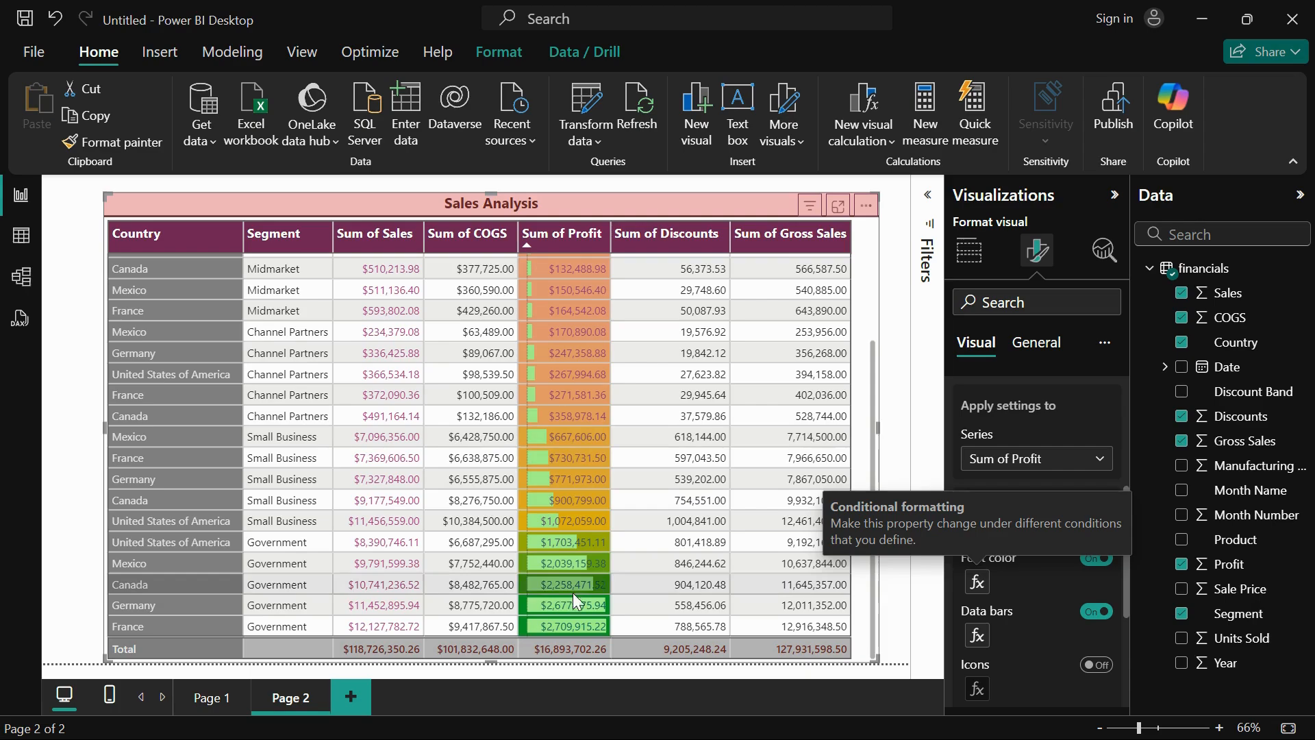
scroll(581, 421, "up", 3)
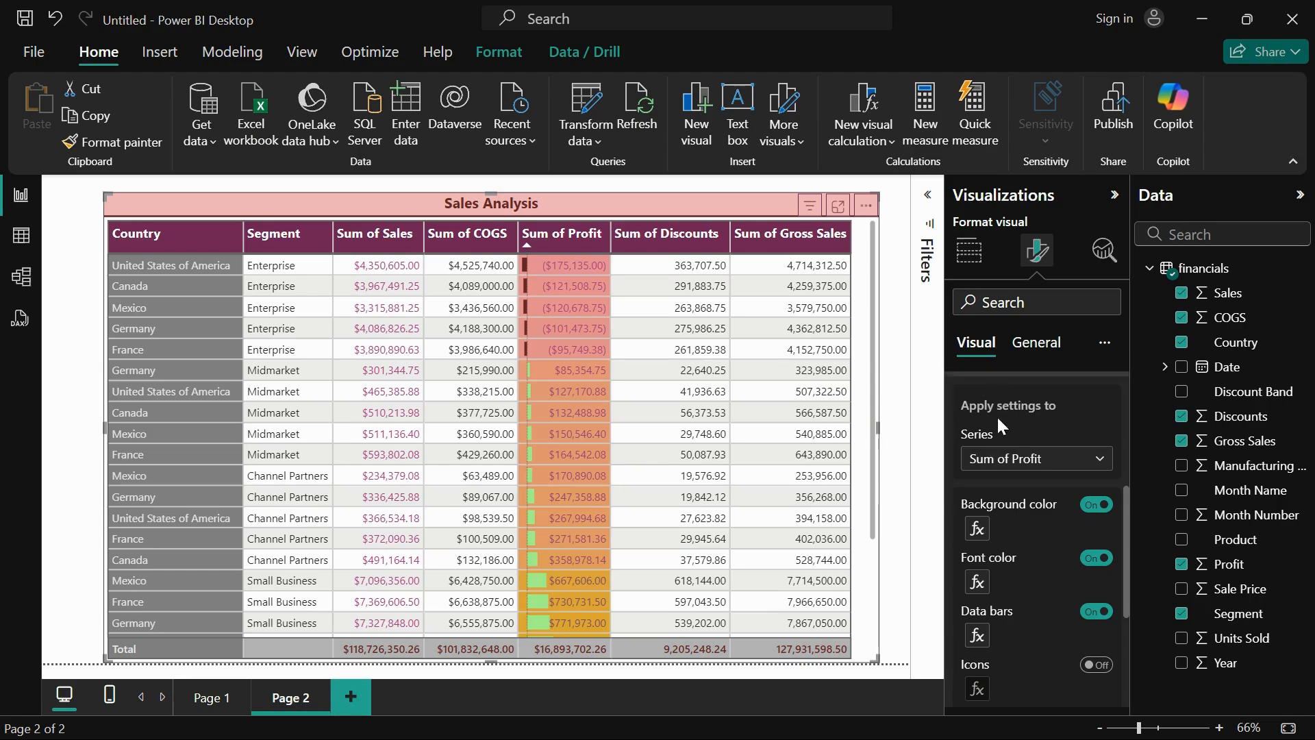
Remove only the font color conditional formatting from the Sum of Profit field and check the column in the table
scroll(996, 411, "up", 5)
left_click(967, 255)
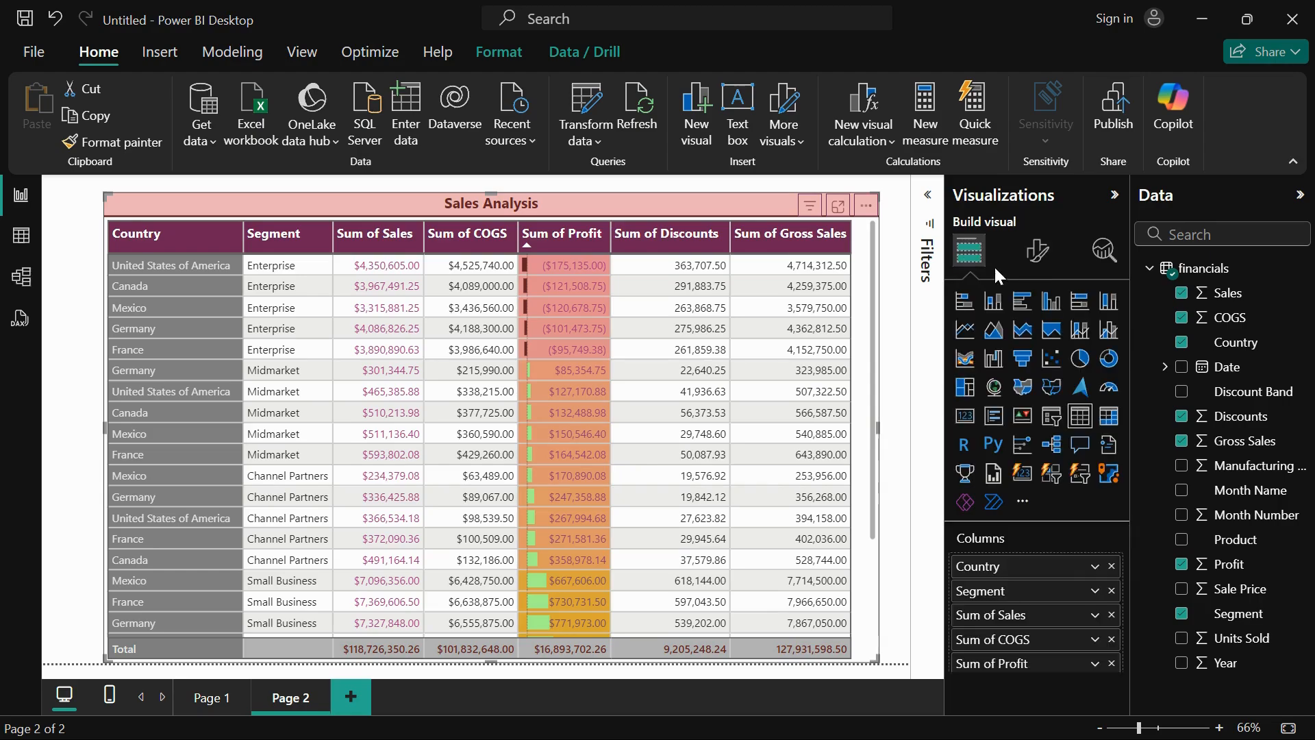
scroll(1029, 617, "down", 3)
scroll(1031, 613, "up", 2)
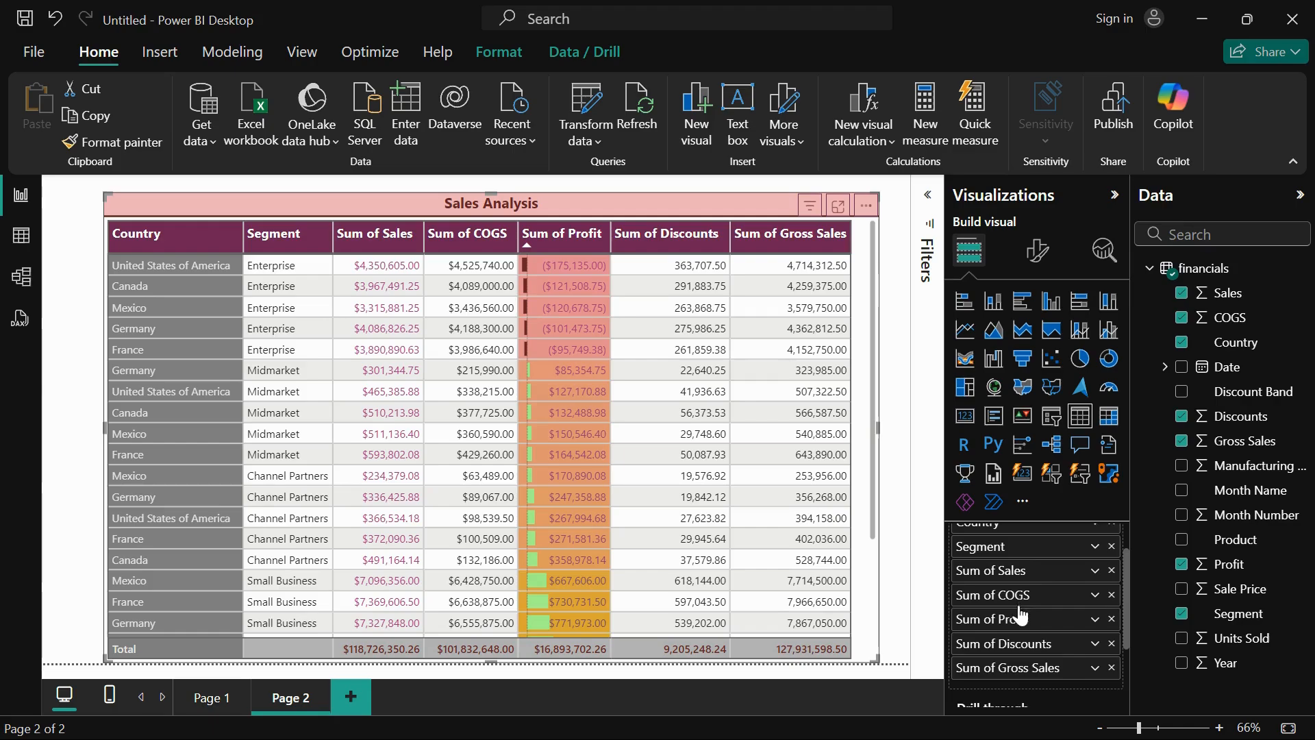
scroll(1034, 575, "up", 1)
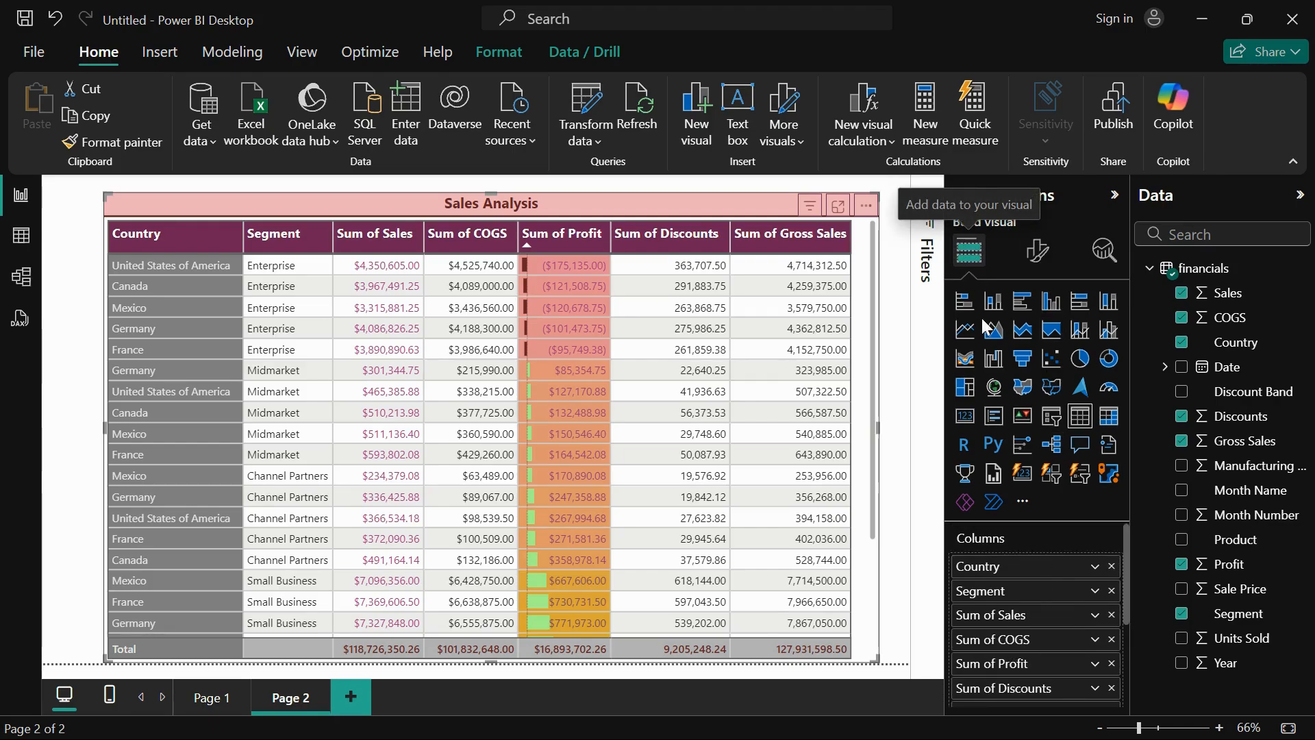
scroll(1021, 628, "down", 2)
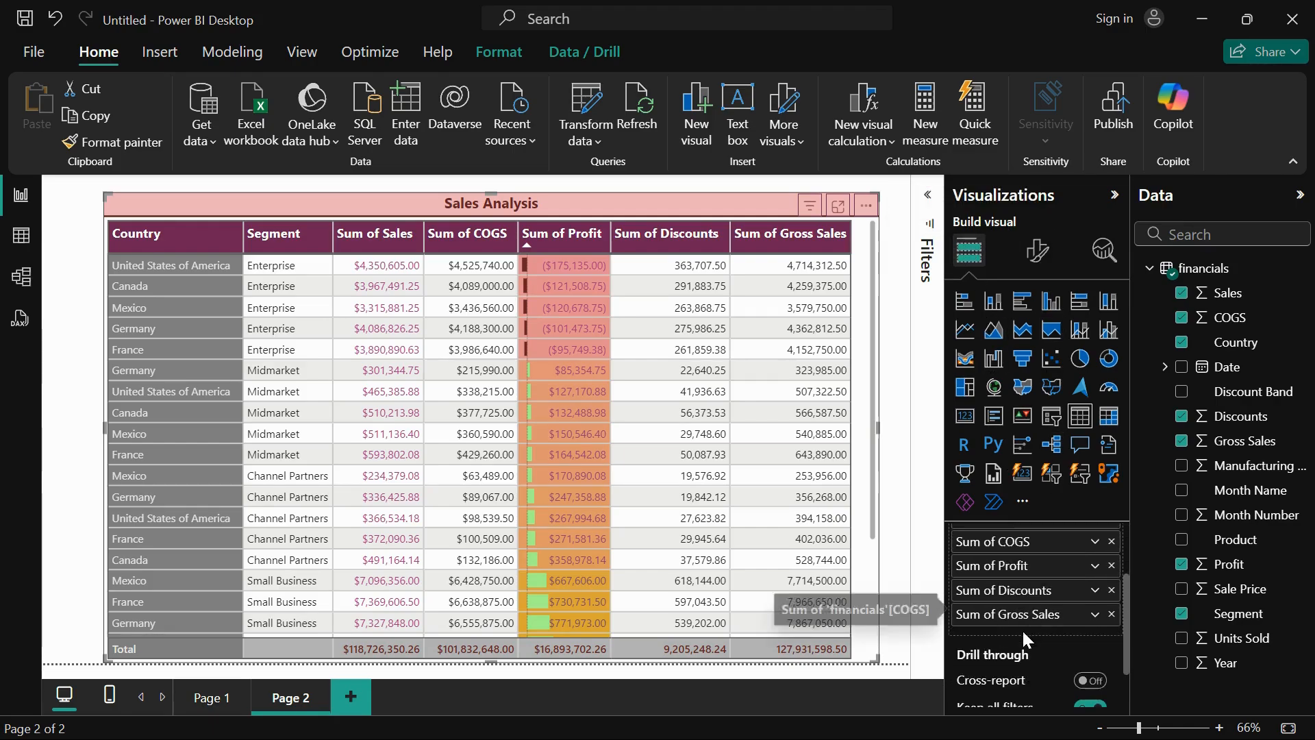
left_click(1095, 561)
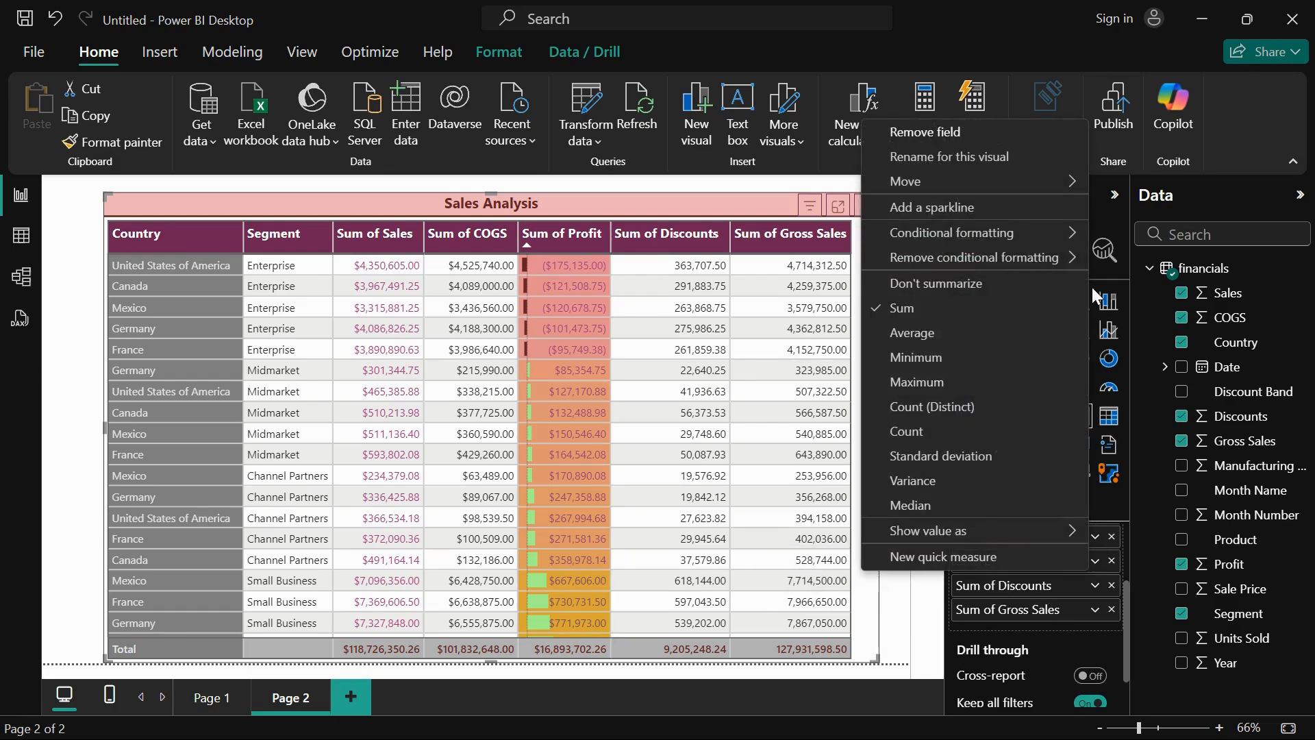
mouse_move(957, 264)
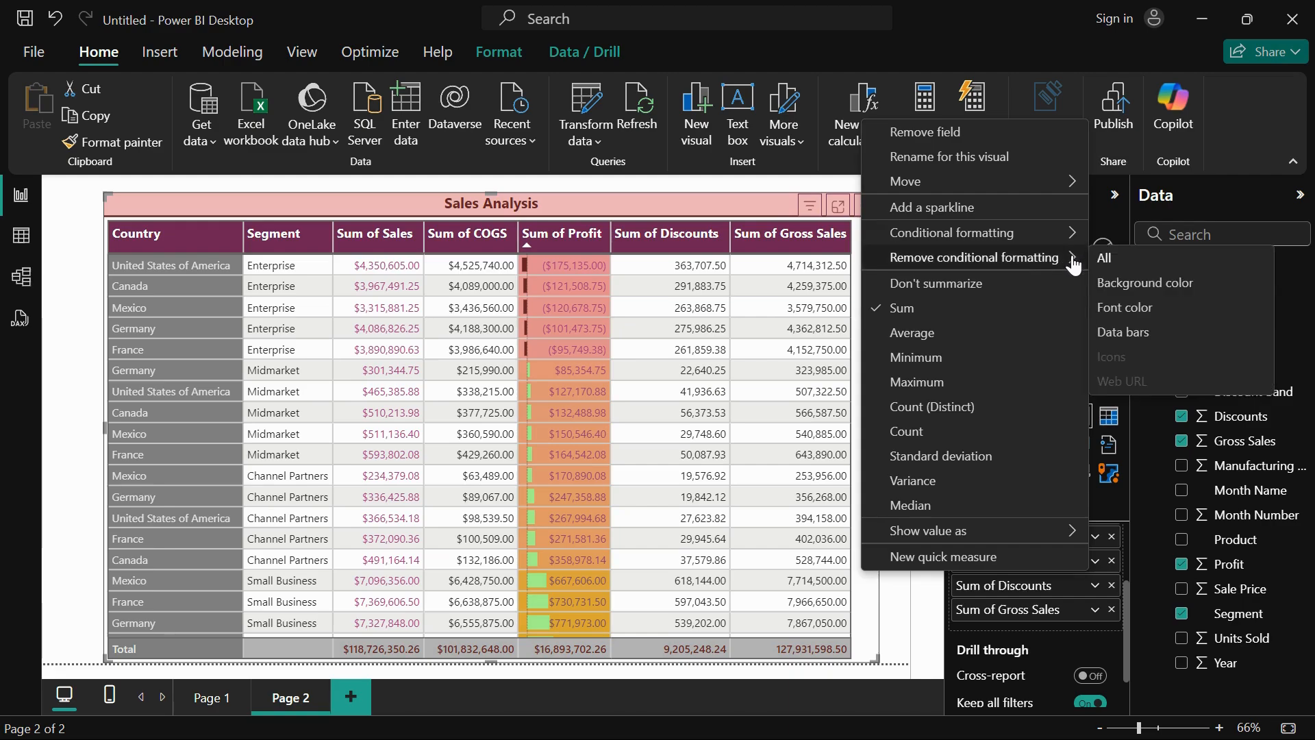
left_click(1121, 313)
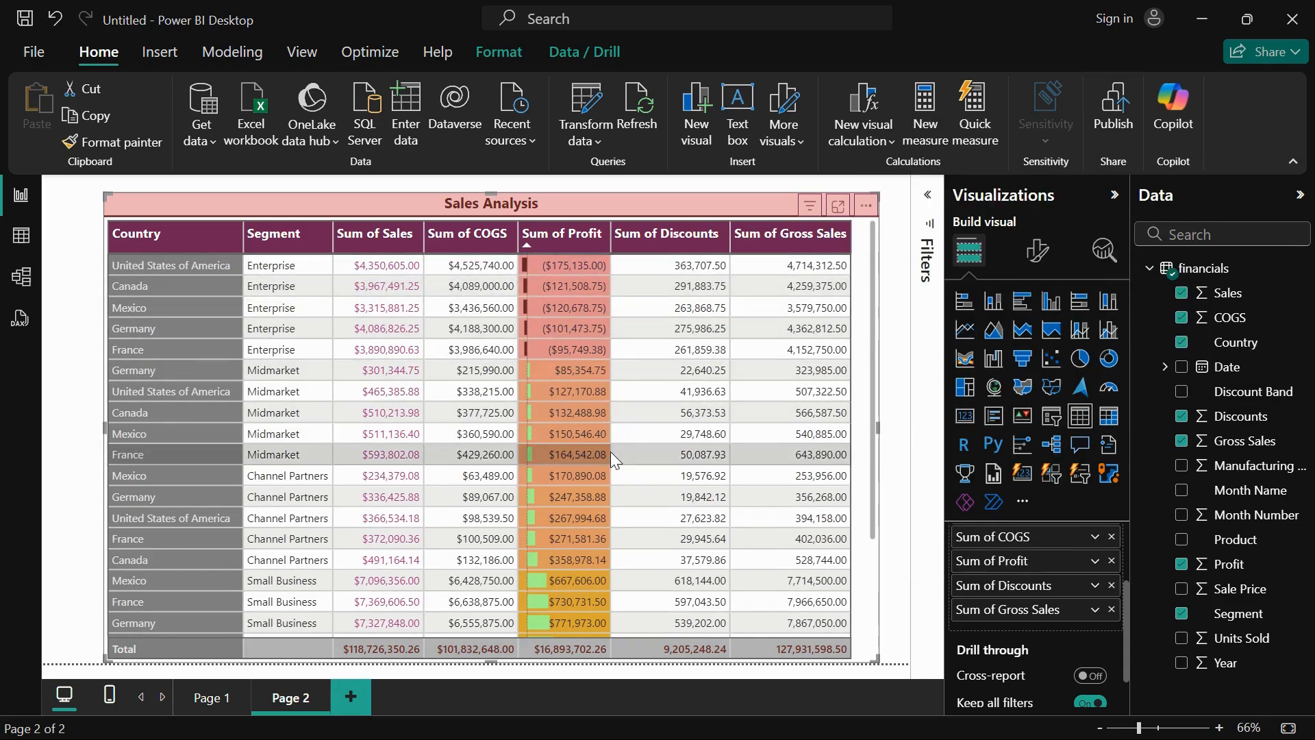
scroll(610, 452, "down", 3)
scroll(589, 513, "up", 3)
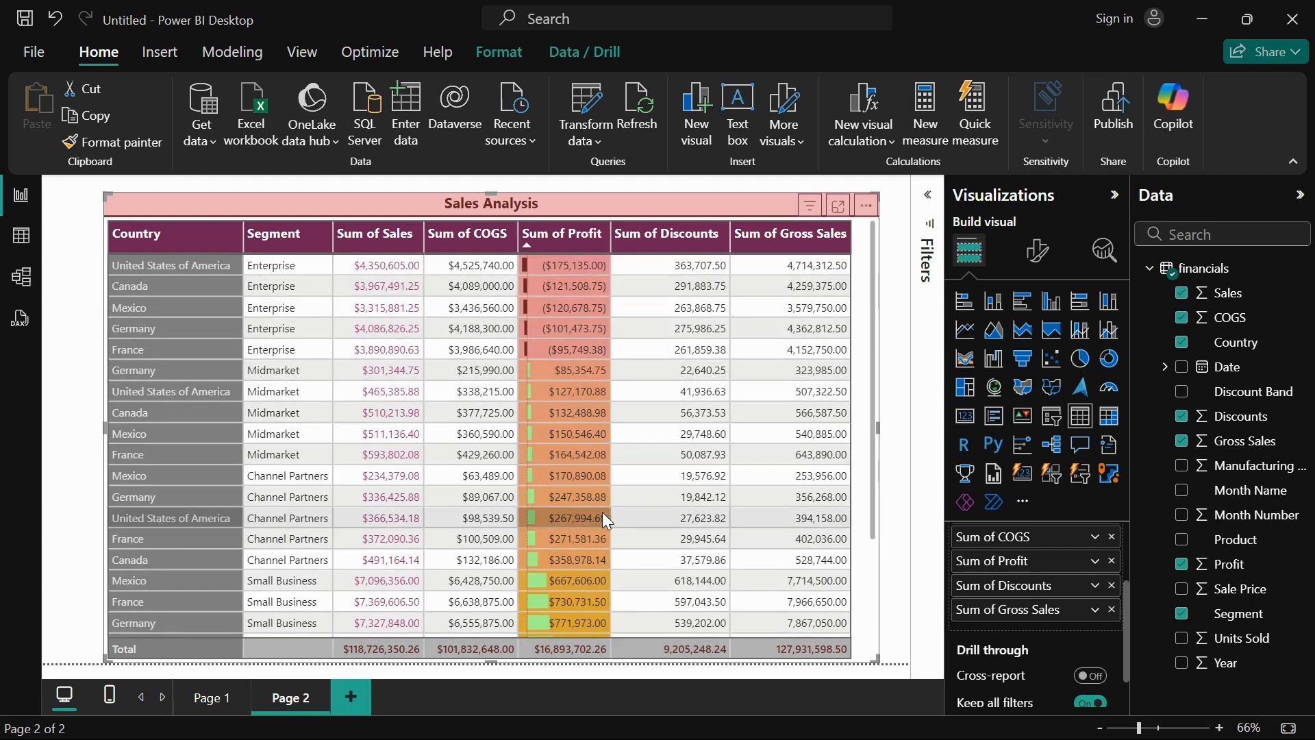
Turn off background color conditional formatting for the Sum of Profit series in the cell elements settings and return to the visual's field list
left_click(1034, 261)
scroll(1014, 609, "down", 1)
left_click(1005, 561)
scroll(1004, 559, "down", 4)
scroll(1005, 560, "up", 1)
scroll(1024, 545, "down", 1)
scroll(1064, 464, "up", 1)
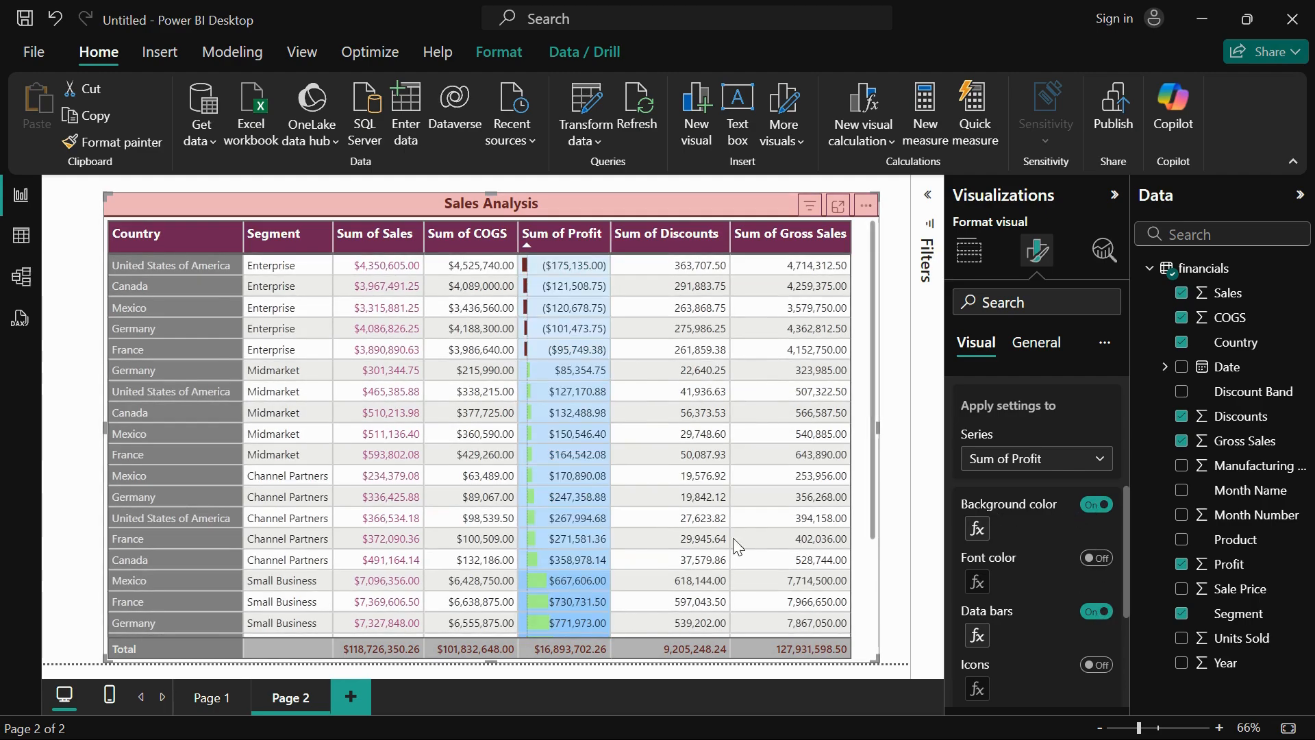
left_click(1095, 506)
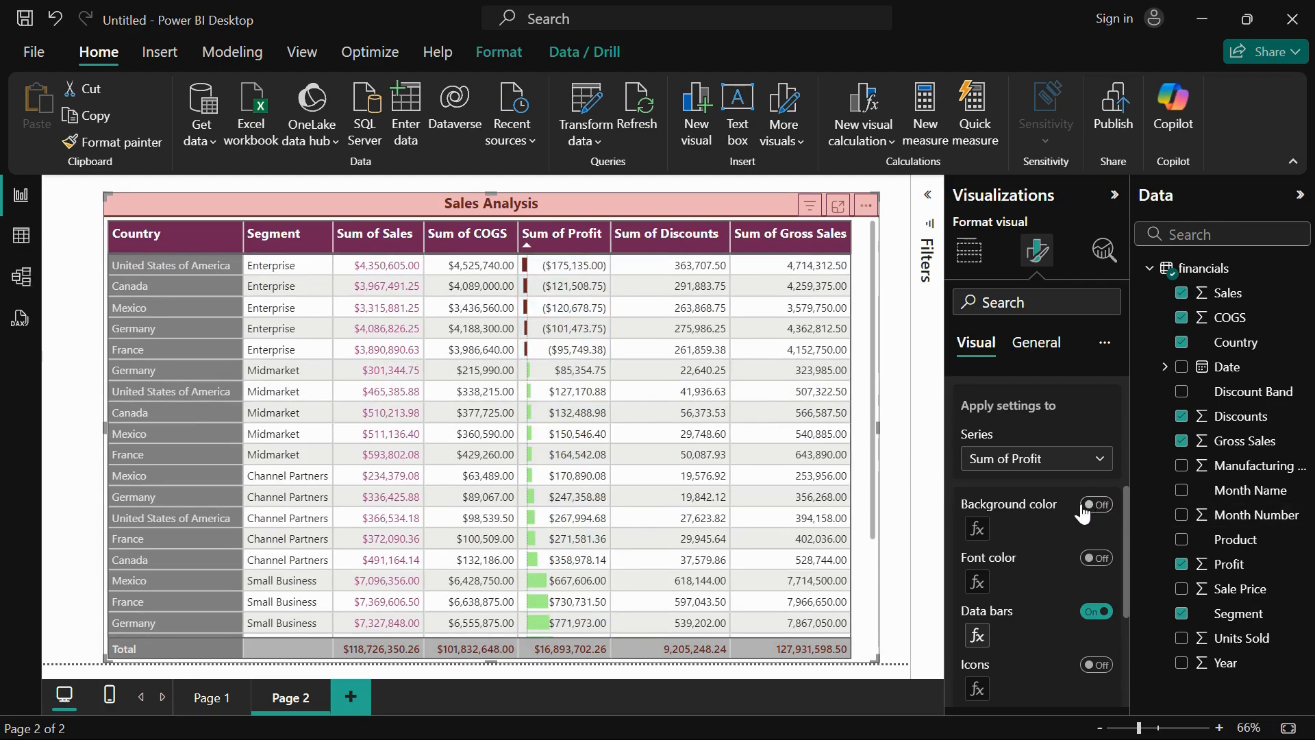
scroll(562, 493, "down", 2)
scroll(561, 494, "up", 2)
left_click(968, 265)
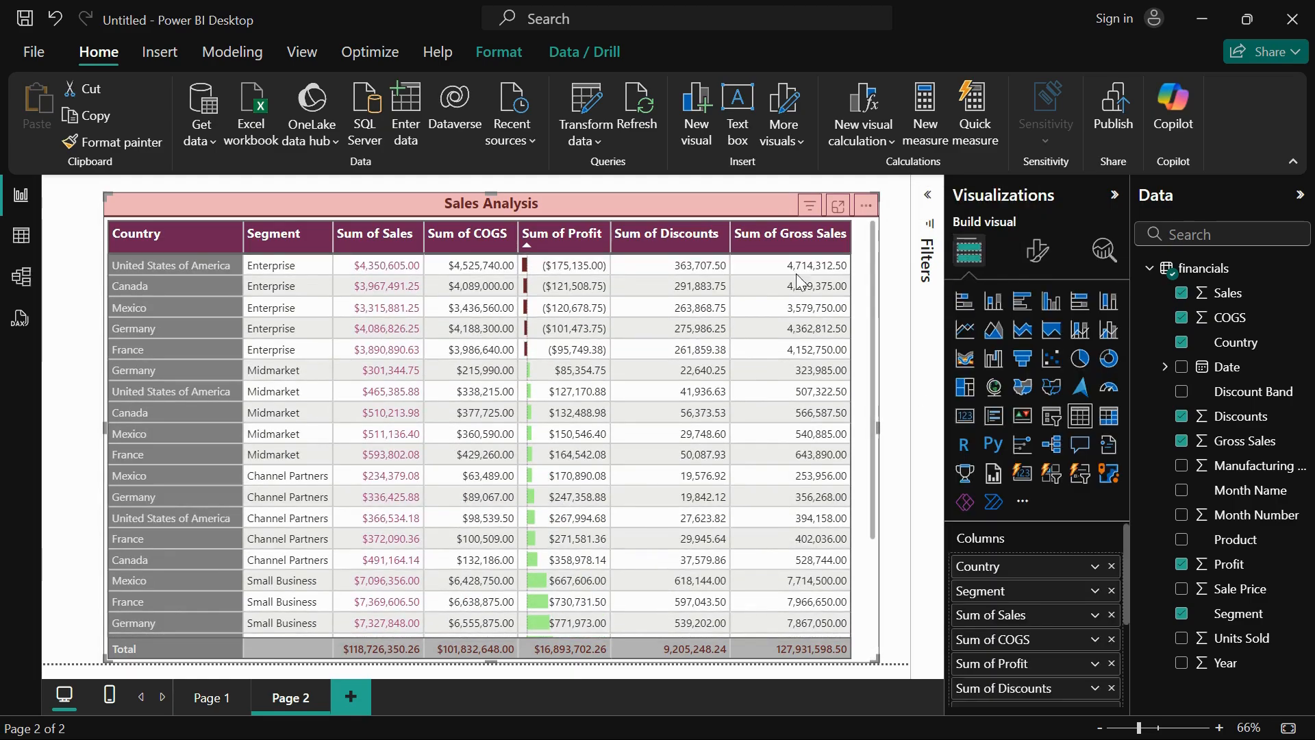